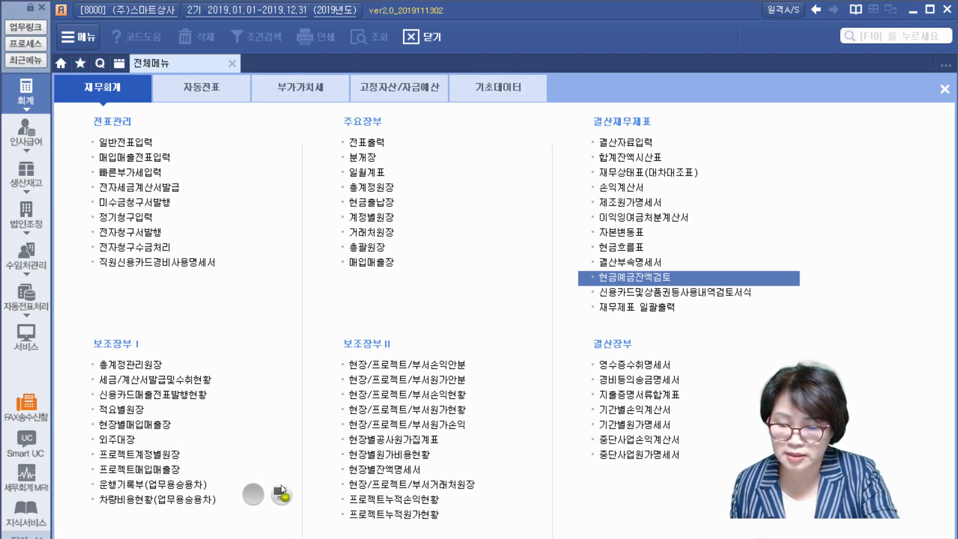
Handwrite the red notes 세금계산서, 계산서 and 신용카드 across the top of the menu.
mouse_move(233, 113)
left_mouse_down()
mouse_move(216, 136)
mouse_move(243, 134)
left_mouse_up()
mouse_move(249, 109)
left_mouse_down()
mouse_move(250, 142)
mouse_move(262, 124)
left_mouse_up()
mouse_move(251, 130)
left_mouse_down()
mouse_move(274, 118)
mouse_move(262, 139)
left_mouse_up()
mouse_move(262, 131)
left_mouse_down()
mouse_move(270, 138)
mouse_move(294, 124)
mouse_move(299, 133)
mouse_move(325, 119)
mouse_move(323, 134)
mouse_move(379, 137)
left_mouse_up()
left_click_drag(383, 124, 404, 131)
mouse_move(407, 112)
left_mouse_down()
mouse_move(408, 140)
mouse_move(423, 128)
left_mouse_up()
mouse_move(420, 123)
left_mouse_down()
mouse_move(439, 114)
mouse_move(436, 139)
left_mouse_up()
mouse_move(442, 129)
left_mouse_down()
mouse_move(455, 113)
mouse_move(471, 130)
left_mouse_up()
mouse_move(472, 112)
left_mouse_down()
mouse_move(474, 134)
mouse_move(519, 133)
left_mouse_up()
left_click_drag(507, 123, 529, 129)
left_click_drag(514, 130, 528, 138)
left_click_drag(536, 104, 549, 124)
mouse_move(534, 125)
left_mouse_down()
mouse_move(553, 115)
mouse_move(559, 124)
left_mouse_up()
left_click_drag(545, 132, 574, 123)
left_click_drag(573, 125, 558, 142)
left_click_drag(582, 106, 580, 145)
left_click_drag(578, 135, 618, 134)
Handwrite 현금영수증 after the 신용카드 note.
left_click_drag(659, 102, 672, 112)
left_click_drag(662, 118, 682, 115)
left_click_drag(670, 123, 682, 122)
left_click_drag(681, 107, 684, 137)
left_click_drag(696, 106, 713, 125)
mouse_move(688, 125)
left_mouse_down()
mouse_move(716, 123)
mouse_move(714, 136)
left_mouse_up()
mouse_move(724, 112)
left_mouse_down()
mouse_move(723, 131)
mouse_move(741, 111)
left_mouse_up()
mouse_move(730, 123)
left_mouse_down()
mouse_move(744, 119)
mouse_move(741, 127)
left_mouse_up()
left_click_drag(734, 131, 730, 138)
left_click_drag(769, 106, 753, 124)
left_click_drag(764, 111, 782, 122)
left_click_drag(768, 125, 768, 144)
left_click_drag(789, 108, 786, 123)
left_click_drag(795, 115, 815, 126)
mouse_move(797, 139)
left_mouse_down()
mouse_move(793, 147)
mouse_move(801, 139)
left_mouse_up()
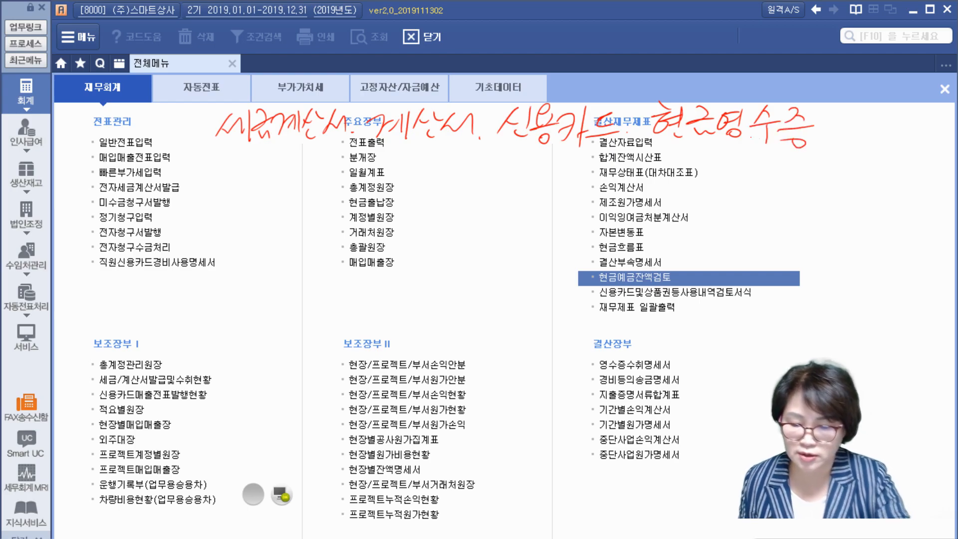
Underline the notes and write 공제가능 with an arrow linking it to 매입매출전표입력.
left_click_drag(214, 143, 436, 144)
left_click_drag(172, 146, 180, 192)
mouse_move(225, 151)
left_mouse_down()
mouse_move(187, 166)
mouse_move(195, 176)
left_mouse_up()
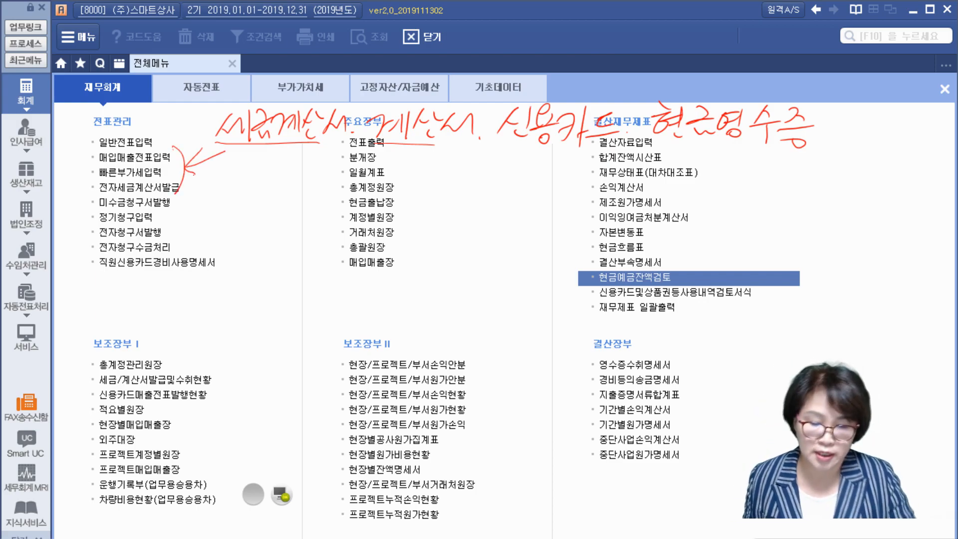
left_click_drag(495, 135, 813, 149)
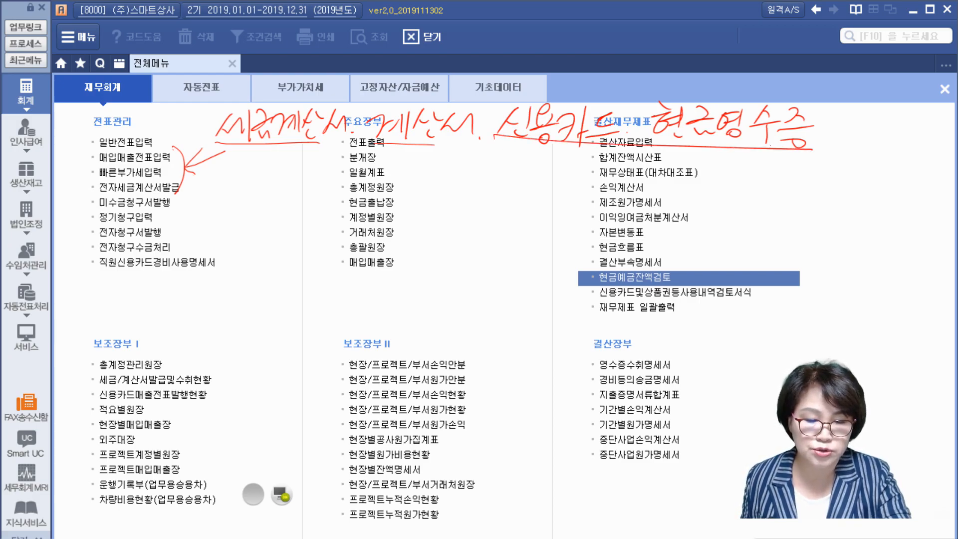
mouse_move(538, 143)
left_mouse_down()
mouse_move(528, 162)
mouse_move(483, 166)
mouse_move(478, 179)
left_mouse_up()
left_click_drag(451, 188, 496, 182)
mouse_move(474, 192)
left_mouse_down()
mouse_move(465, 200)
mouse_move(479, 195)
left_mouse_up()
mouse_move(494, 174)
left_mouse_down()
mouse_move(499, 194)
mouse_move(539, 200)
mouse_move(583, 179)
mouse_move(587, 188)
left_mouse_up()
left_click_drag(573, 195, 572, 196)
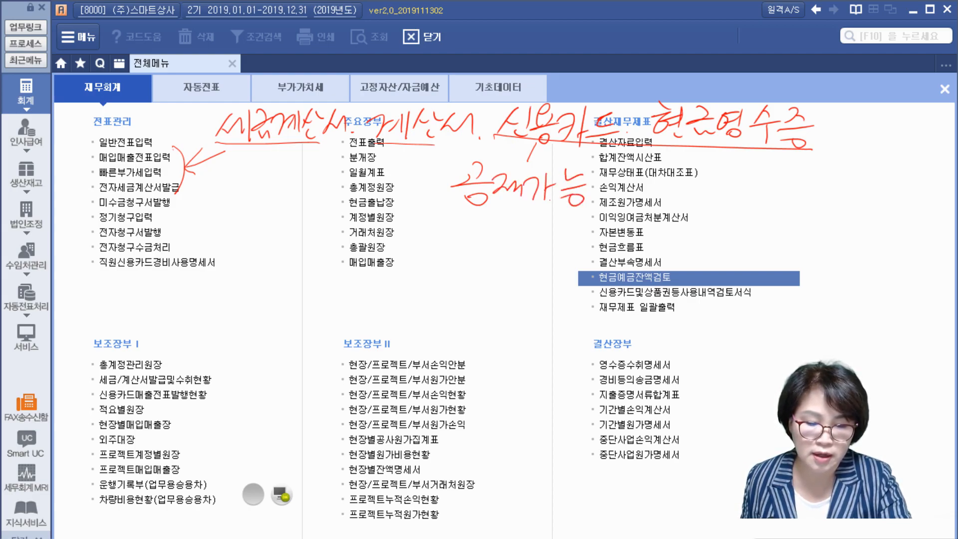
mouse_move(455, 196)
left_mouse_down()
mouse_move(192, 175)
mouse_move(202, 194)
left_mouse_up()
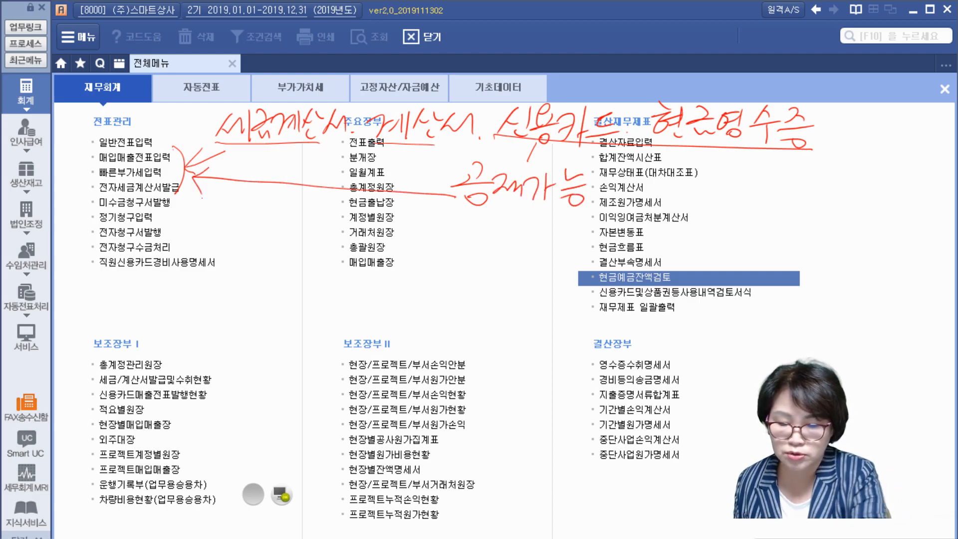
Write an underlined not-deductible note, circle it, and link it to the circled 일반전표입력.
left_click_drag(464, 219, 475, 239)
left_click_drag(451, 244, 484, 237)
left_click_drag(469, 250, 501, 225)
mouse_move(494, 229)
left_mouse_down()
mouse_move(486, 250)
mouse_move(511, 248)
mouse_move(514, 259)
left_mouse_up()
left_click_drag(522, 229, 525, 238)
mouse_move(525, 236)
left_mouse_down()
mouse_move(538, 231)
mouse_move(542, 243)
left_mouse_up()
left_click_drag(527, 247, 569, 262)
mouse_move(584, 224)
left_mouse_down()
mouse_move(590, 236)
mouse_move(600, 231)
left_mouse_up()
left_click_drag(582, 244, 604, 239)
mouse_move(593, 253)
left_mouse_down()
mouse_move(588, 261)
mouse_move(593, 251)
left_mouse_up()
left_click_drag(519, 289, 592, 276)
left_click_drag(534, 202, 574, 199)
mouse_move(466, 270)
left_mouse_down()
mouse_move(459, 281)
mouse_move(99, 273)
mouse_move(128, 153)
mouse_move(114, 116)
mouse_move(95, 157)
mouse_move(85, 148)
left_mouse_up()
left_click_drag(91, 146, 86, 178)
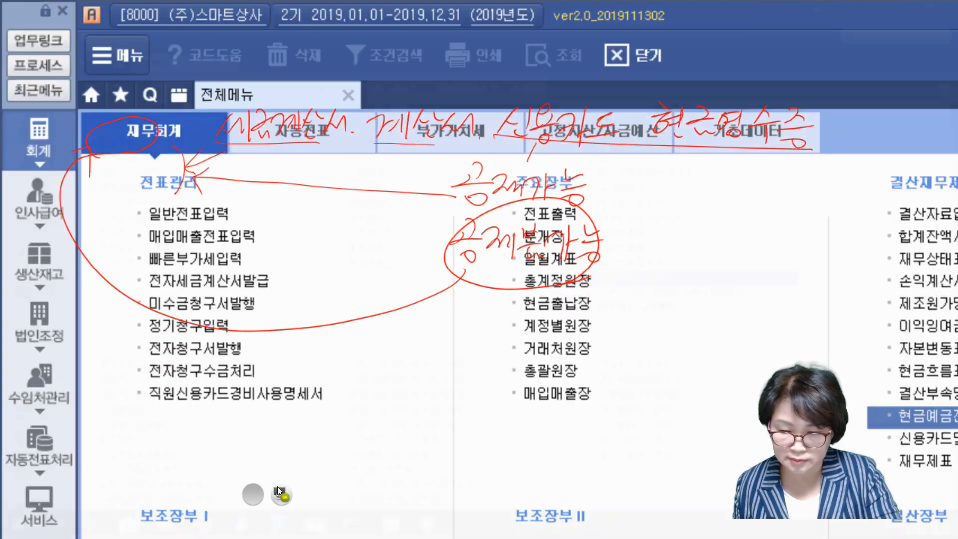
Clear the drawings, then circle 일반전표입력 and write an underlined amount-threshold note beside its arrow.
left_click(278, 486)
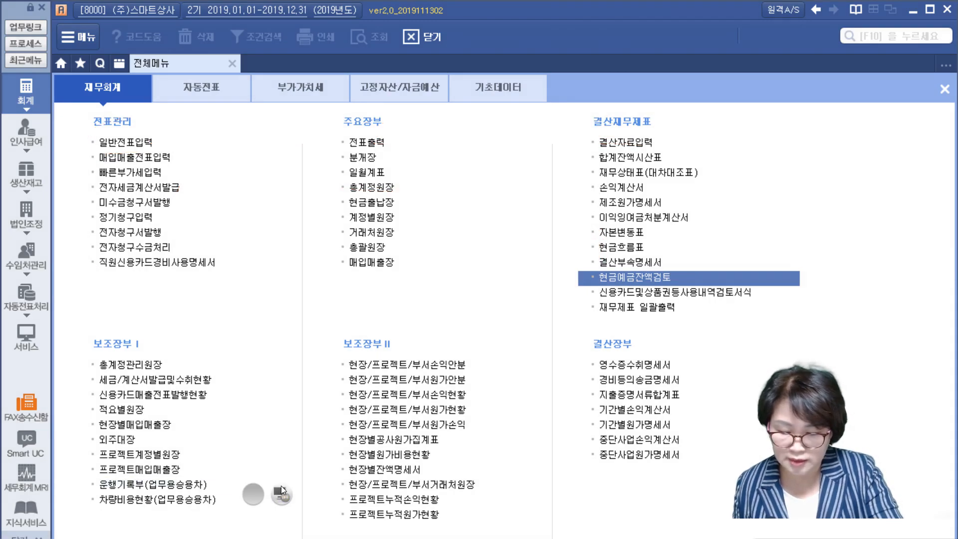
mouse_move(93, 148)
left_mouse_down()
mouse_move(167, 131)
mouse_move(102, 144)
left_mouse_up()
left_click_drag(159, 136, 177, 147)
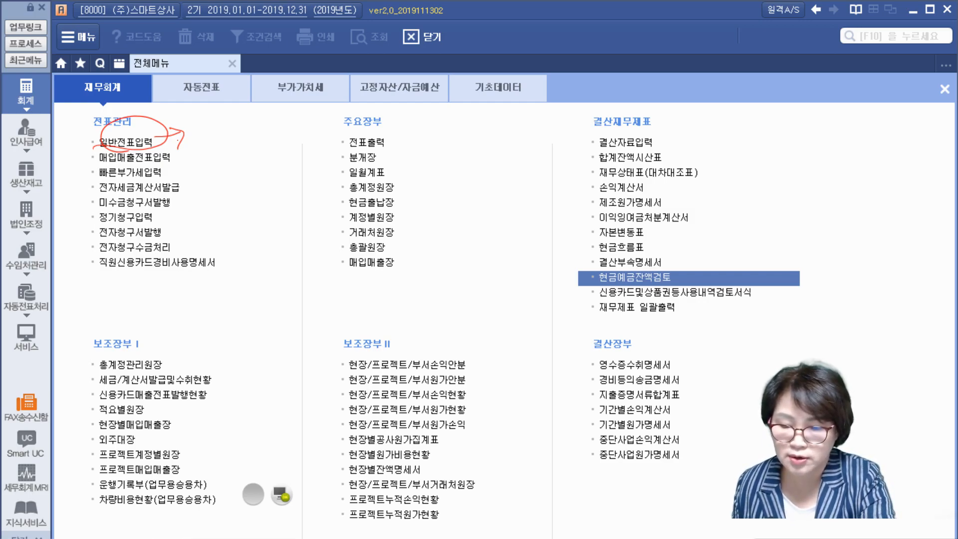
mouse_move(200, 116)
left_mouse_down()
mouse_move(212, 144)
mouse_move(236, 131)
mouse_move(243, 143)
mouse_move(252, 111)
left_mouse_up()
left_click_drag(250, 129, 275, 134)
left_click_drag(286, 107, 282, 129)
left_click_drag(289, 123, 304, 130)
mouse_move(305, 115)
left_mouse_down()
mouse_move(320, 129)
mouse_move(327, 192)
left_mouse_up()
left_click_drag(331, 125, 349, 121)
mouse_move(201, 154)
left_mouse_down()
mouse_move(345, 145)
mouse_move(412, 120)
mouse_move(398, 145)
mouse_move(427, 146)
left_mouse_up()
Write and circle 가산세 대상 plus a second note, then circle 경비등의송금명세서 under 결산장부.
left_click_drag(452, 105, 451, 151)
left_click_drag(452, 131, 460, 135)
left_click_drag(465, 124, 495, 119)
mouse_move(465, 132)
left_mouse_down()
mouse_move(479, 149)
mouse_move(547, 111)
mouse_move(568, 131)
mouse_move(597, 109)
mouse_move(605, 118)
left_mouse_up()
left_click_drag(591, 132, 594, 132)
mouse_move(478, 166)
left_mouse_down()
mouse_move(533, 74)
mouse_move(526, 175)
left_mouse_up()
mouse_move(404, 125)
left_mouse_down()
mouse_move(400, 172)
mouse_move(425, 175)
mouse_move(418, 195)
left_mouse_up()
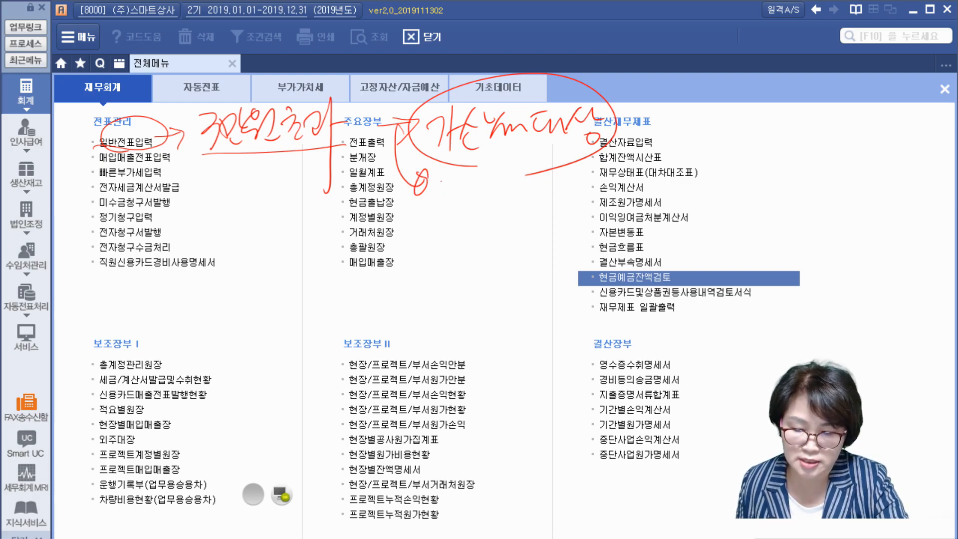
mouse_move(433, 182)
left_mouse_down()
mouse_move(472, 209)
mouse_move(498, 186)
mouse_move(519, 186)
mouse_move(532, 200)
mouse_move(559, 184)
mouse_move(524, 212)
left_mouse_up()
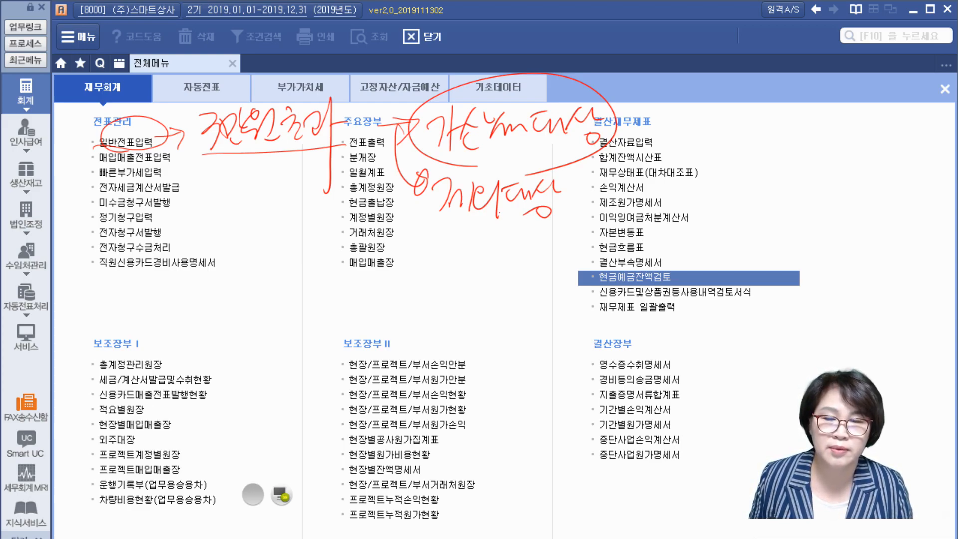
mouse_move(531, 248)
left_mouse_down()
mouse_move(431, 168)
mouse_move(537, 228)
left_mouse_up()
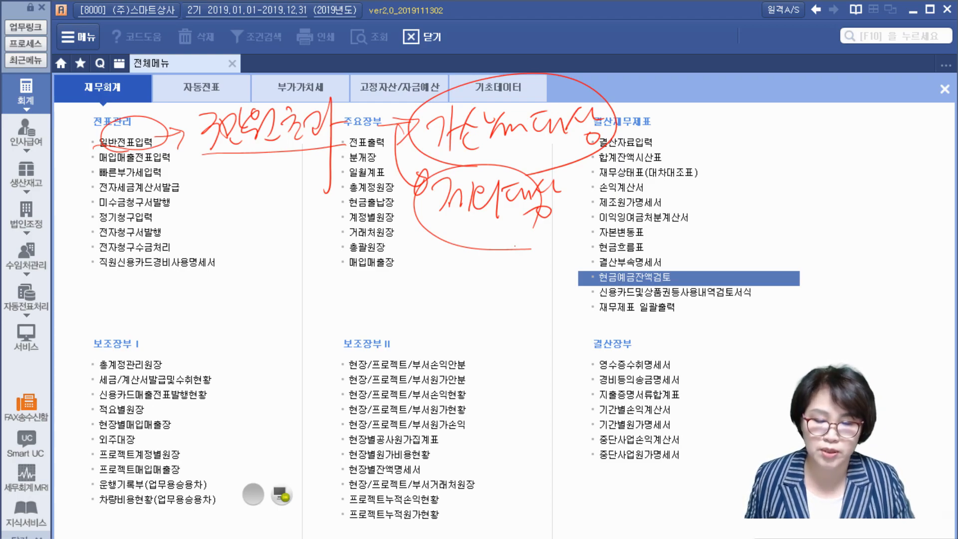
mouse_move(569, 389)
left_mouse_down()
mouse_move(703, 382)
mouse_move(572, 377)
mouse_move(577, 395)
left_mouse_up()
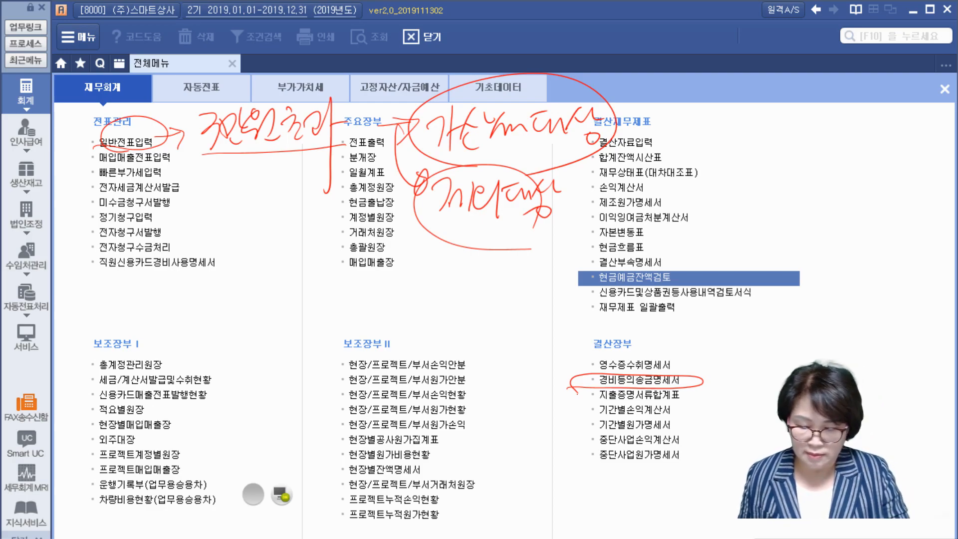
Clear the annotations and open 일반전표입력 for months 01 to 12.
left_click(280, 492)
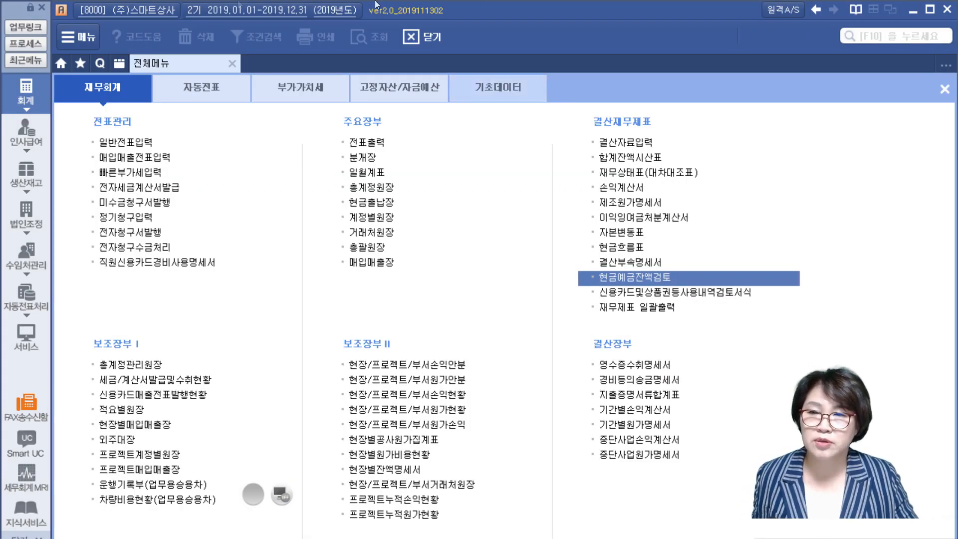
left_click(117, 142)
left_click(832, 81)
type("0112")
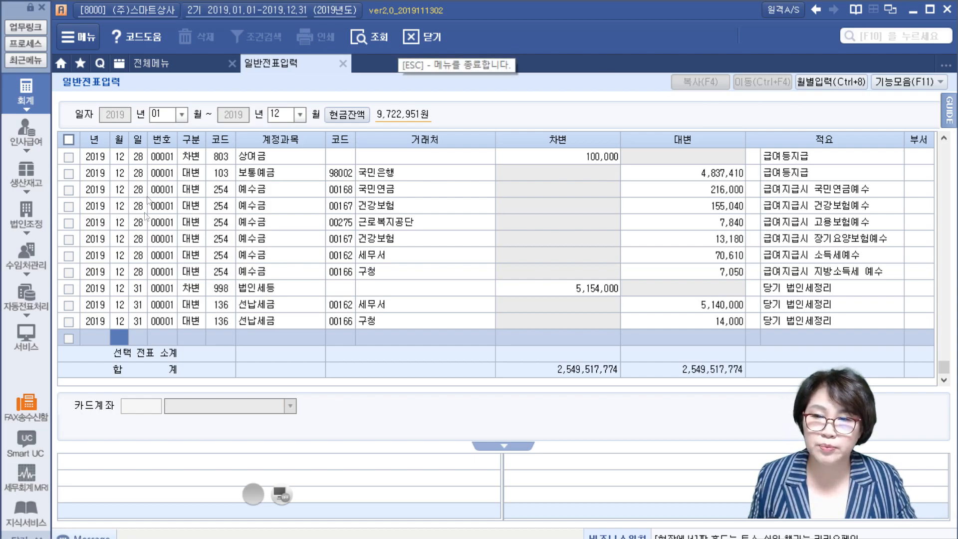
Review the 12/31 corporate tax voucher and the 10/10 세금과공과금 216,000 cash payment.
left_click(205, 307)
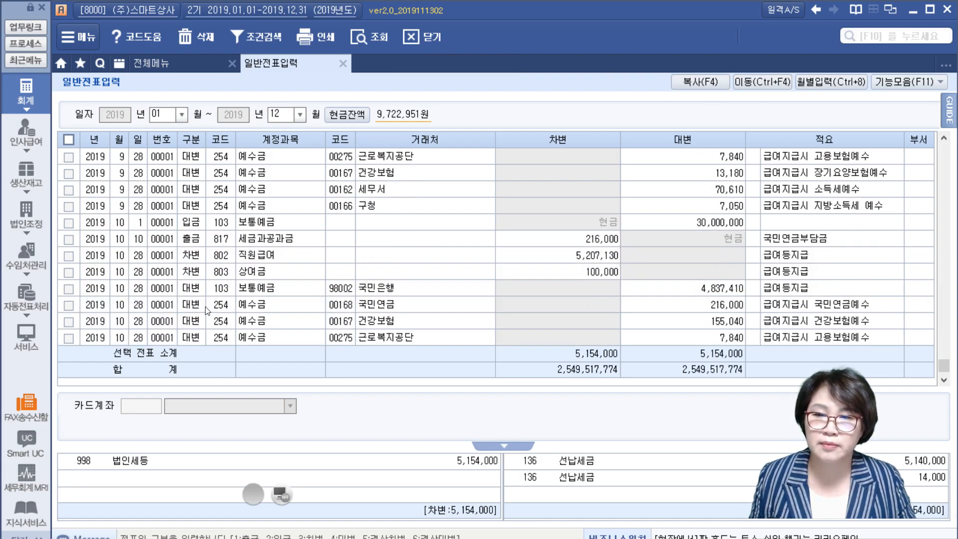
left_click(293, 239)
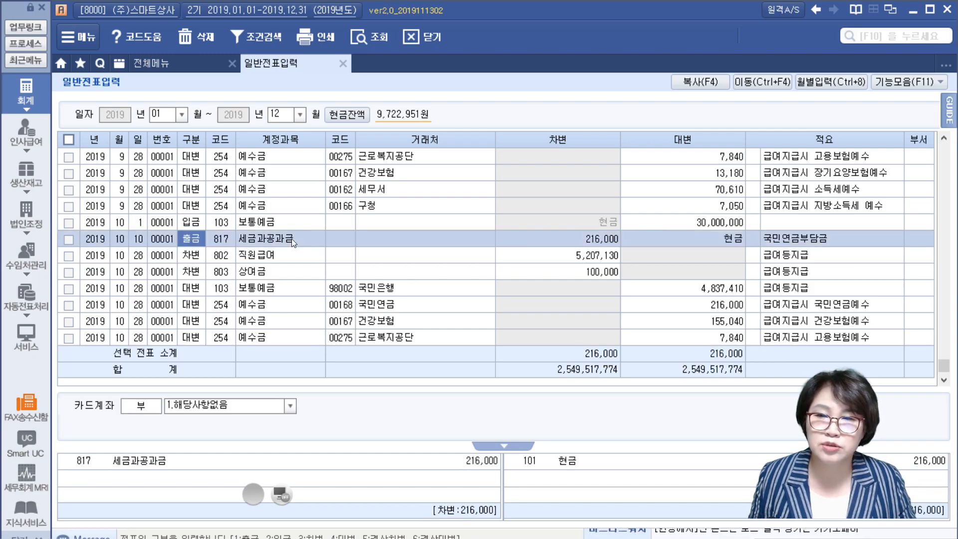
left_click(567, 241)
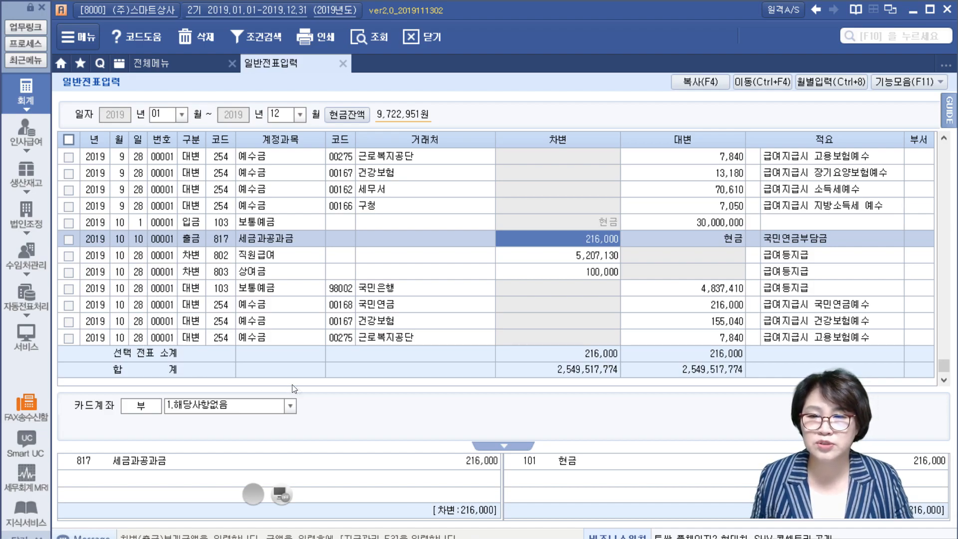
key("Down")
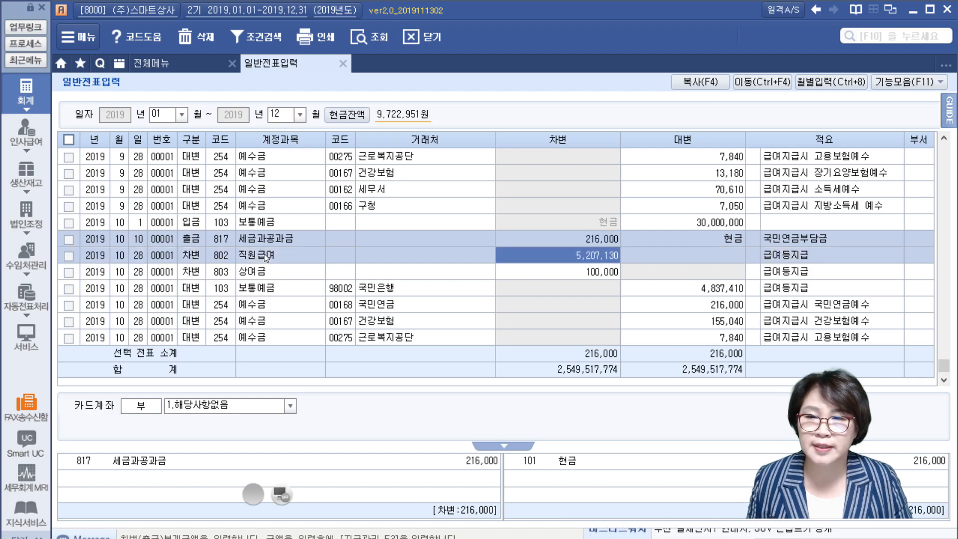
key("Up")
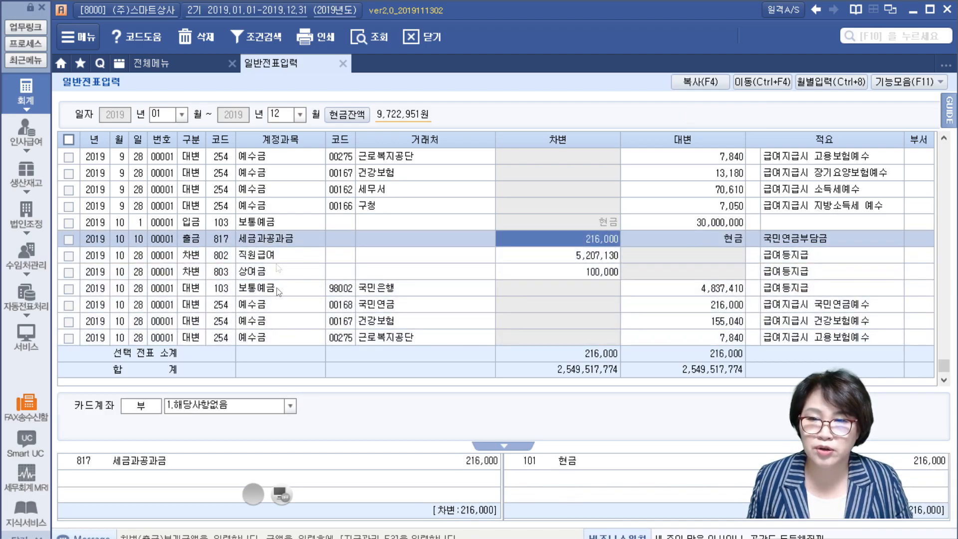
scroll(277, 254, "up", 3)
scroll(272, 194, "up", 5)
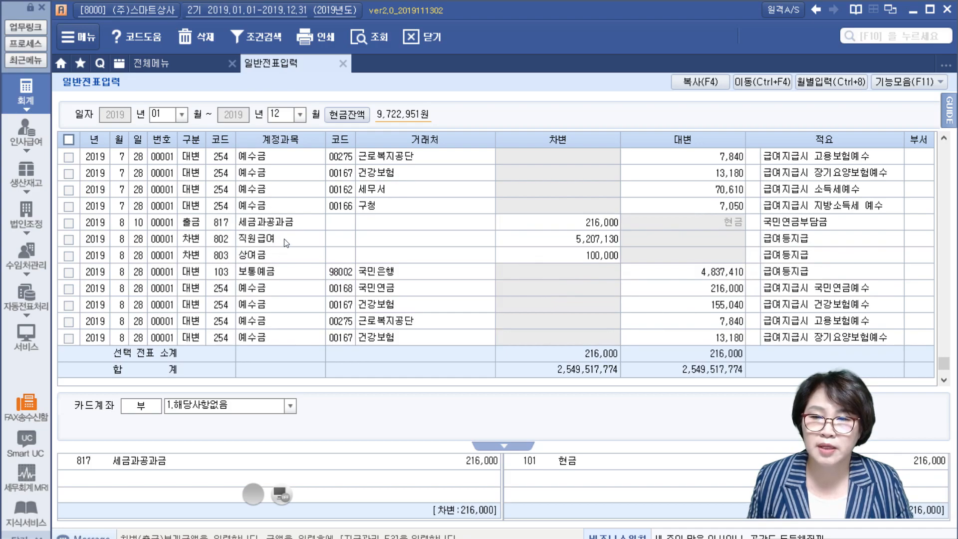
Review the 8/28 payroll and 6/30 소모품비 and 복리후생비 vouchers, ending on the card usage field.
left_click(286, 243)
scroll(284, 238, "up", 3)
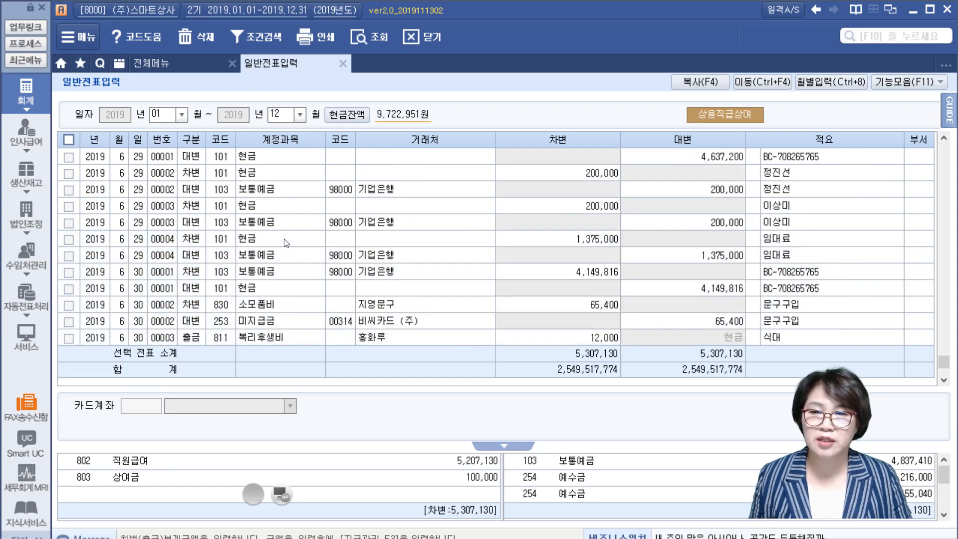
left_click(302, 305)
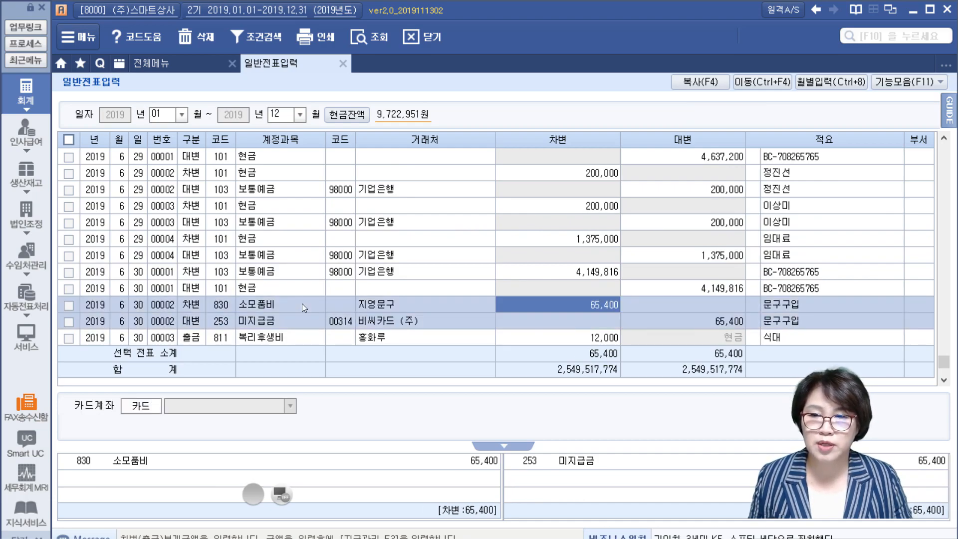
left_click(303, 339)
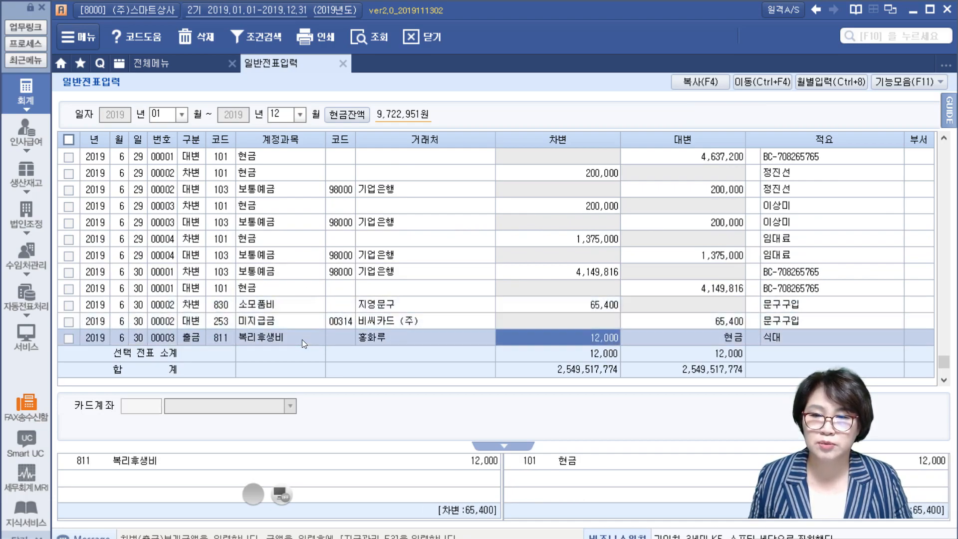
scroll(301, 339, "down", 3)
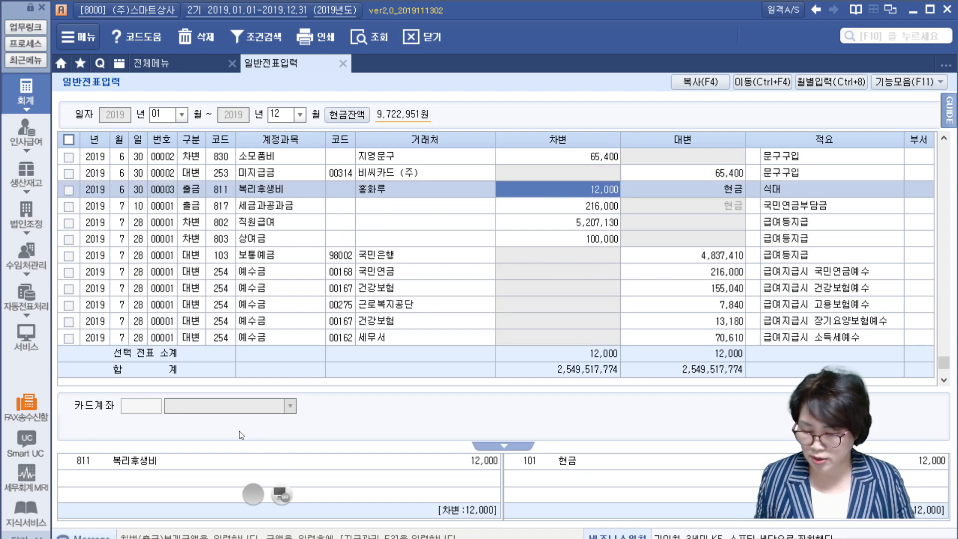
left_click(295, 155)
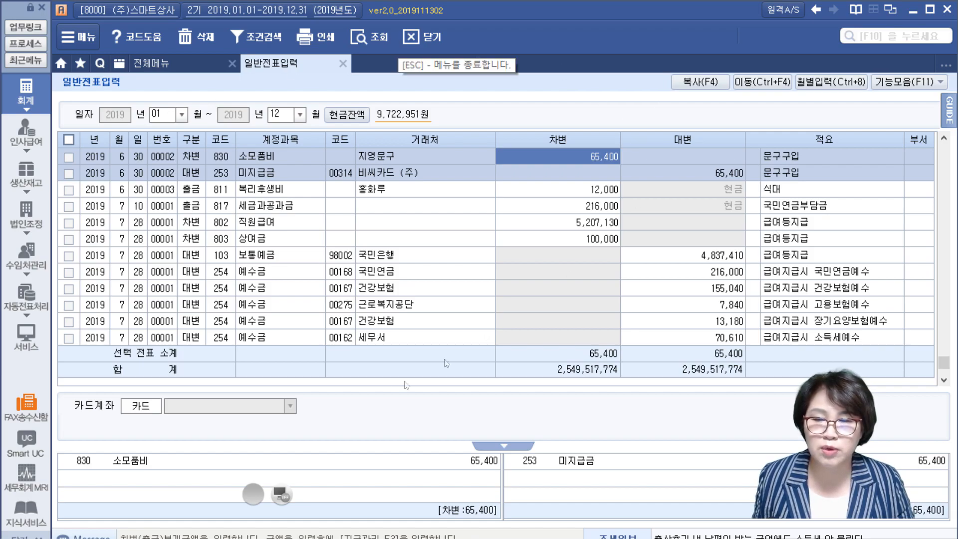
left_click(137, 406)
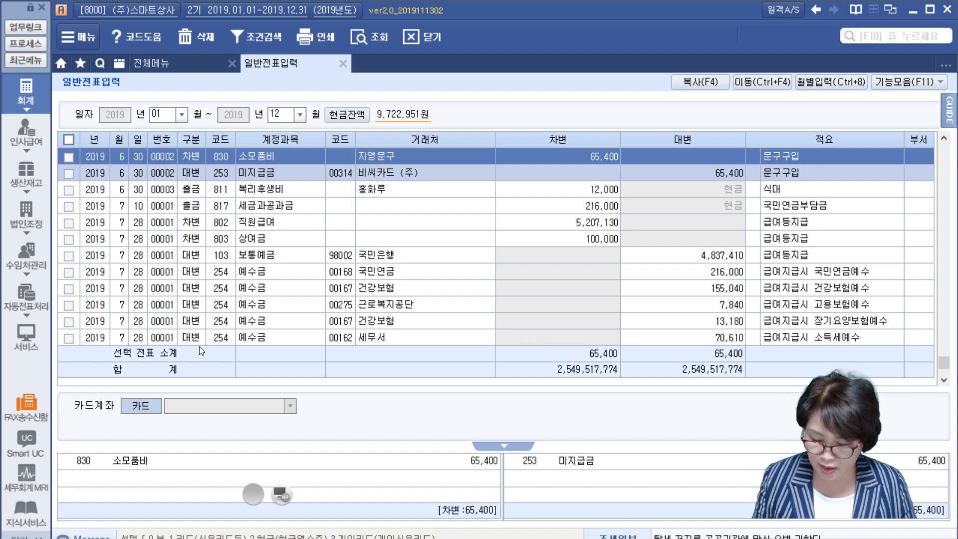
Change the 6/30 소모품비 voucher's card usage from 카드 to 현금, confirming the deletion warning.
key("F2")
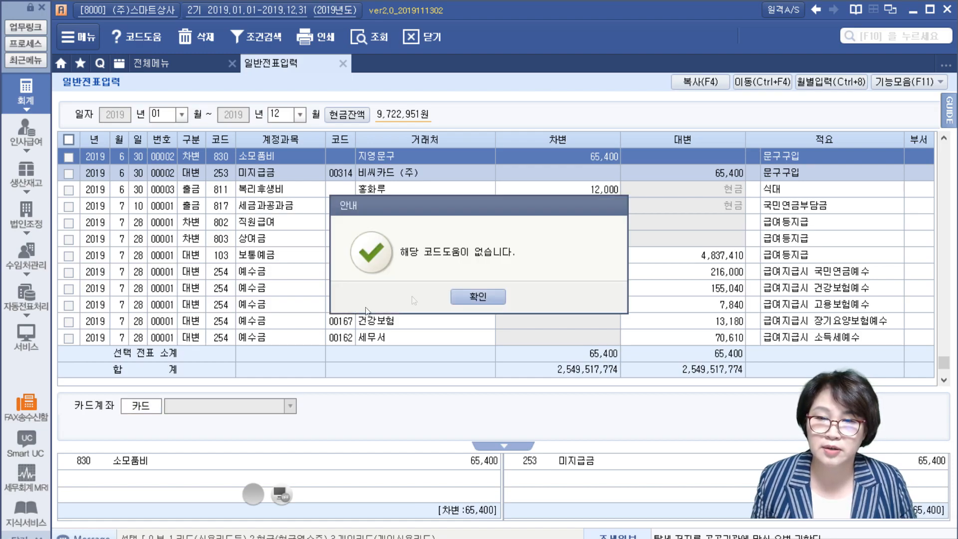
left_click(478, 298)
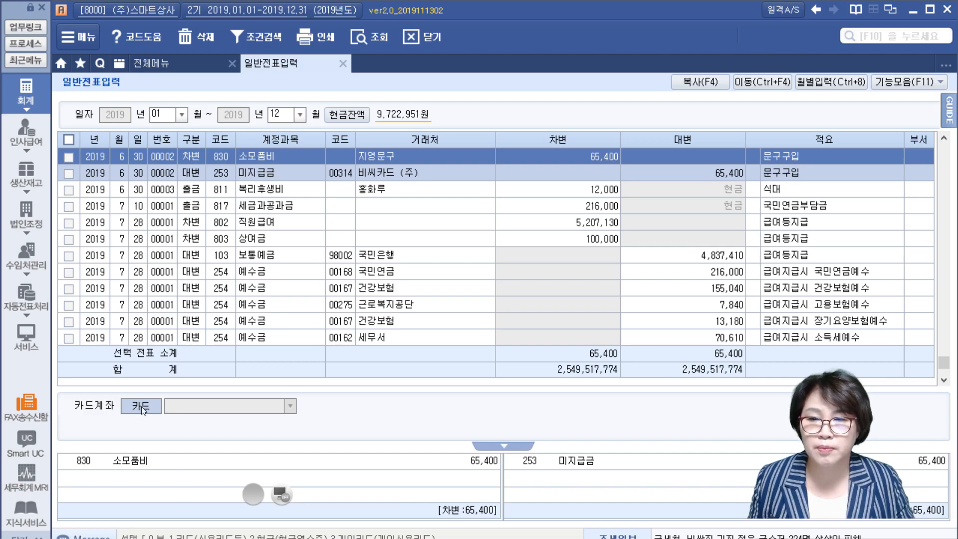
key("0")
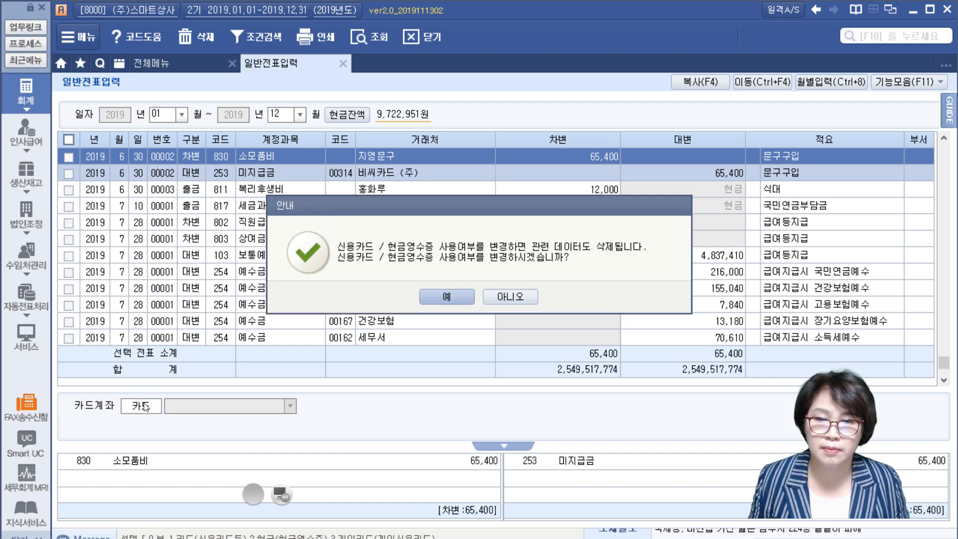
key("Return")
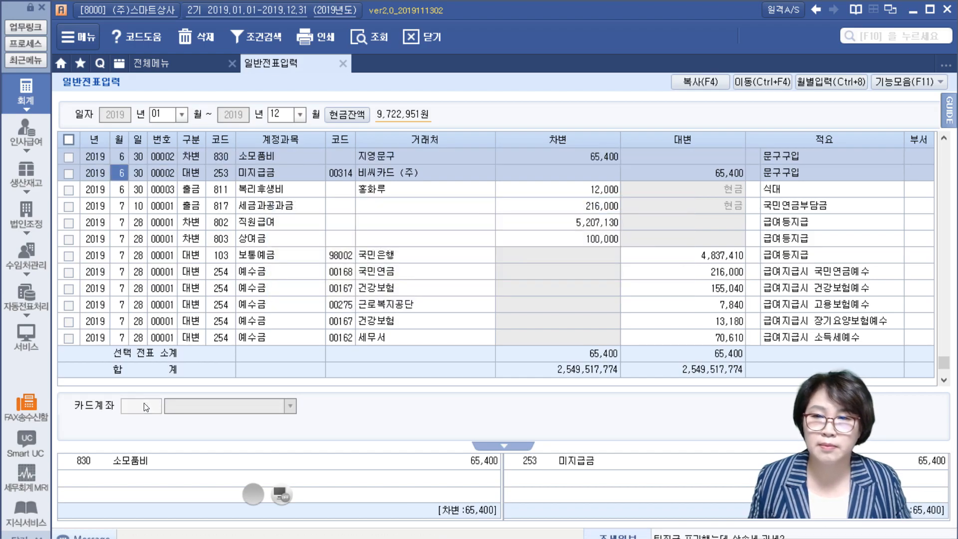
left_click(273, 157)
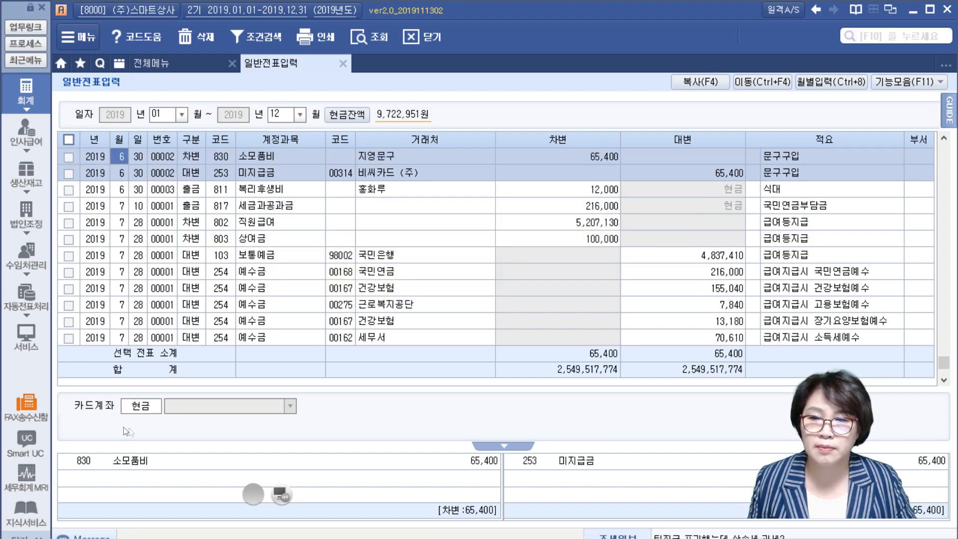
left_click(149, 407)
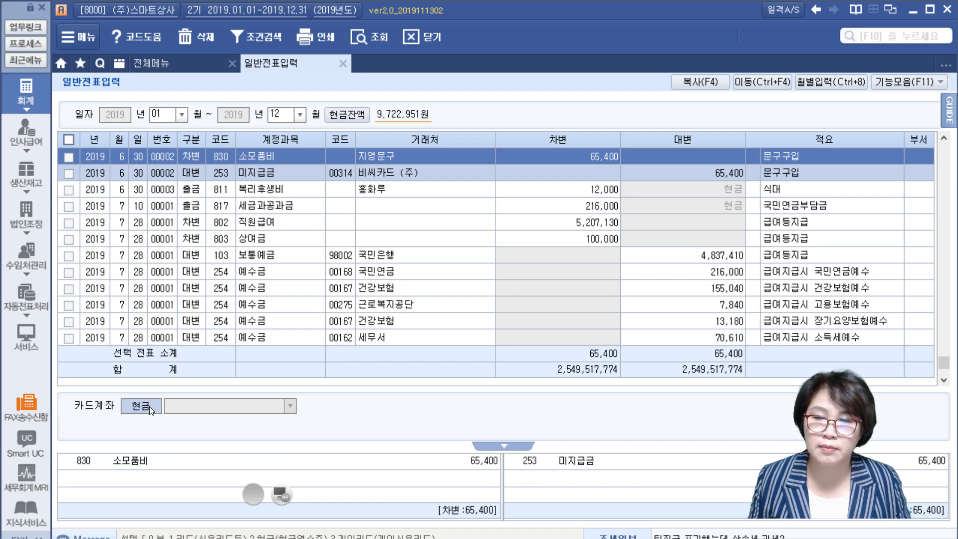
Select the July 28 payroll voucher and scroll to the blank row after the December entries.
left_click(278, 251)
scroll(278, 251, "up", 3)
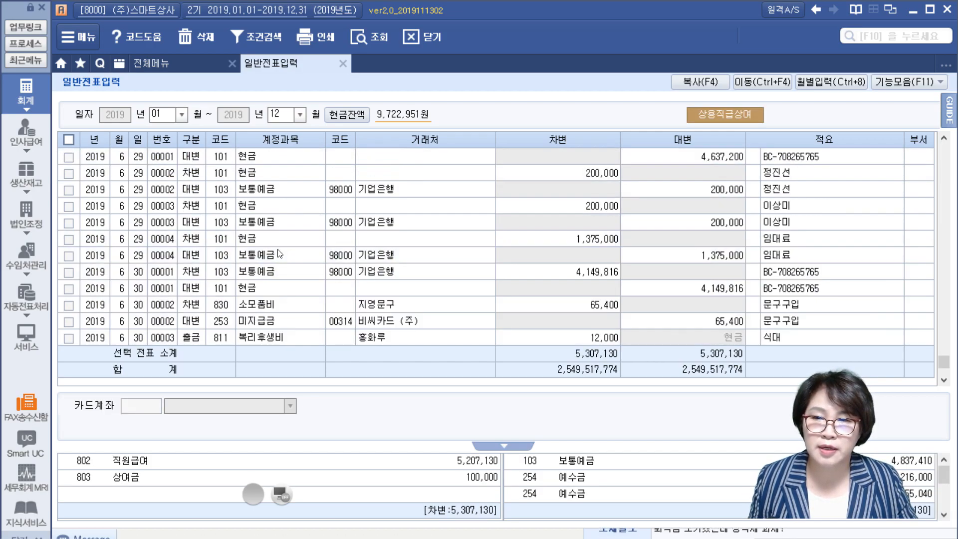
scroll(278, 254, "down", 20)
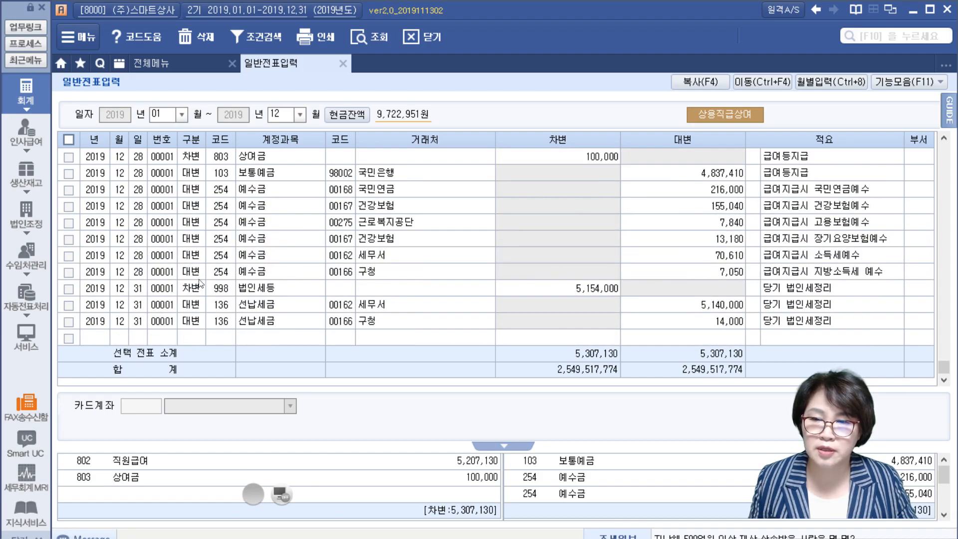
Enter a 12/1 cash payment (구분 1) to 830 소모품비 for 80,000 with summary 01 소모자재대 지급.
left_click(119, 332)
type("12")
key("Return")
type("1")
key("Return")
type("1")
key("Return")
type("830")
key("Return")
key("Return")
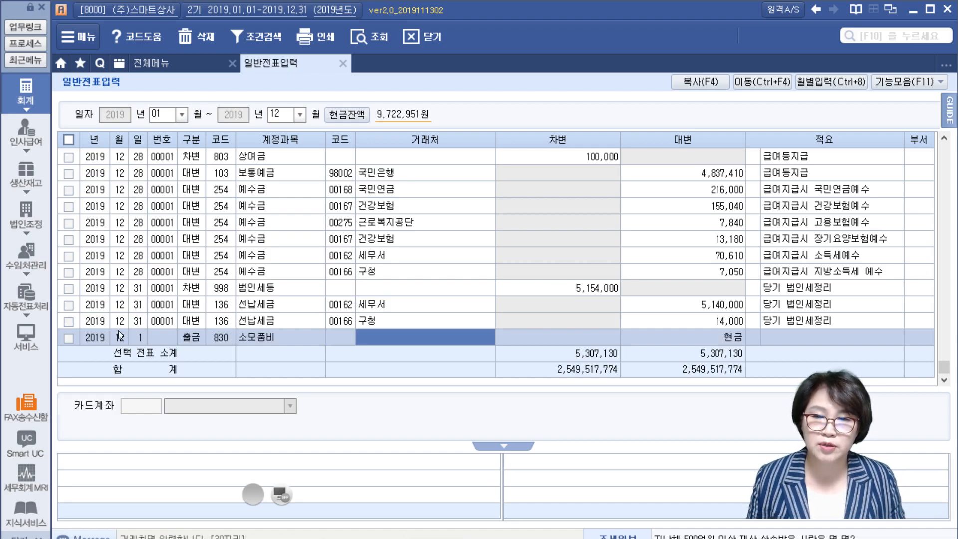
key("Return")
type("800000")
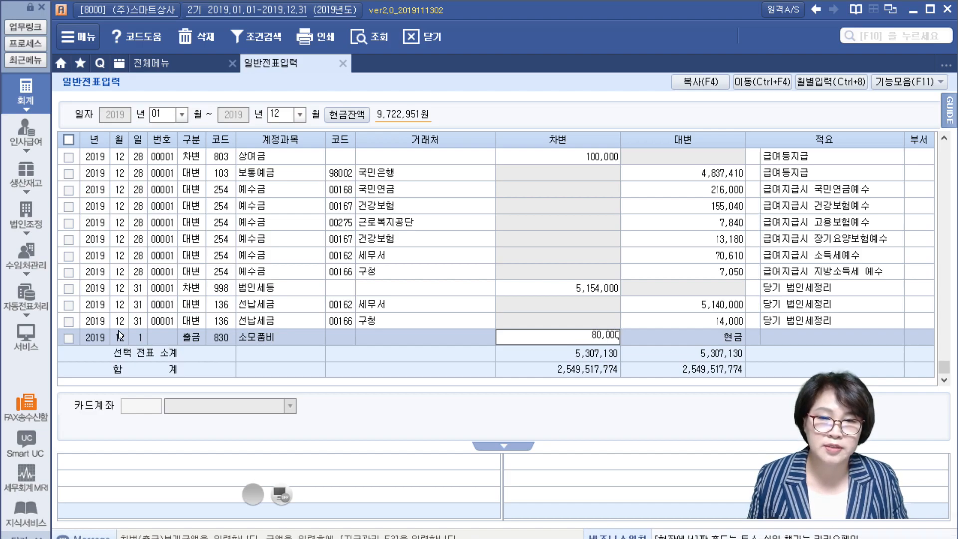
key("Return")
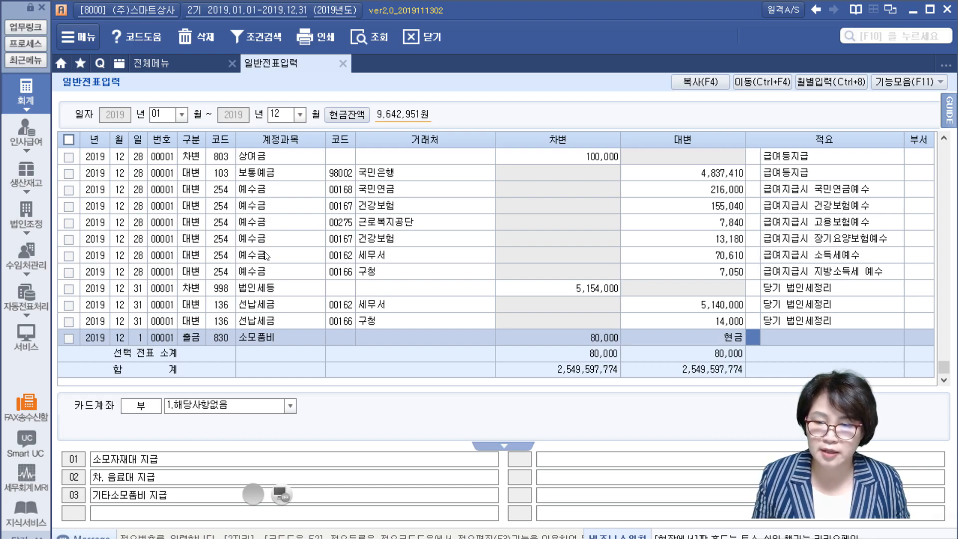
type("1")
key("Return")
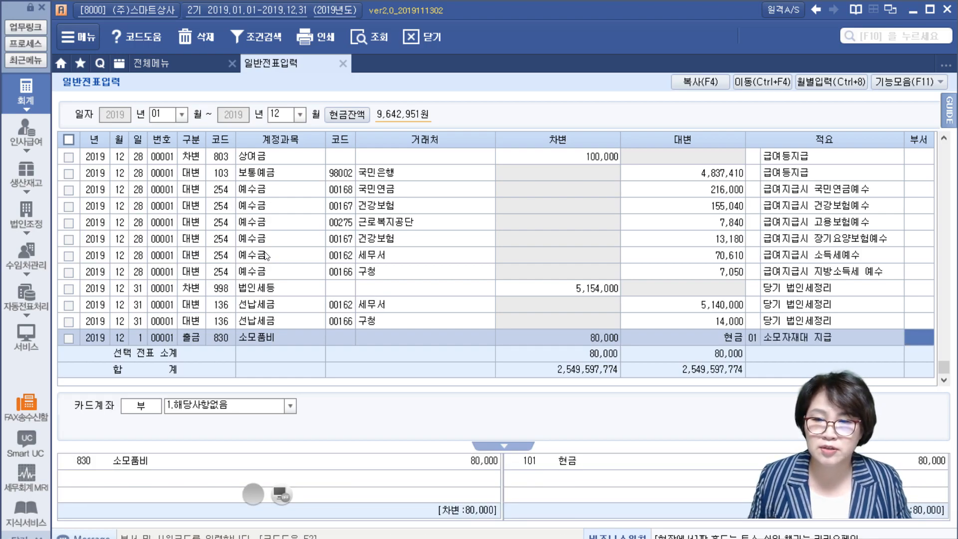
key("Return")
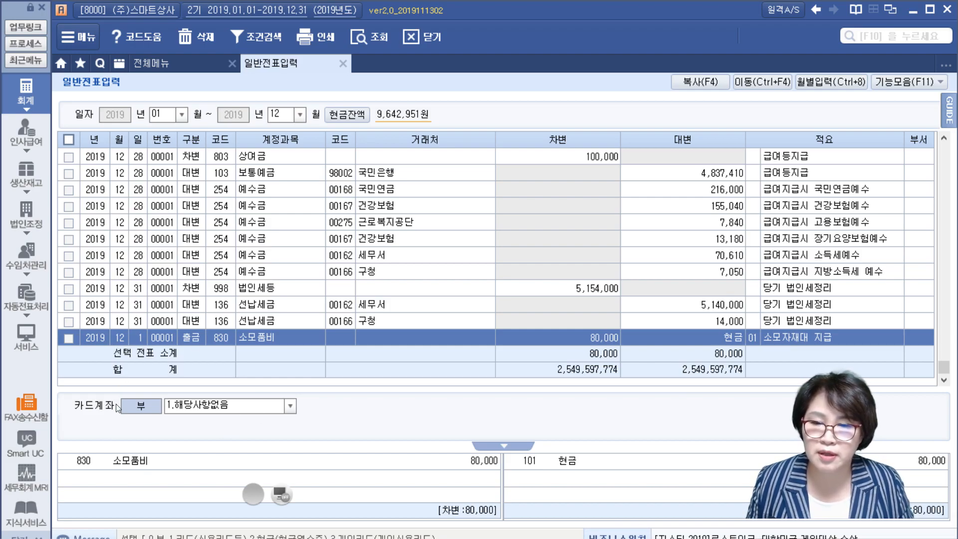
Keep 카드계좌 at 1.해당사항없음, save the entry, and circle it in red.
left_click(290, 405)
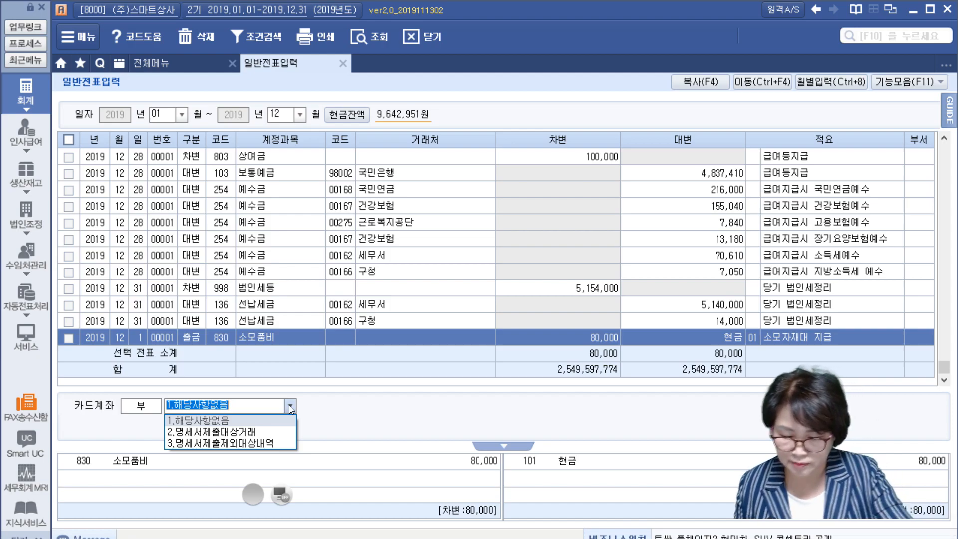
key("Return")
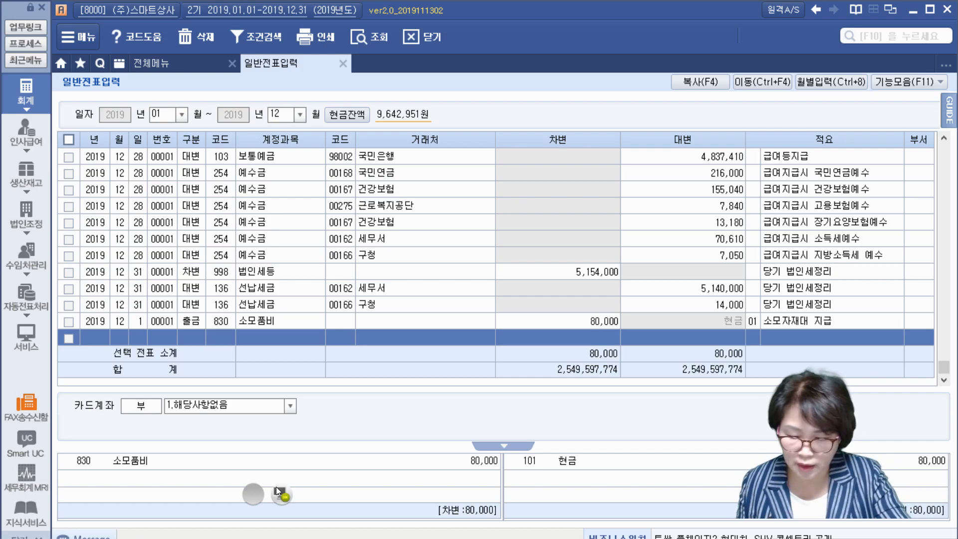
mouse_move(231, 422)
left_mouse_down()
mouse_move(168, 388)
mouse_move(232, 424)
mouse_move(281, 367)
mouse_move(310, 404)
left_mouse_up()
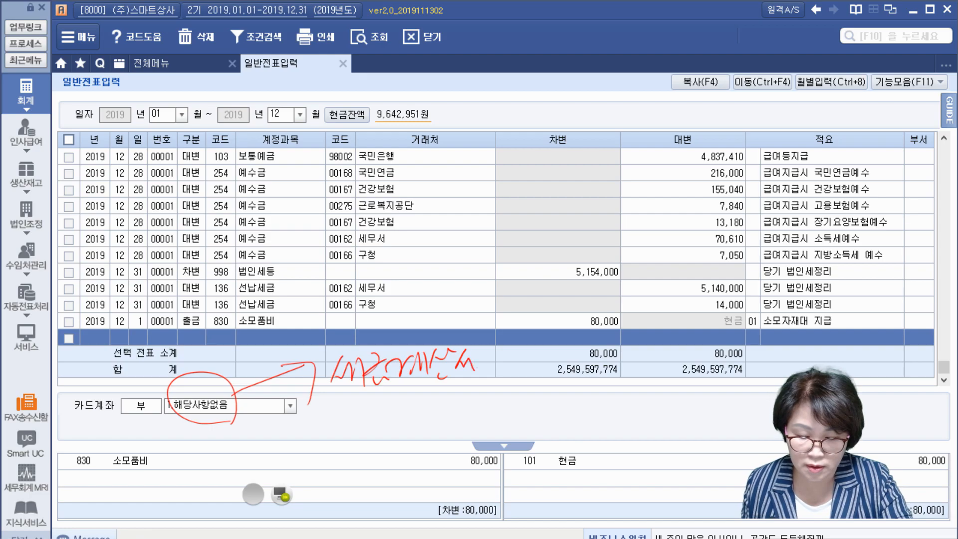
Write 세금계산서 발급 in red at the arrow's end and underline it.
left_click_drag(523, 357, 553, 342)
left_click_drag(535, 353, 538, 367)
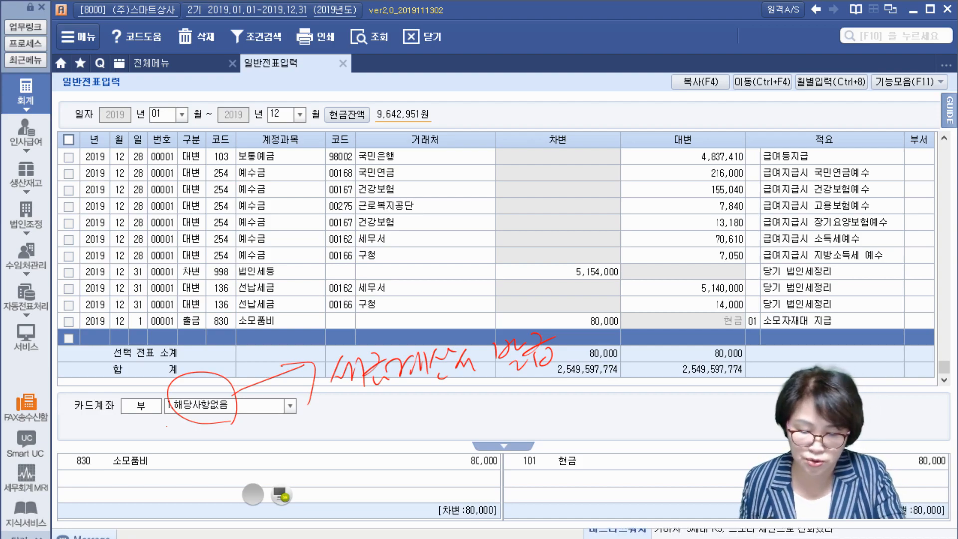
left_click_drag(331, 385, 556, 372)
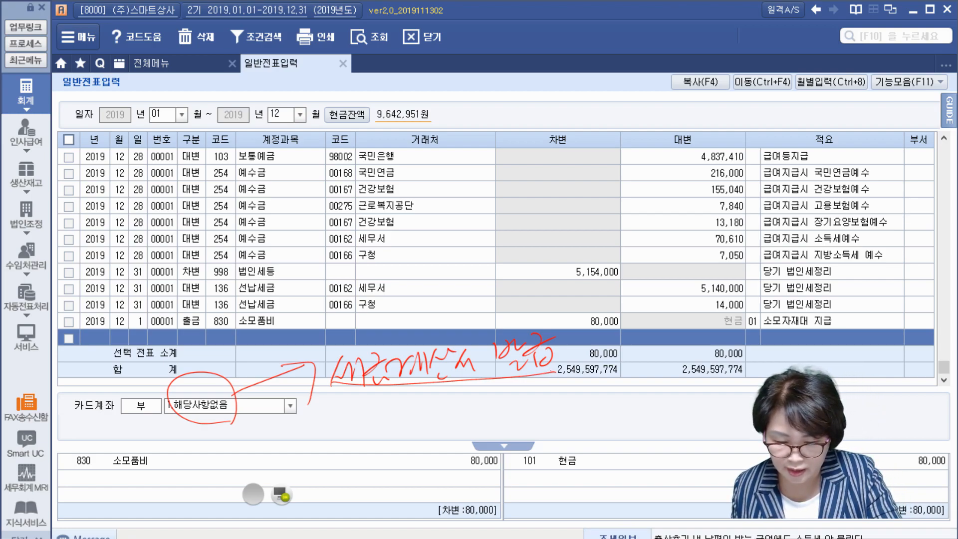
Erase the red marks, try category 2 on the 80,000 소모품비 entry, dismiss the error, and reopen the choices.
left_click(281, 496)
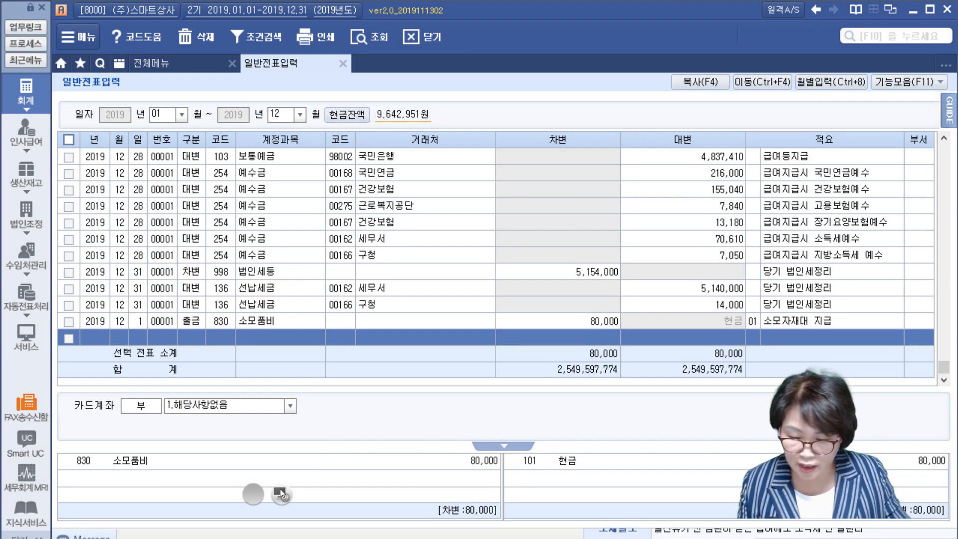
left_click(289, 406)
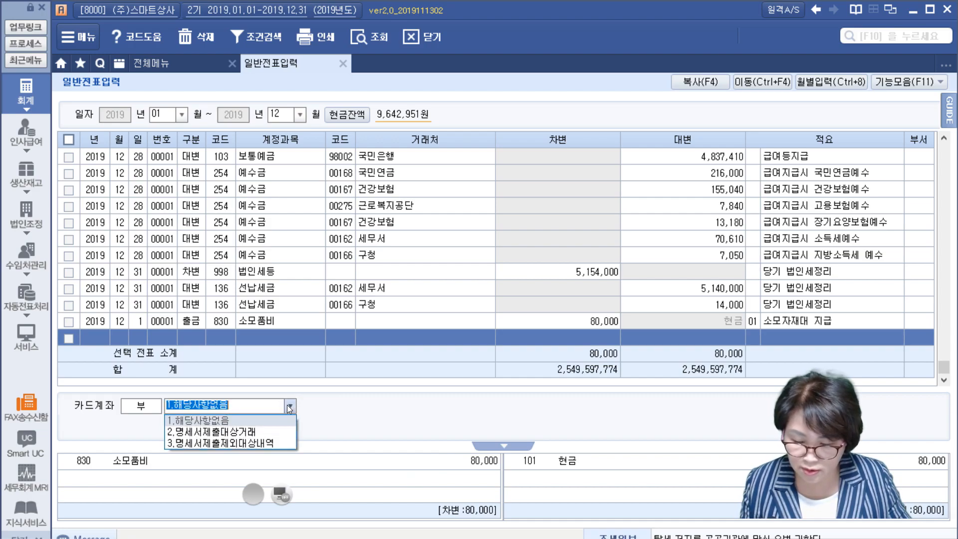
left_click(276, 432)
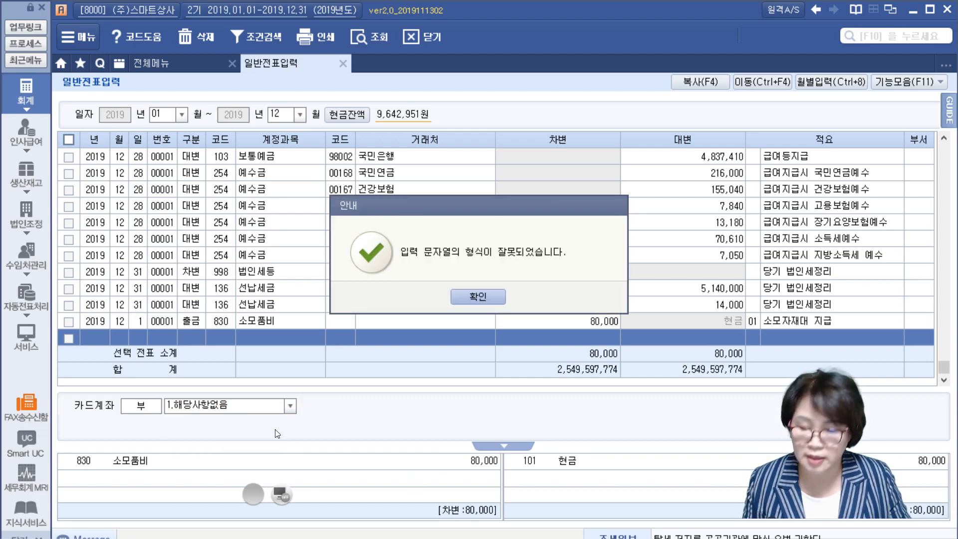
left_click(474, 295)
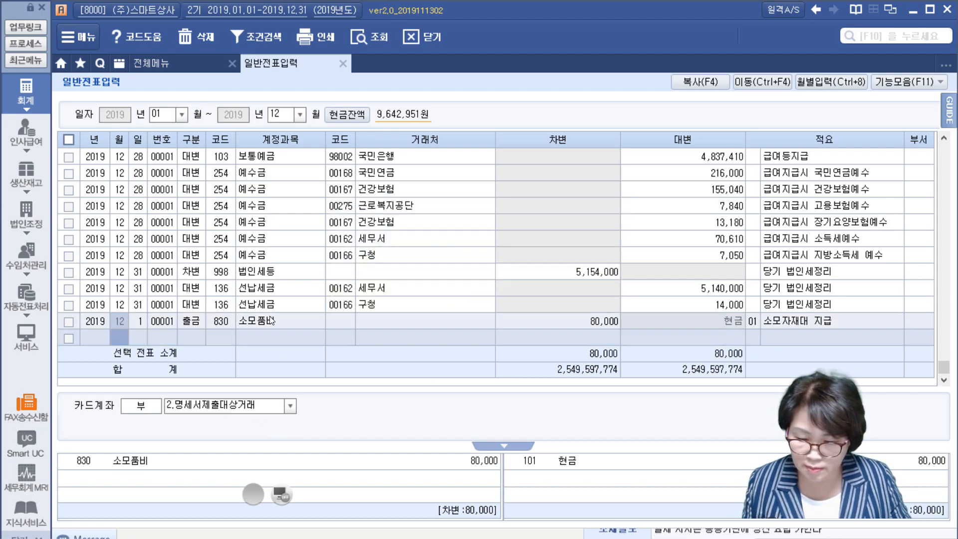
left_click(290, 406)
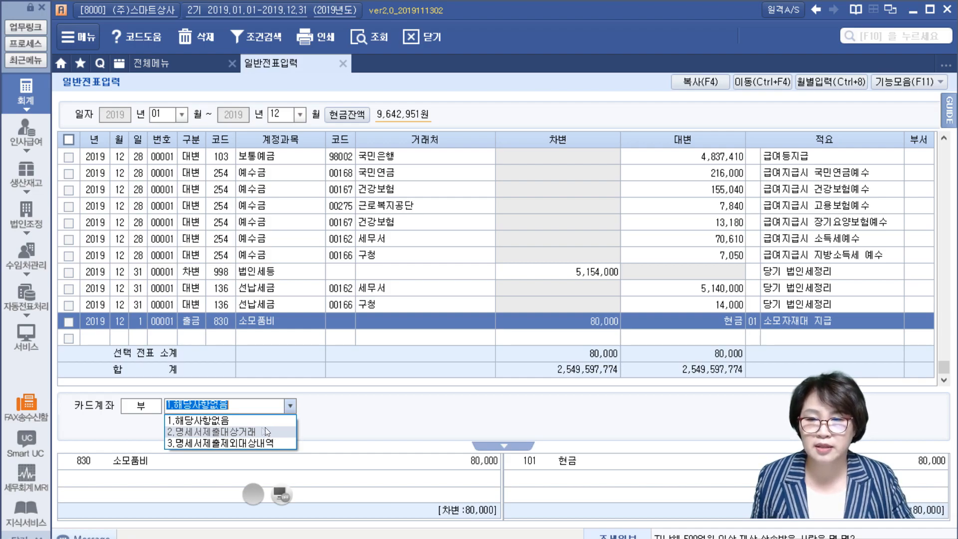
Classify the entry as 2.명세서제출대상거래 and register 대림문구 as supplier 00001.
left_click(252, 431)
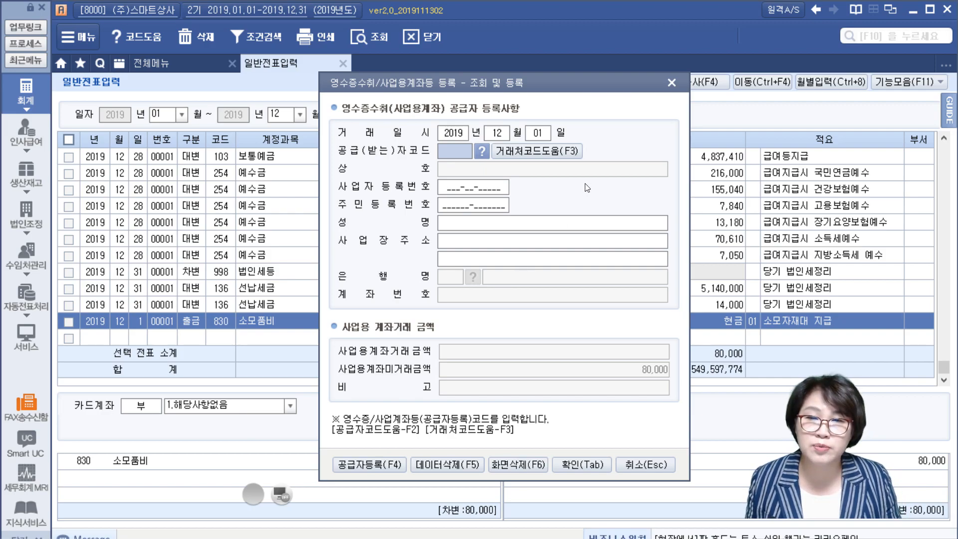
key("Return")
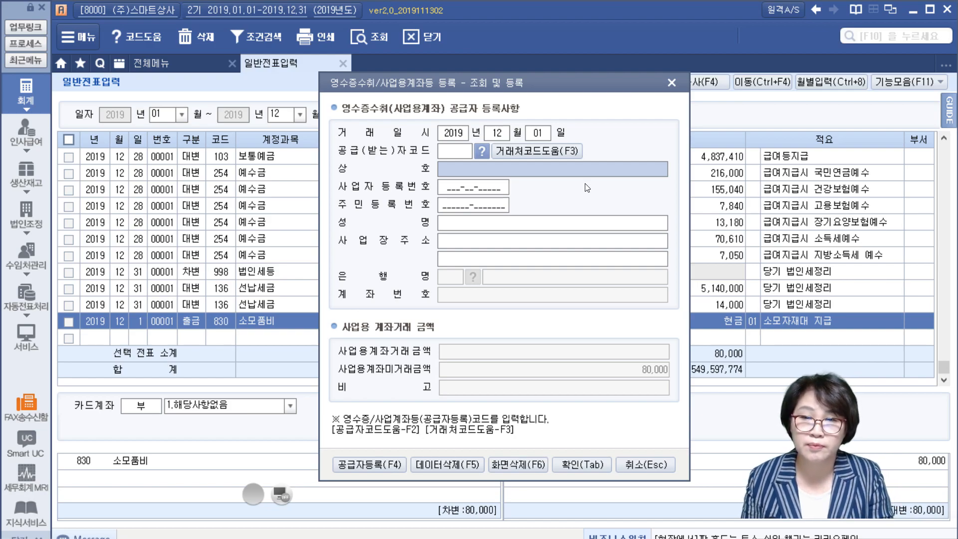
type("대림문구")
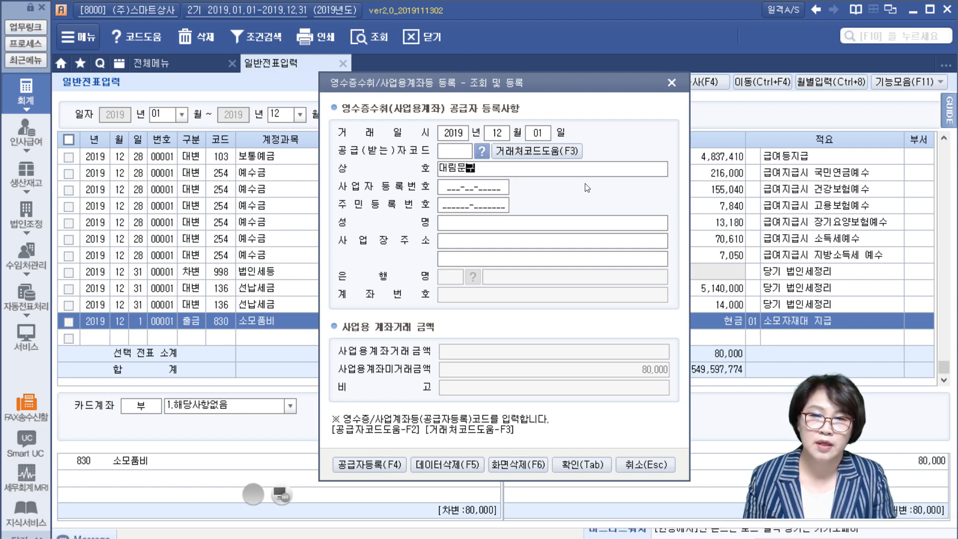
key("Return")
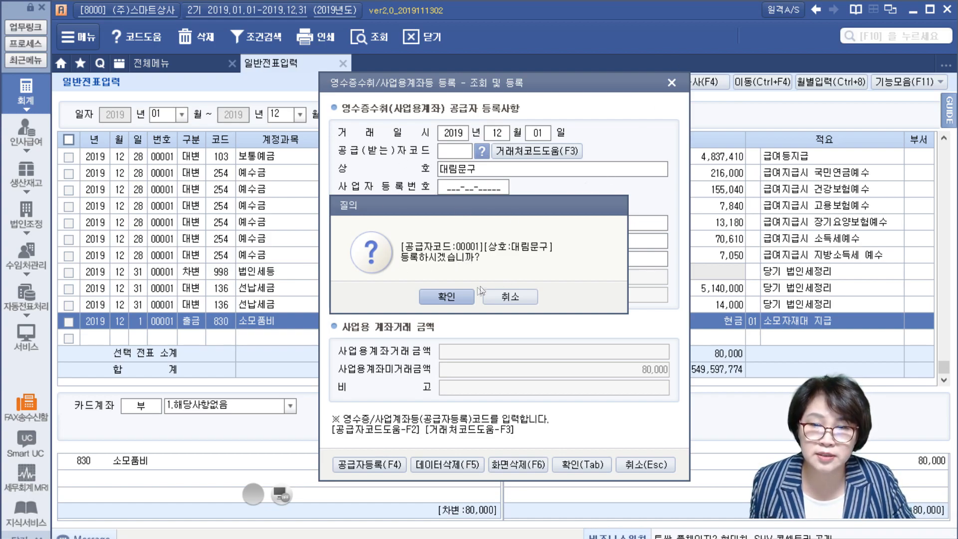
left_click(455, 295)
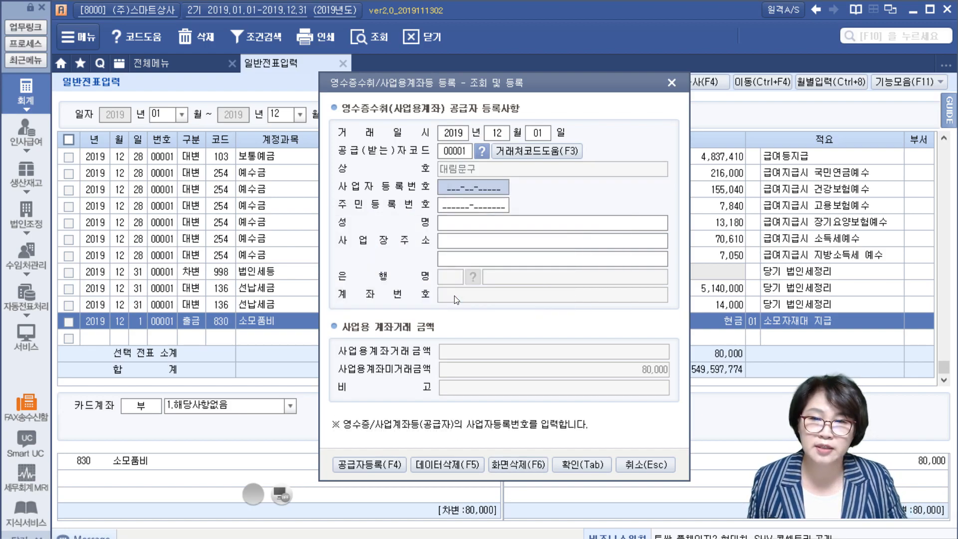
Enter the supplier's business registration number and add 대림문구 to the supplier registry.
type("123-12-12345")
key("Return")
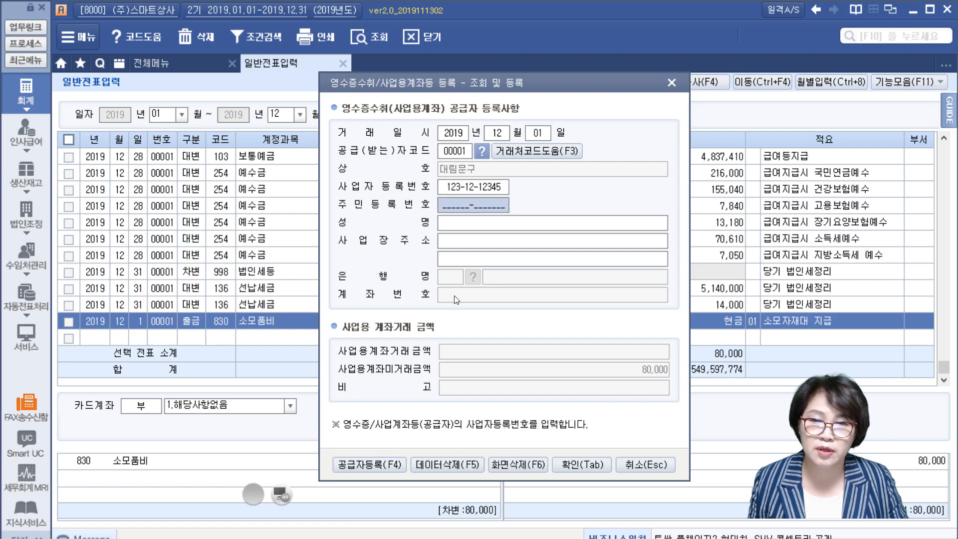
key("Return")
key("Return")
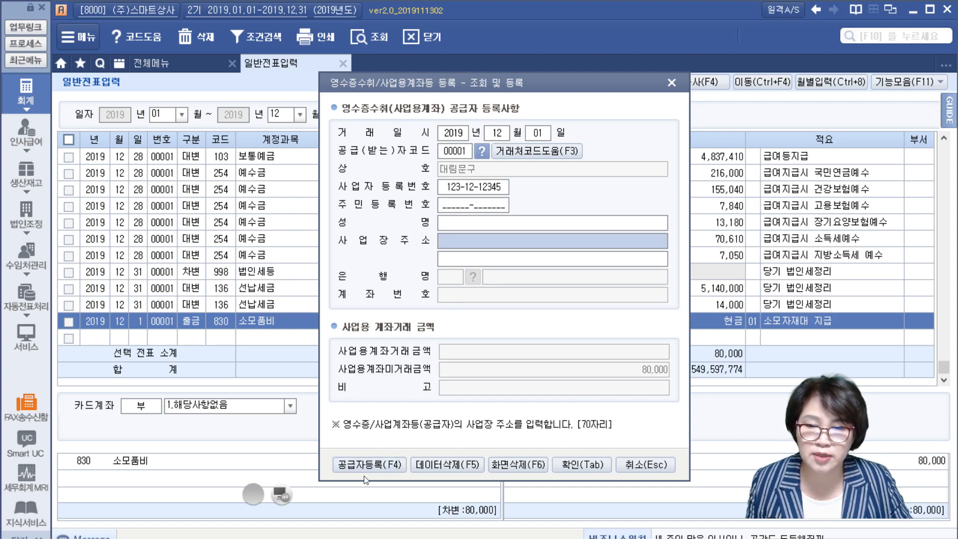
left_click(356, 466)
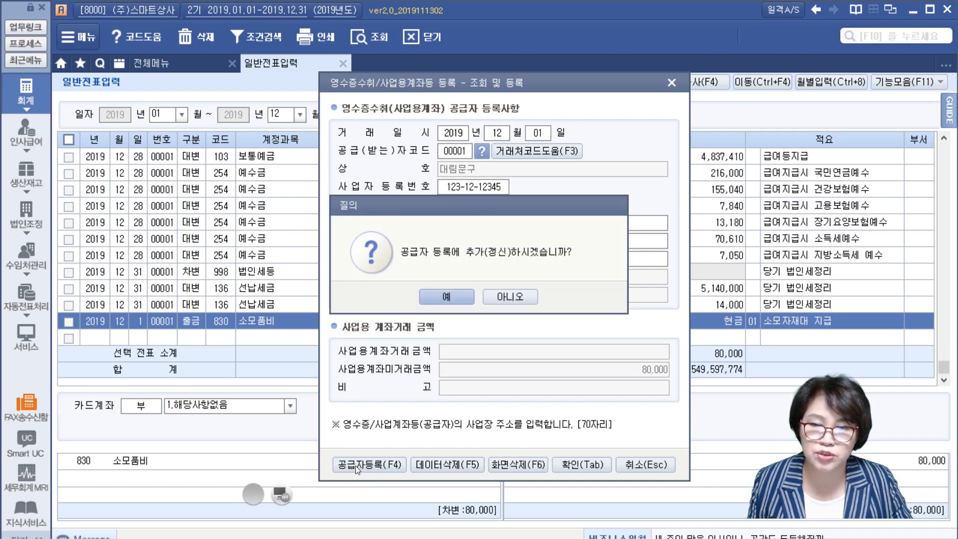
left_click(457, 296)
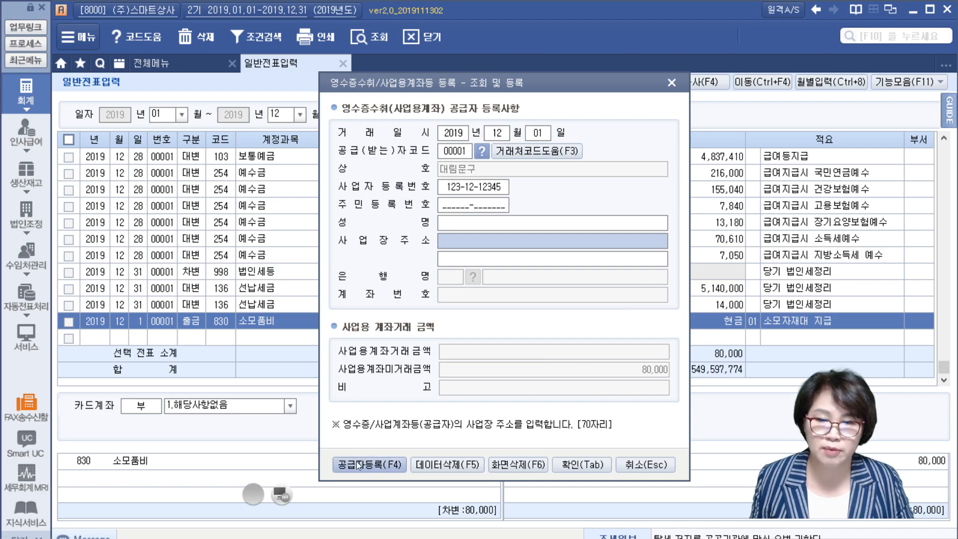
Accept the receipt details and load the 80,000 대림문구 receipt into the 영수증수취명세서.
left_click(575, 463)
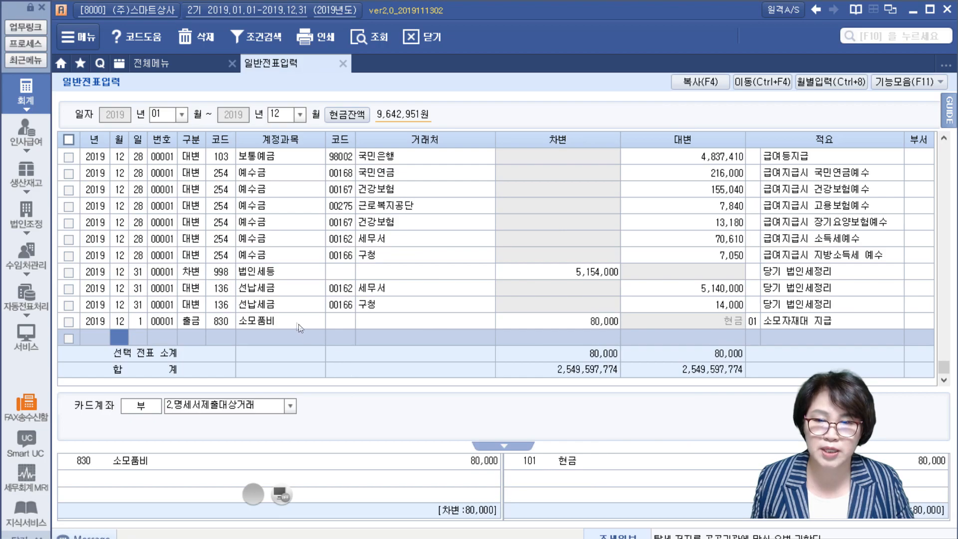
key("Up")
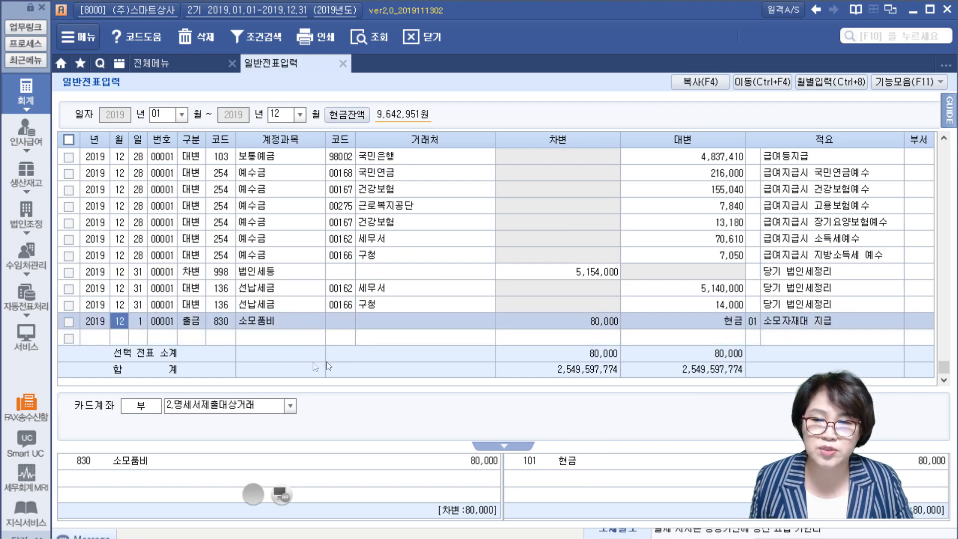
left_click(145, 62)
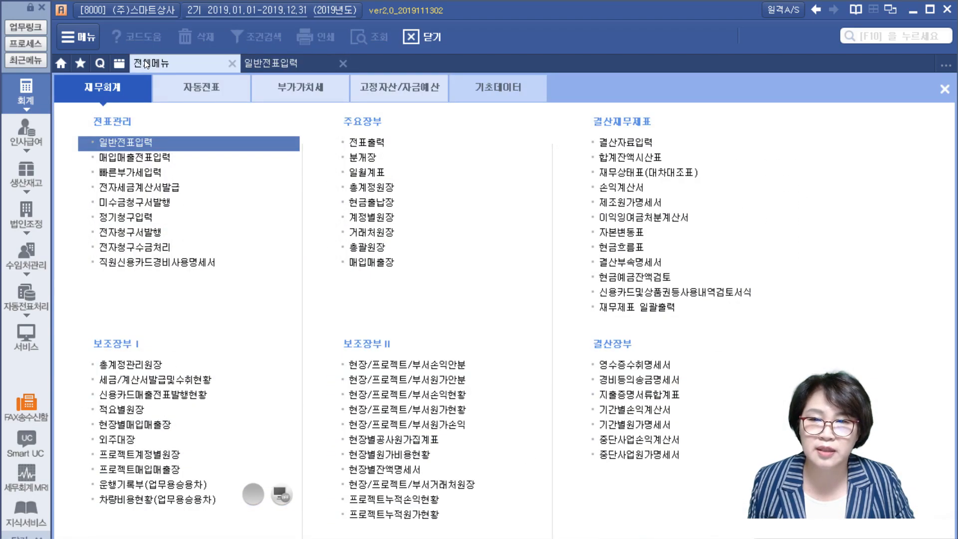
left_click(633, 365)
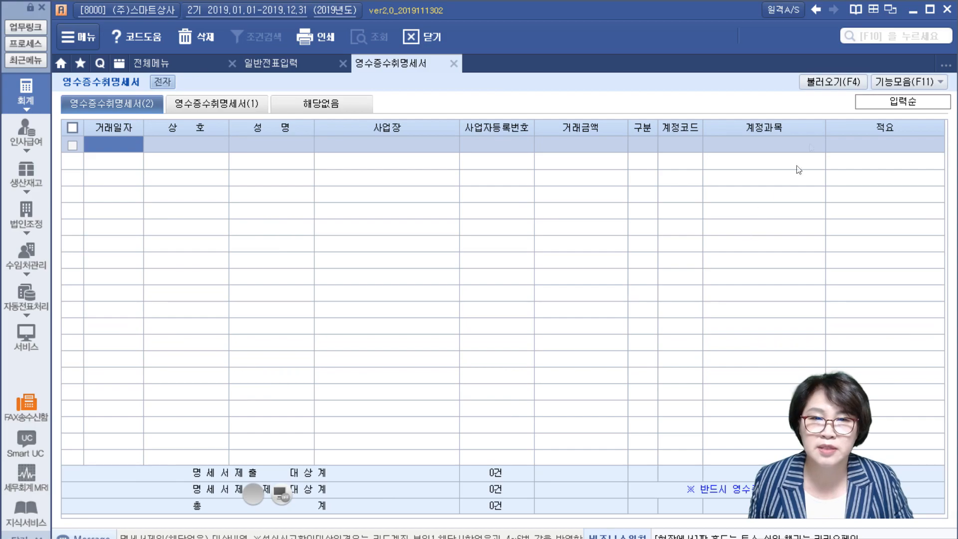
left_click(854, 82)
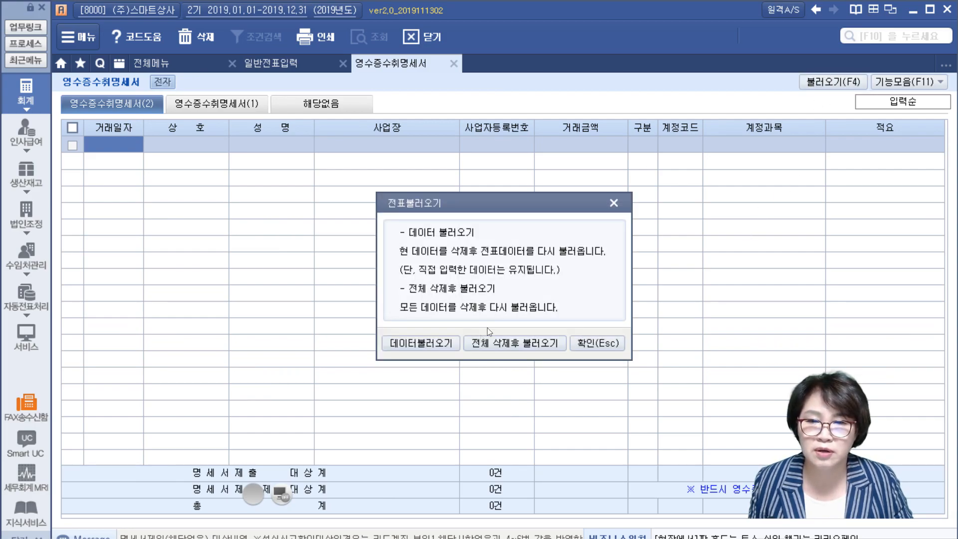
left_click(508, 344)
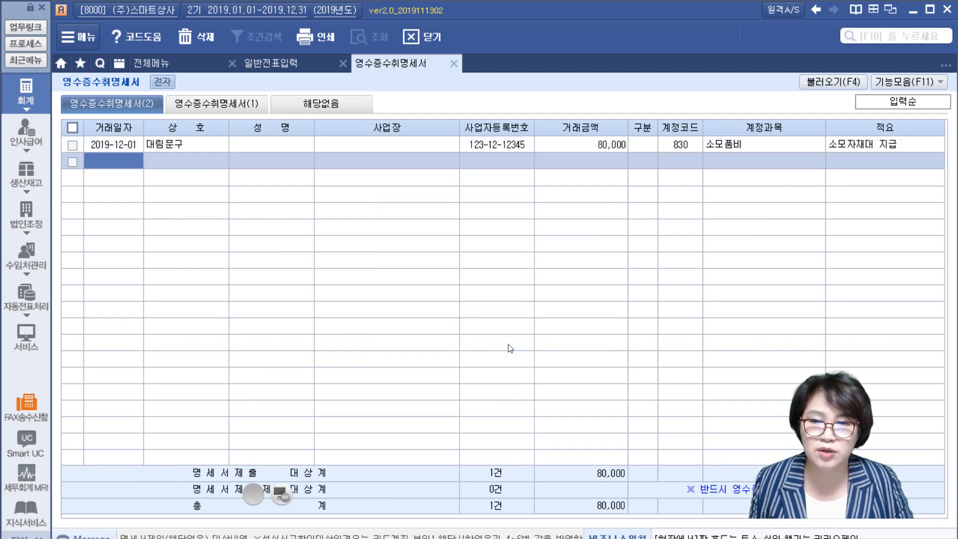
Check the 구분 category codes on the 대림문구 receipt row.
left_click(181, 146)
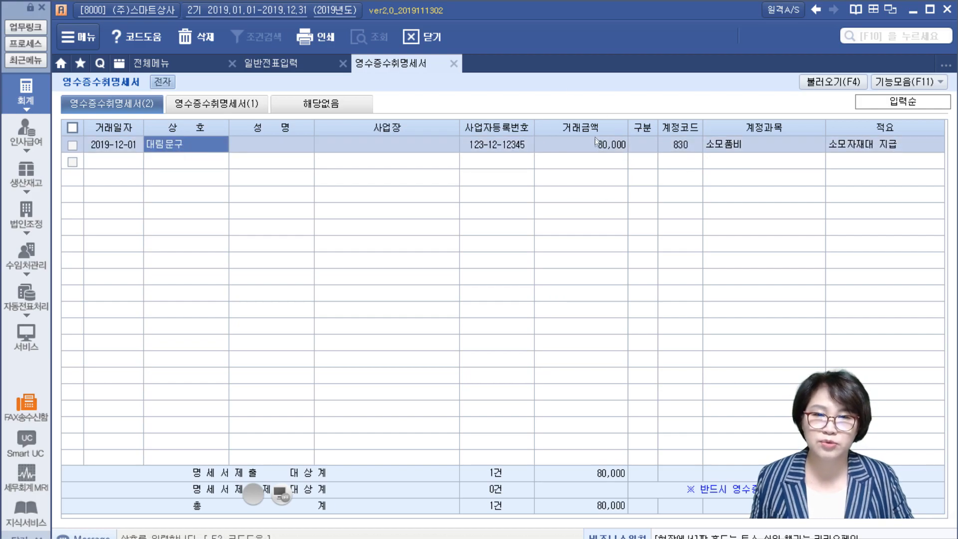
left_click(646, 144)
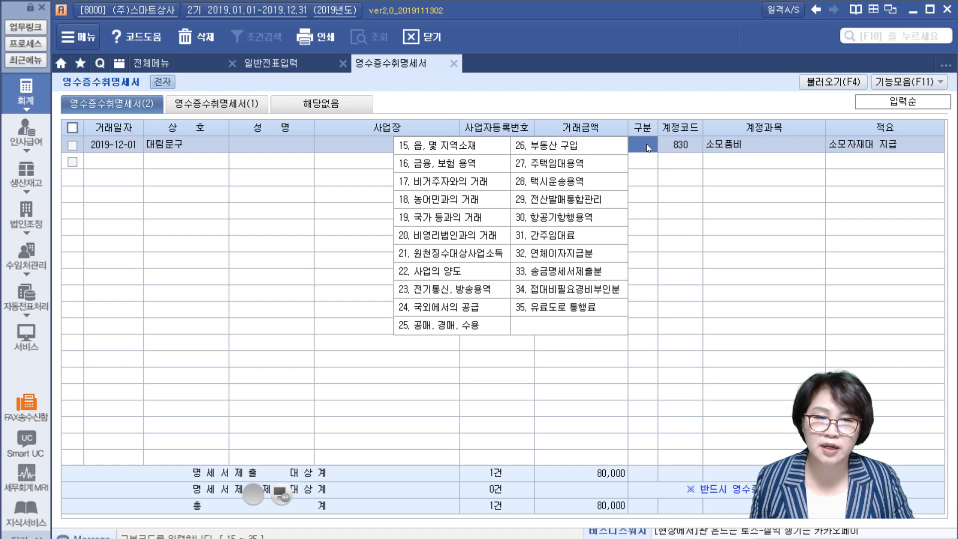
left_click(681, 145)
left_click(615, 148)
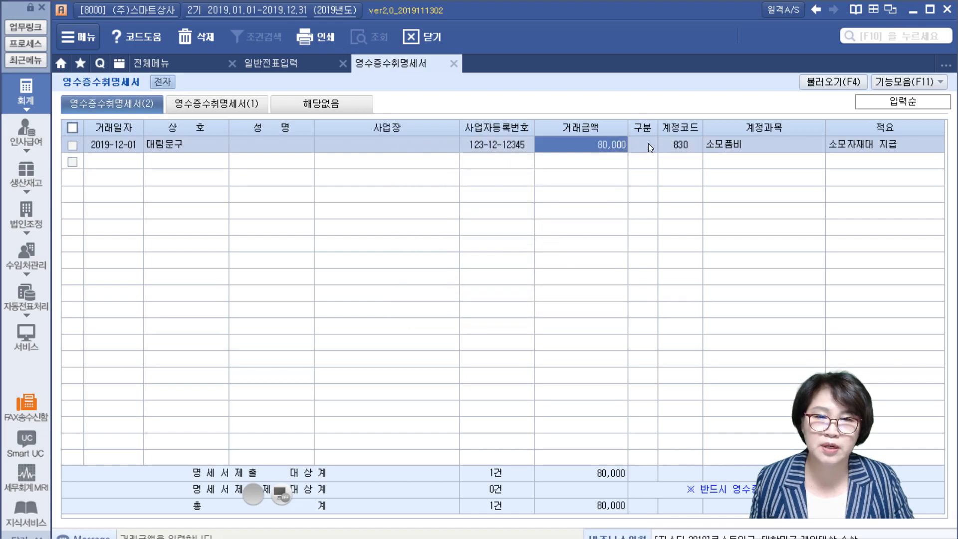
left_click(649, 144)
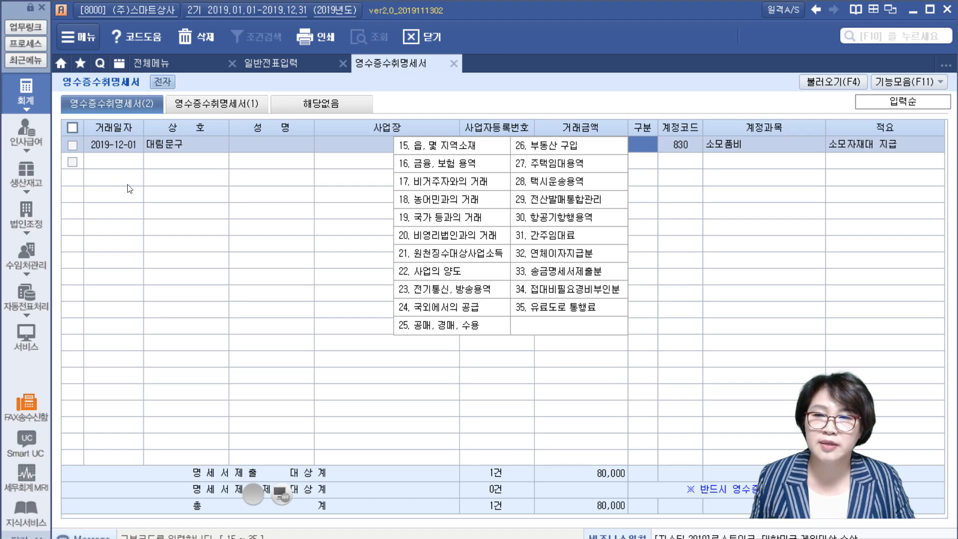
View the 영수증수취명세서(1) summary, then close the statement and save it.
left_click(238, 103)
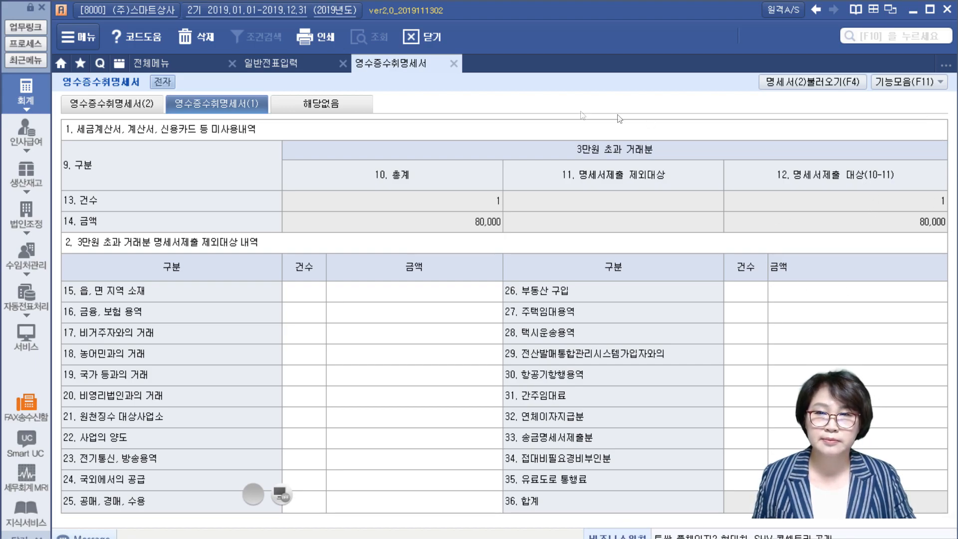
left_click(434, 37)
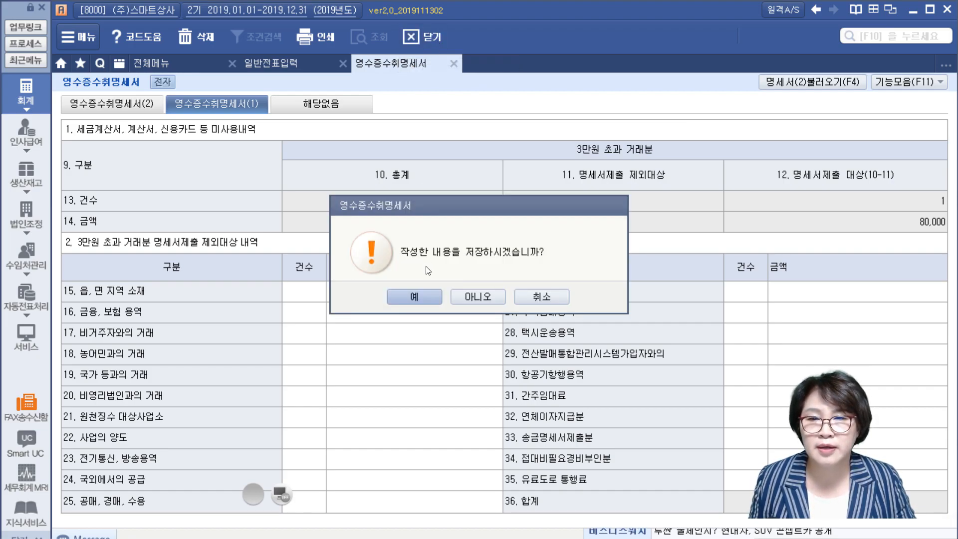
left_click(427, 300)
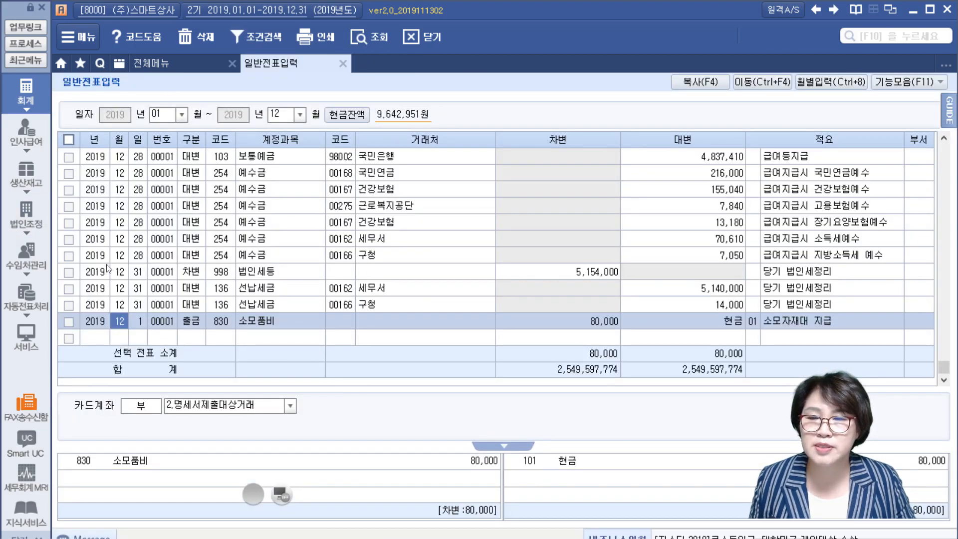
Open the 가산세액 계산서 and reload it to pull in the 80,000 unverified-receipt amount.
left_click(23, 218)
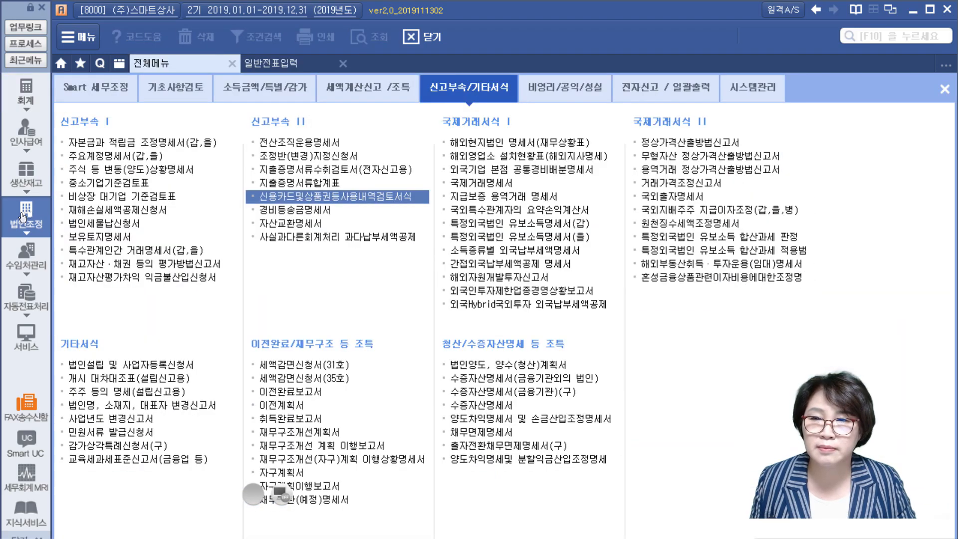
left_click(372, 89)
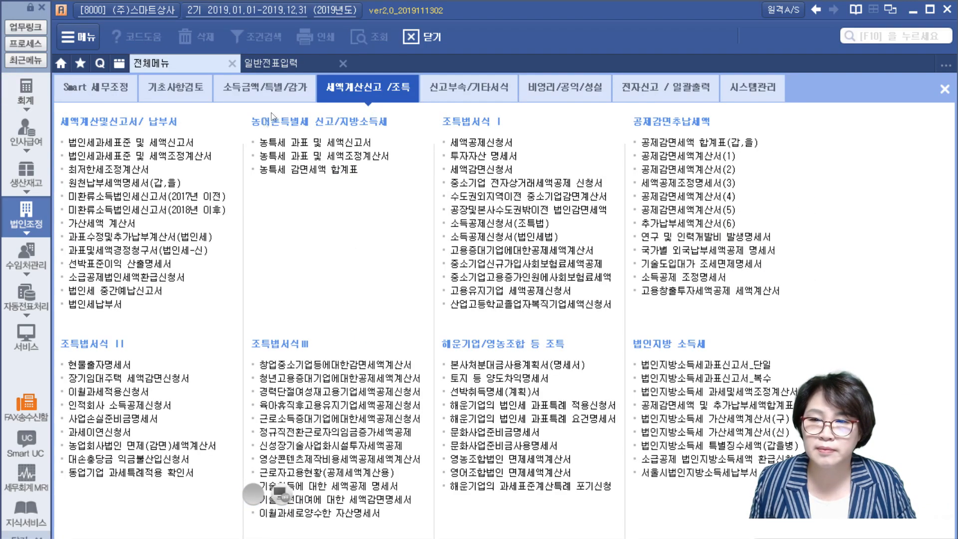
left_click(114, 227)
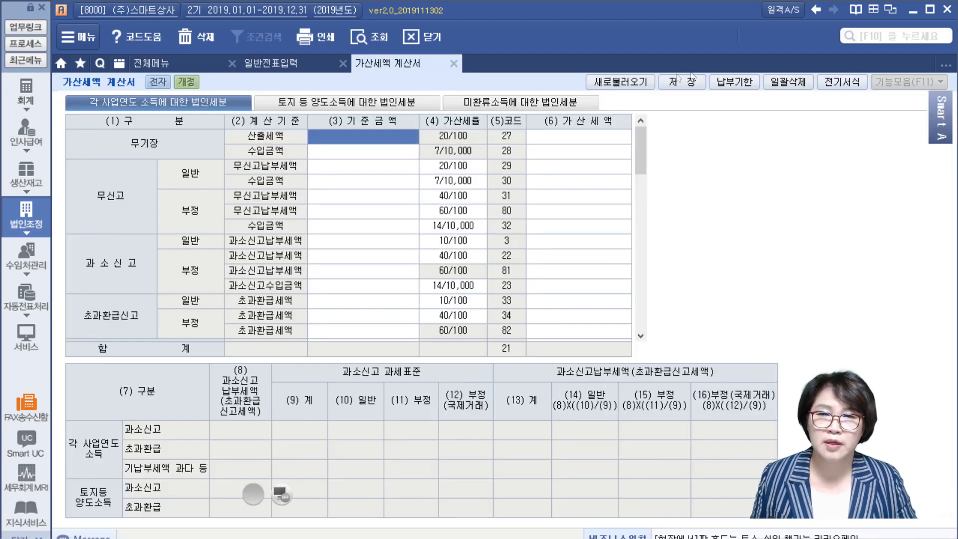
left_click(622, 85)
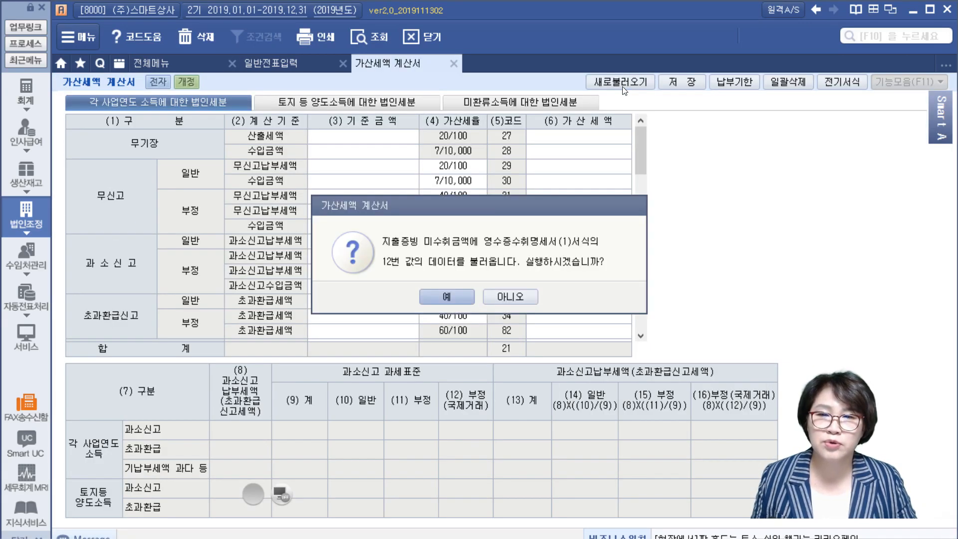
left_click(447, 297)
scroll(456, 295, "down", 5)
scroll(456, 296, "down", 1)
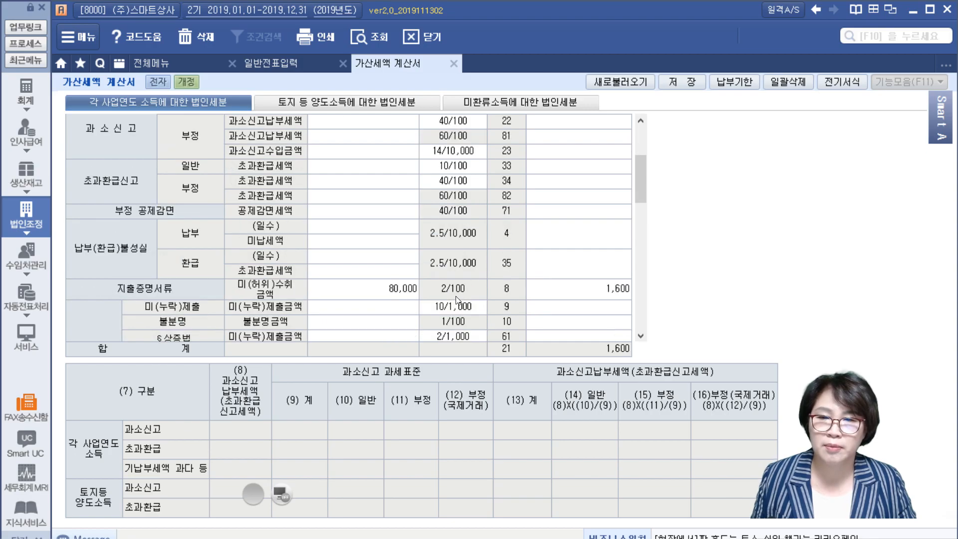
Verify the 1,600 penalty at 2/100 and save the penalty tax calculation.
left_click(347, 293)
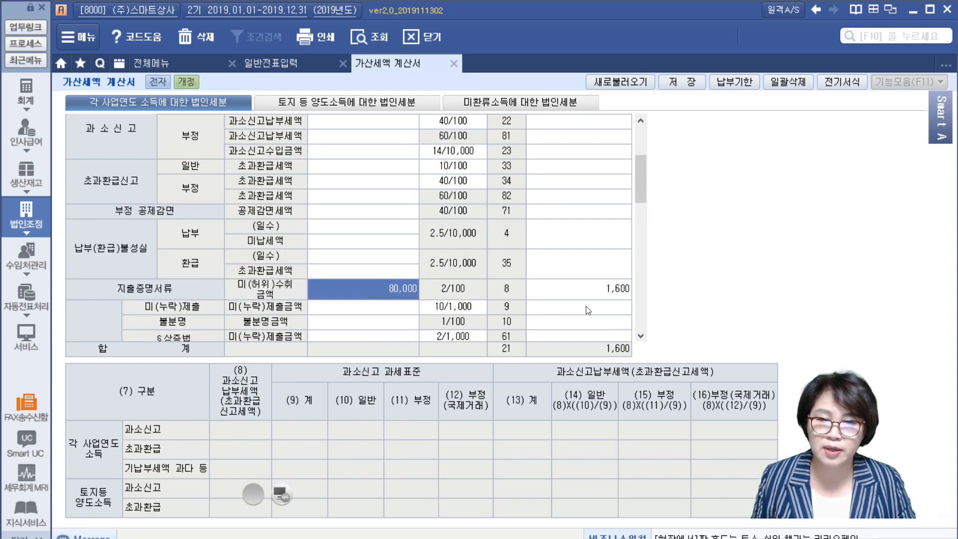
left_click(583, 288)
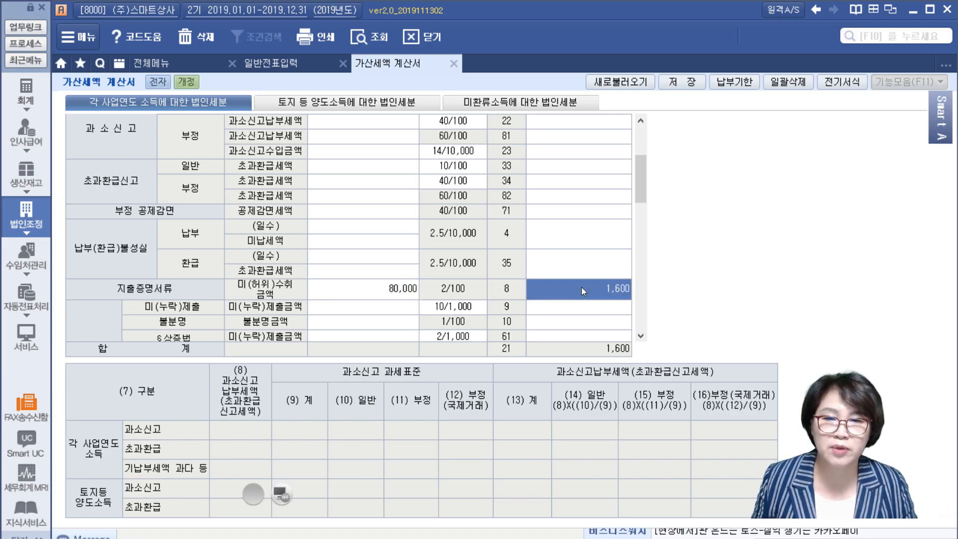
left_click(693, 81)
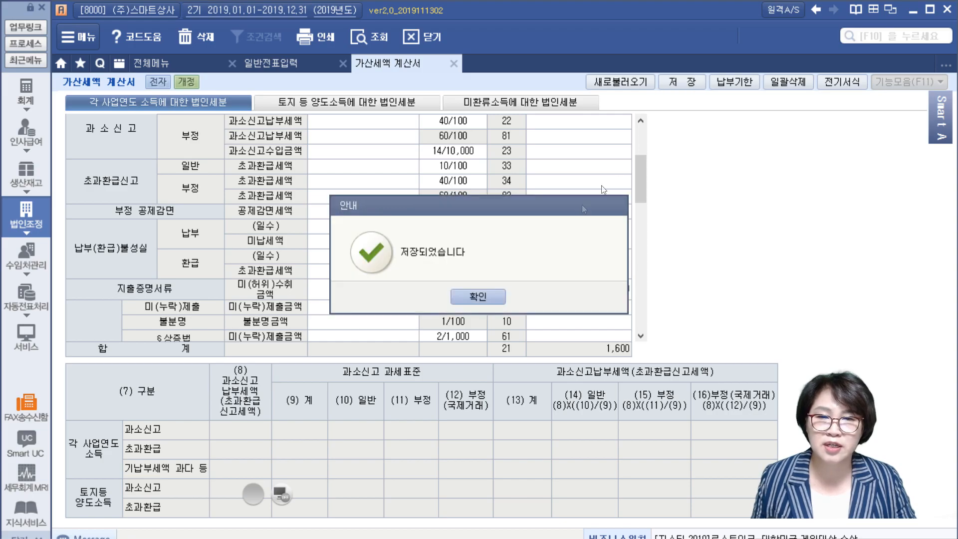
left_click(462, 296)
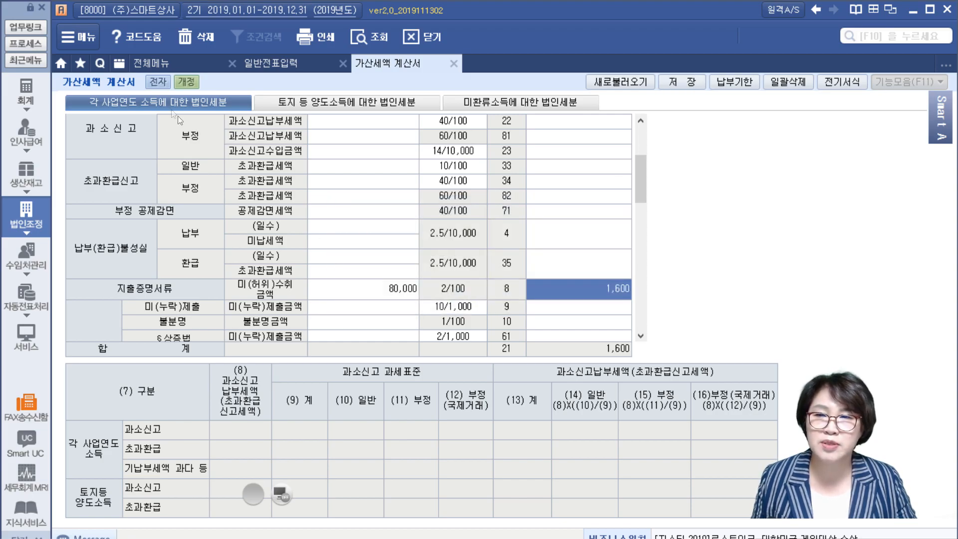
left_click(150, 65)
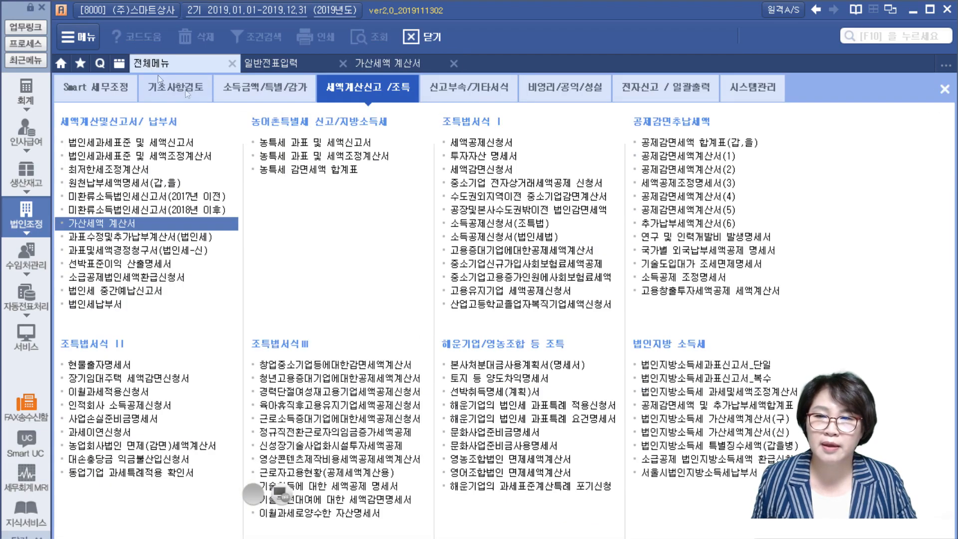
Reload the 법인세과세표준 및 세액조정계산서, confirm 1,600 on line 124, and return to 일반전표입력.
left_click(180, 154)
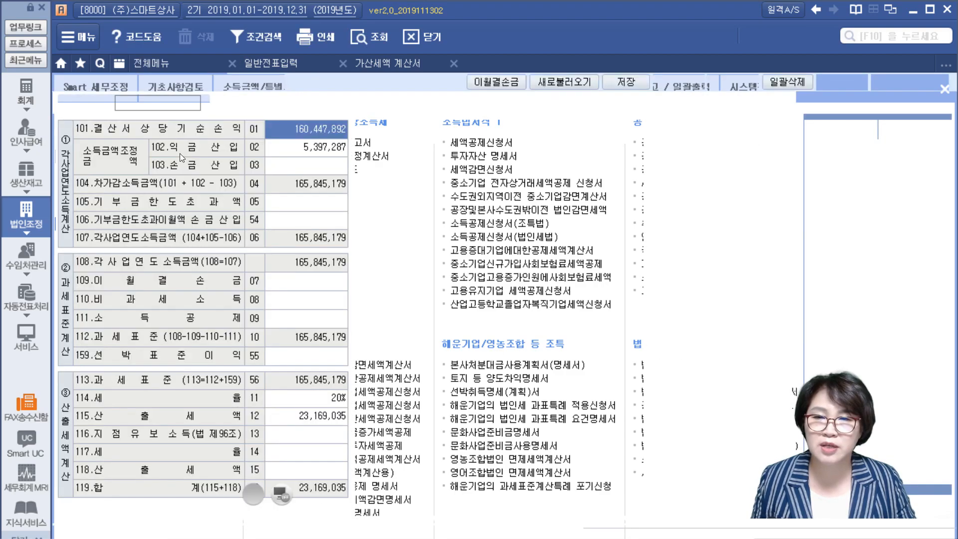
left_click(593, 79)
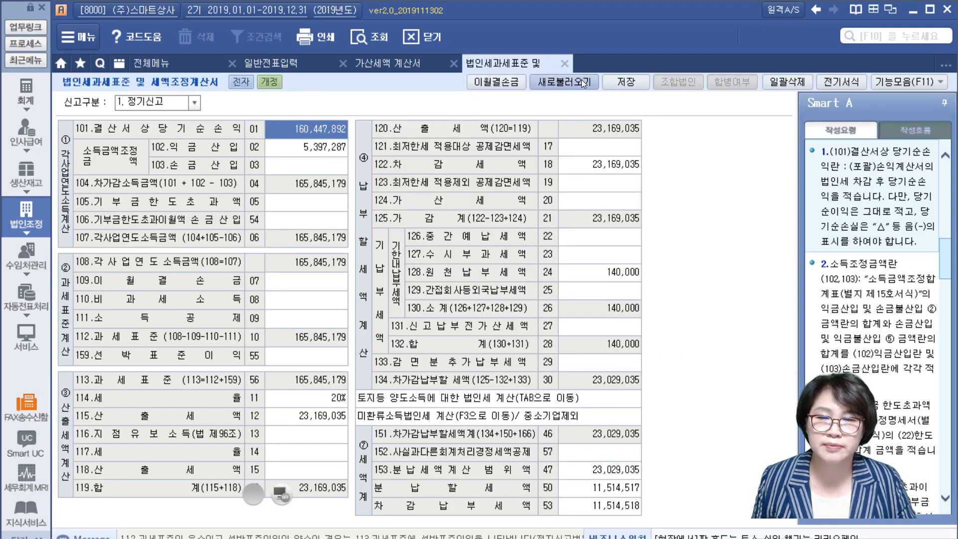
left_click(450, 296)
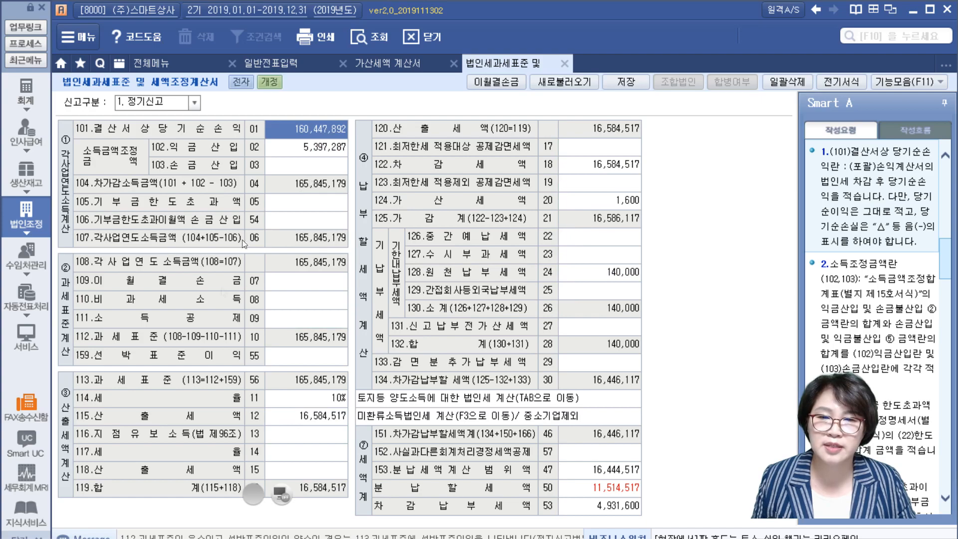
left_click(595, 201)
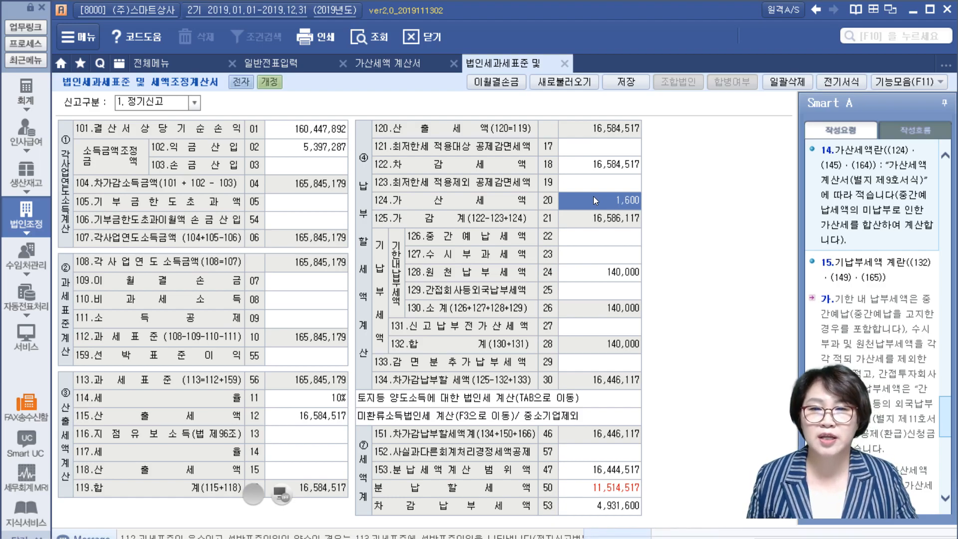
left_click(255, 63)
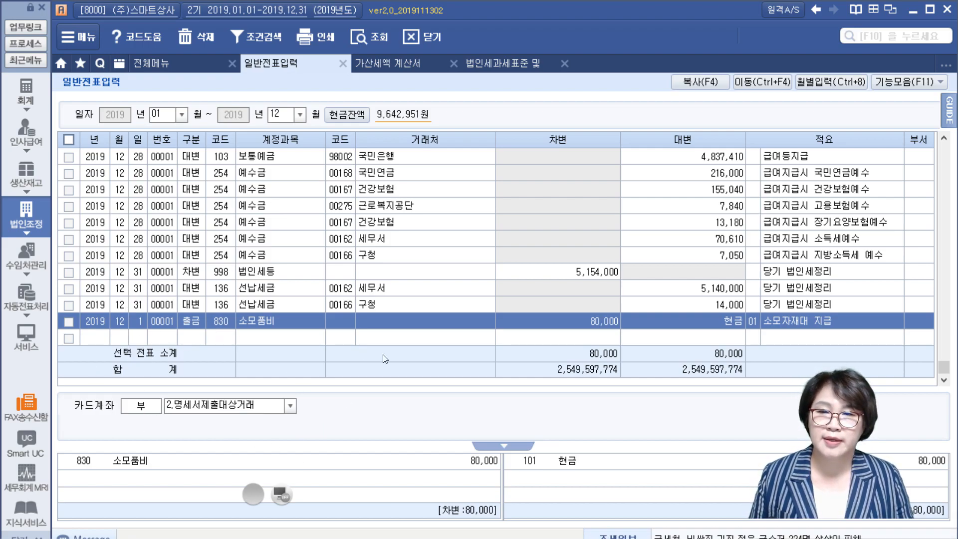
Enter a 12/1 cash payment: 821 보험료, 자동차보험, 1,000,000, summary 02 자동차보험료 납부.
left_click(190, 338)
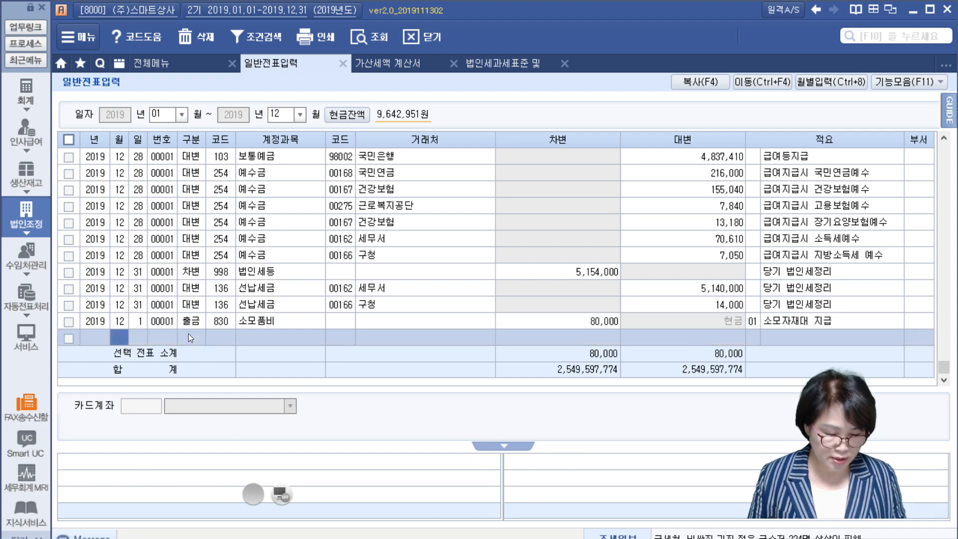
key("Return")
key("Return")
key("Return")
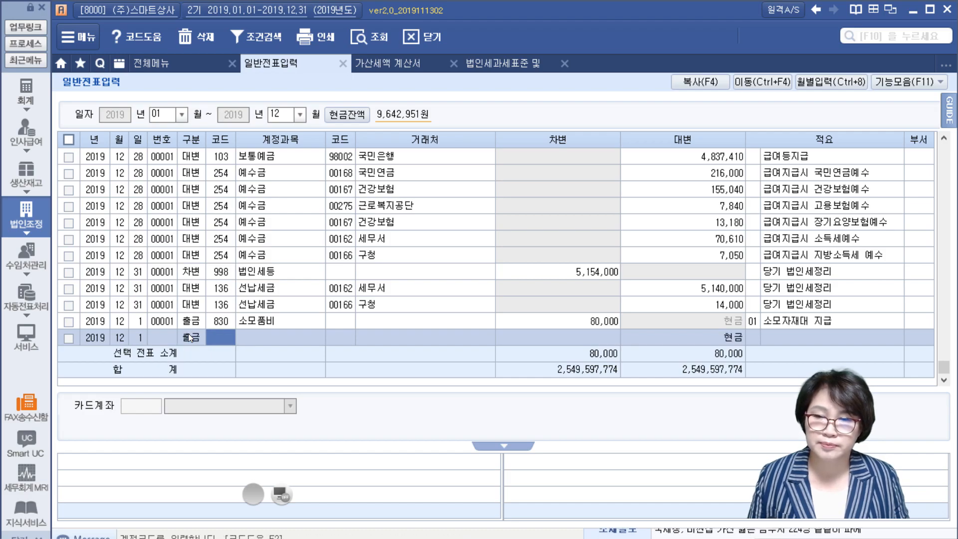
type("82")
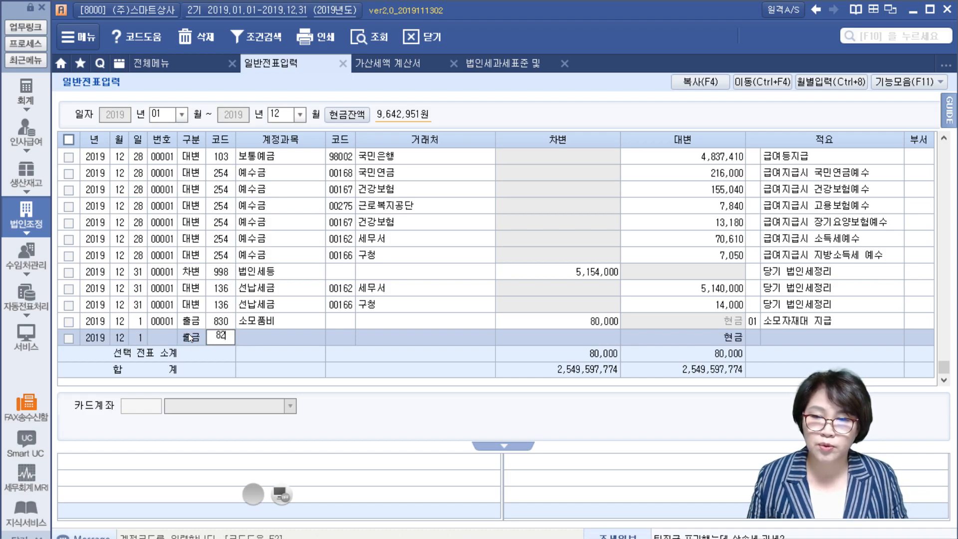
type("1")
key("Return")
key("Return")
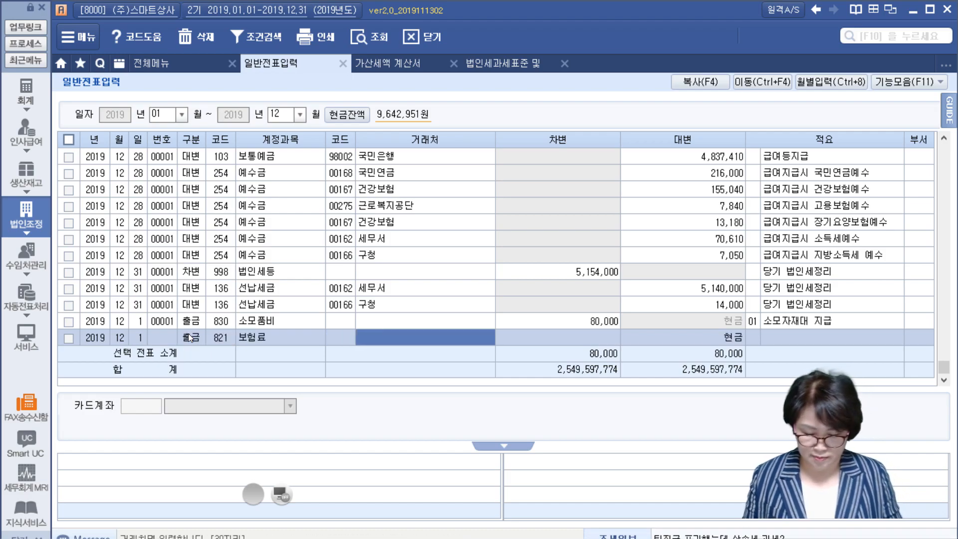
type("재보")
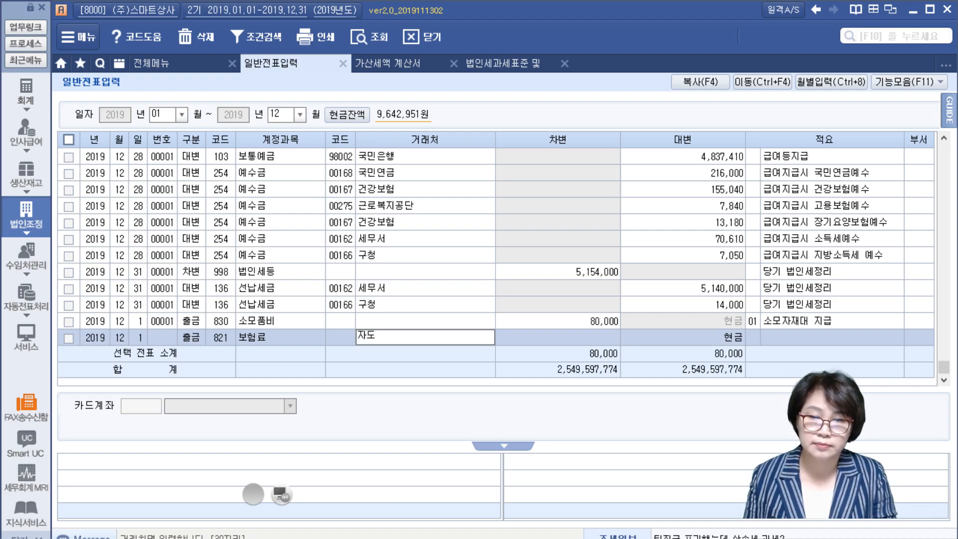
type("차보험")
key("Return")
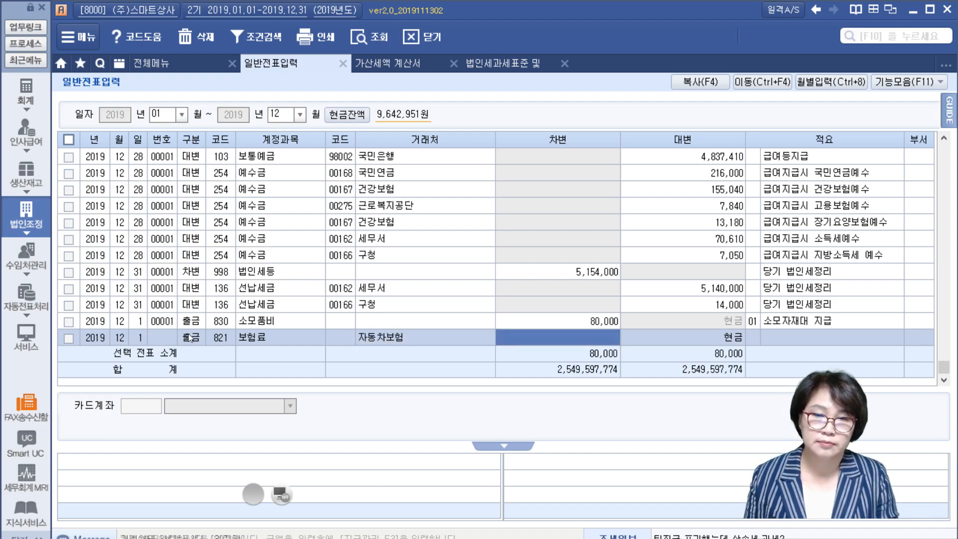
type("1000000")
key("Return")
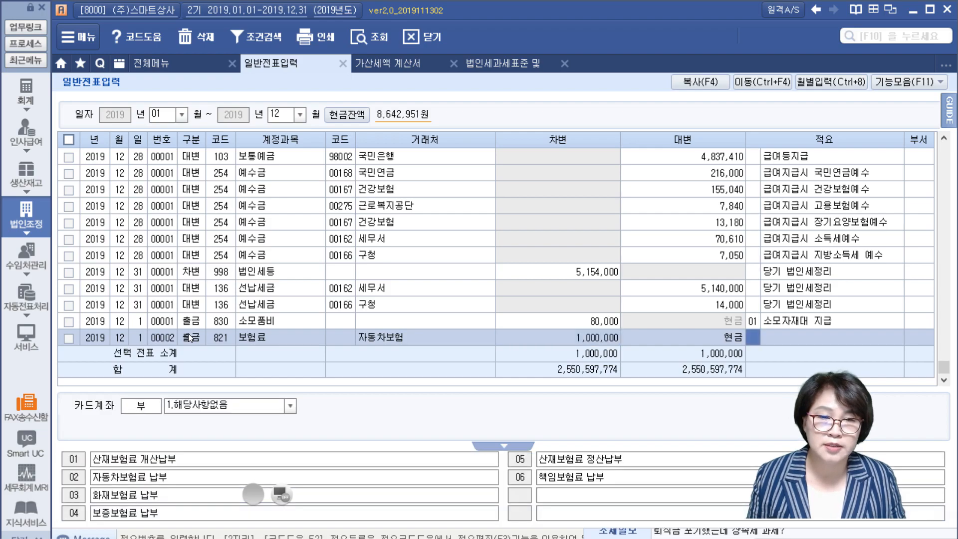
type("2")
key("Return")
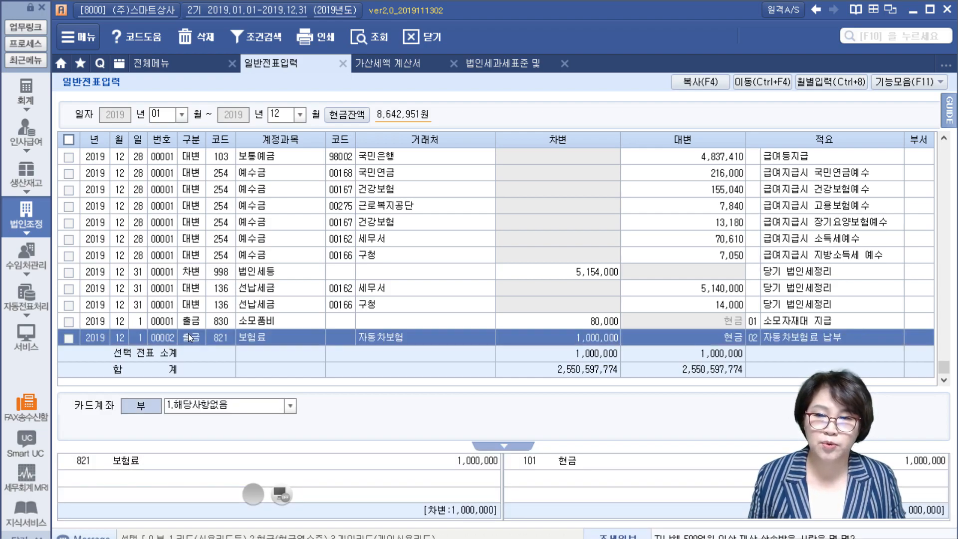
key("Return")
key("Return")
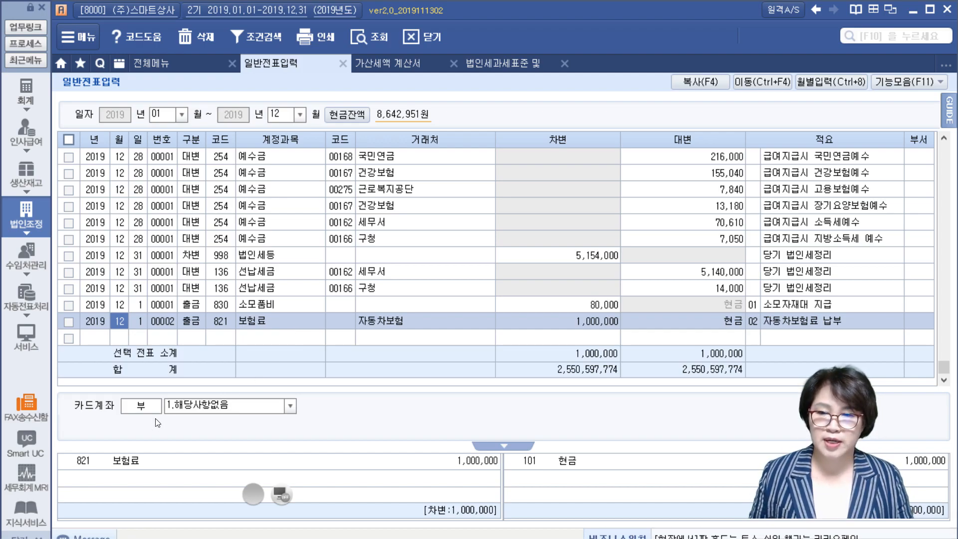
Set the insurance entry's 카드계좌 field to 3.명세서제출제외대상내역 to bring up the exclusion list.
left_click(820, 324)
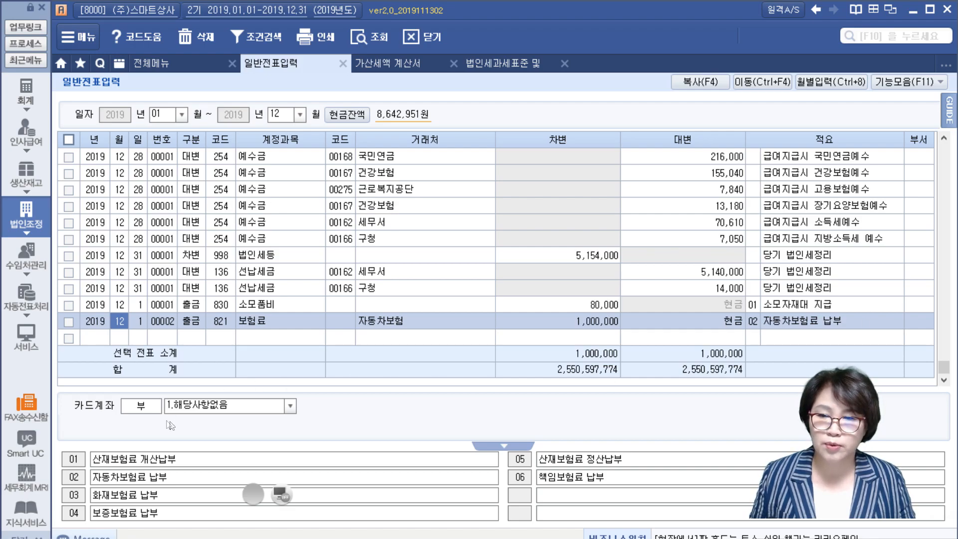
left_click(133, 410)
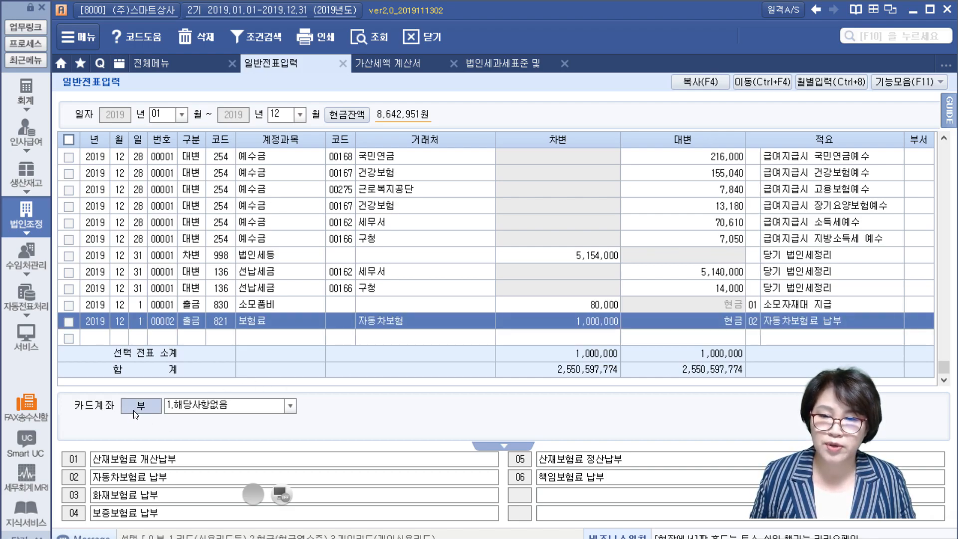
left_click(290, 406)
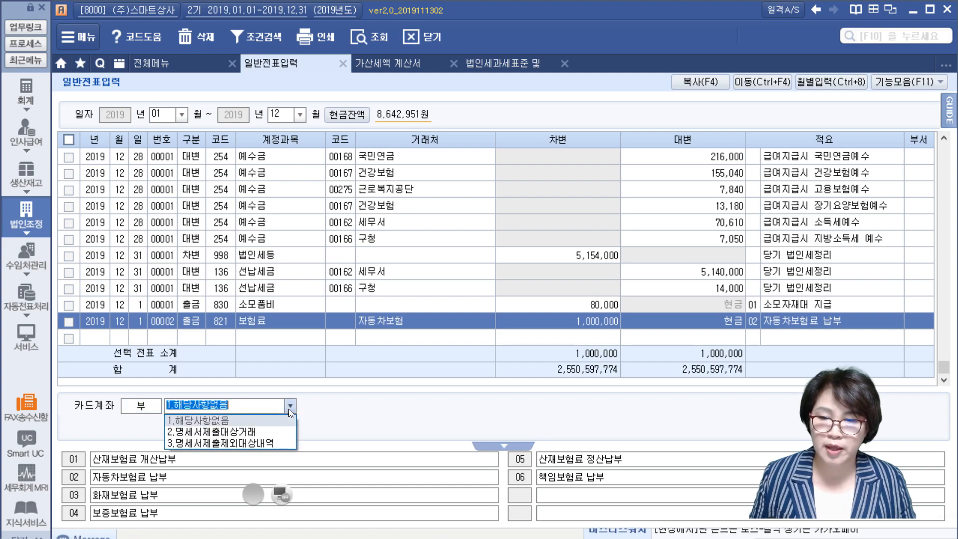
left_click(289, 442)
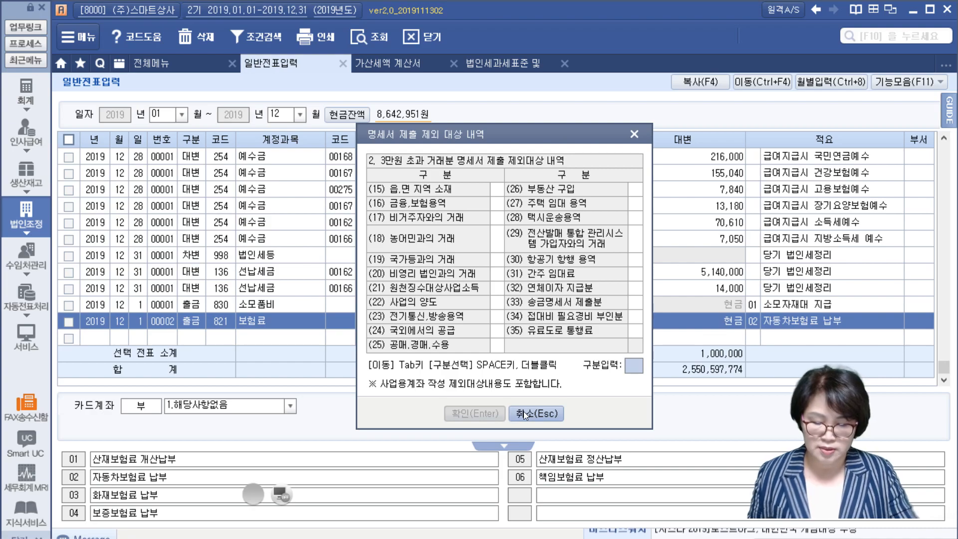
With the screen pen, mark 3만원 초과 and handwrite a 영수증수취명세서 note above the list.
left_click(281, 492)
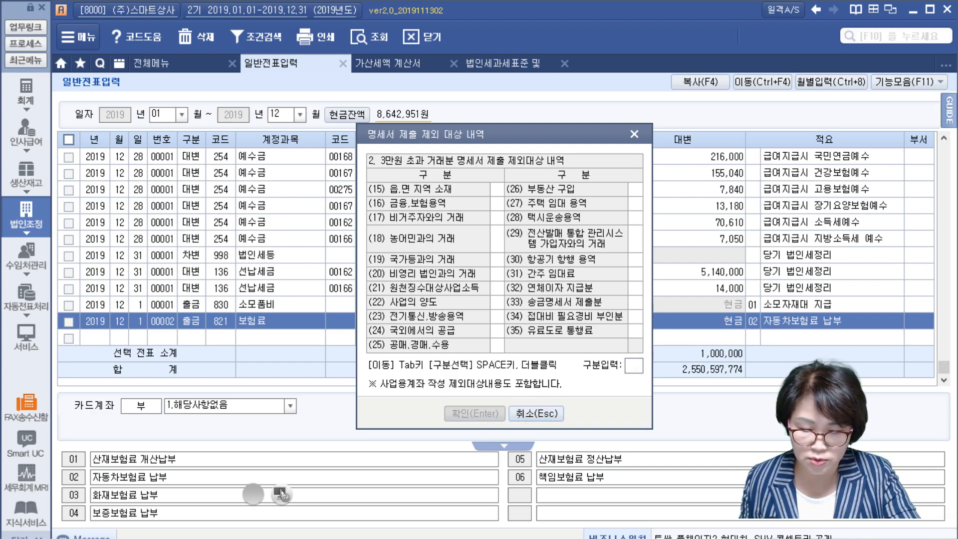
mouse_move(378, 169)
left_mouse_down()
mouse_move(593, 159)
mouse_move(394, 135)
left_mouse_up()
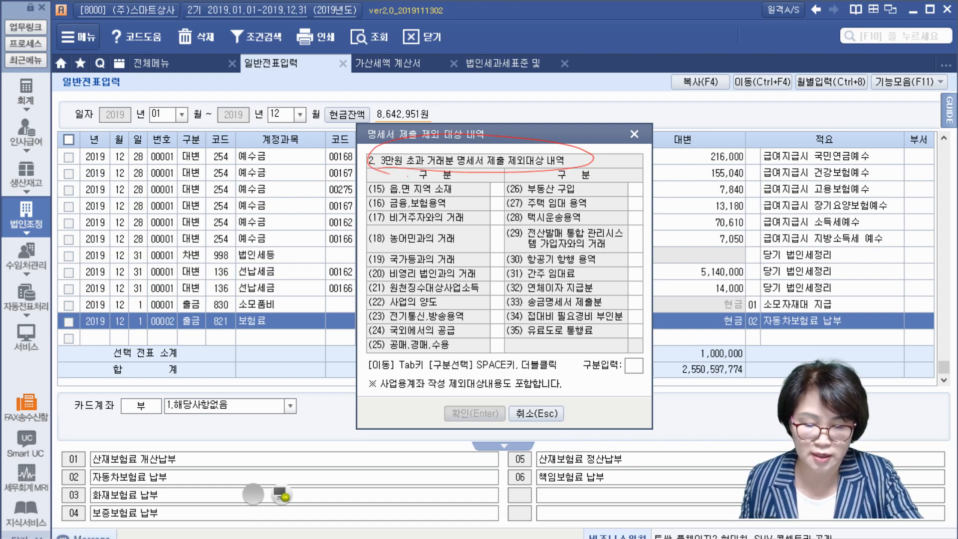
left_click_drag(467, 145, 599, 89)
mouse_move(594, 117)
left_mouse_down()
mouse_move(602, 107)
mouse_move(628, 122)
mouse_move(664, 95)
left_mouse_up()
left_click_drag(648, 107, 666, 102)
left_click_drag(674, 91, 687, 103)
left_click_drag(673, 109, 674, 129)
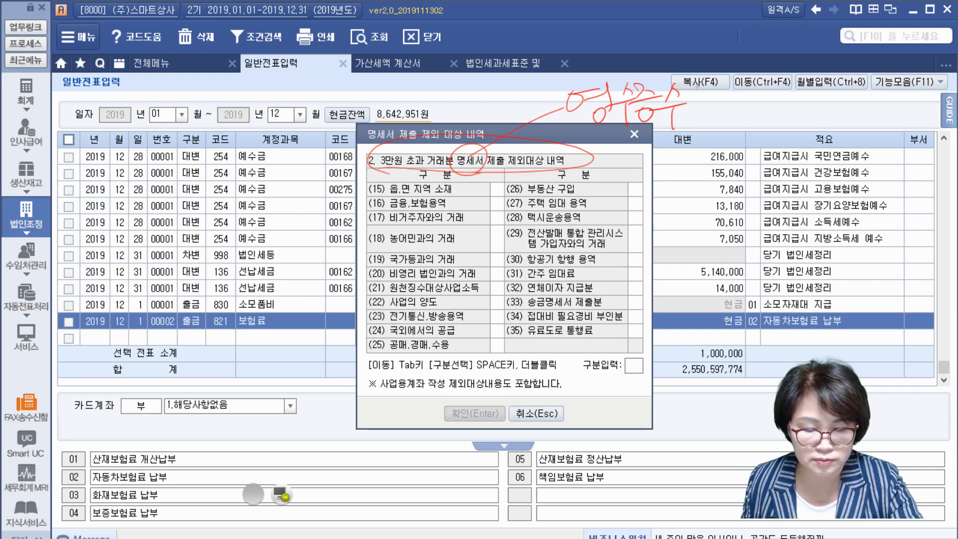
mouse_move(717, 85)
left_mouse_down()
mouse_move(719, 133)
mouse_move(763, 110)
left_mouse_up()
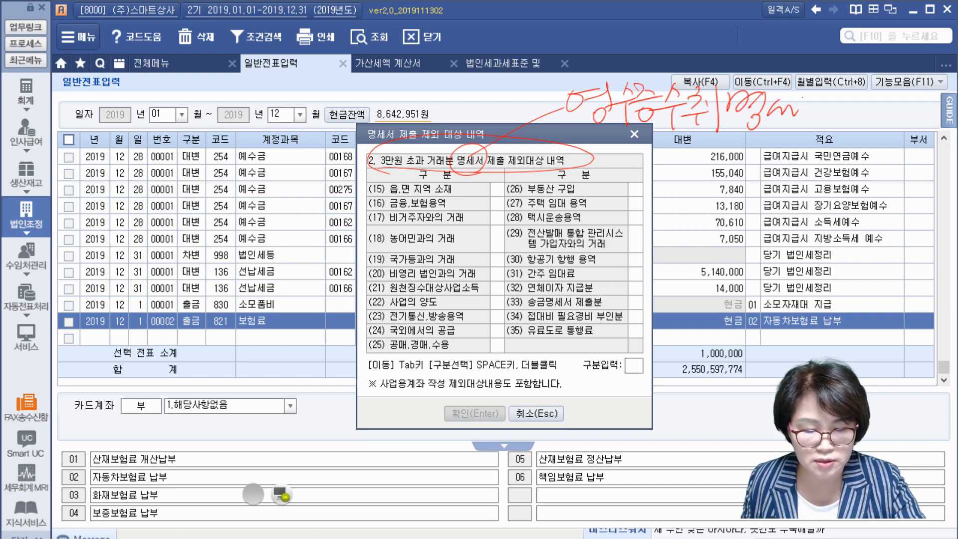
left_click_drag(768, 105, 799, 113)
mouse_move(801, 115)
left_mouse_down()
mouse_move(832, 102)
mouse_move(830, 129)
left_mouse_up()
left_click_drag(579, 133, 833, 133)
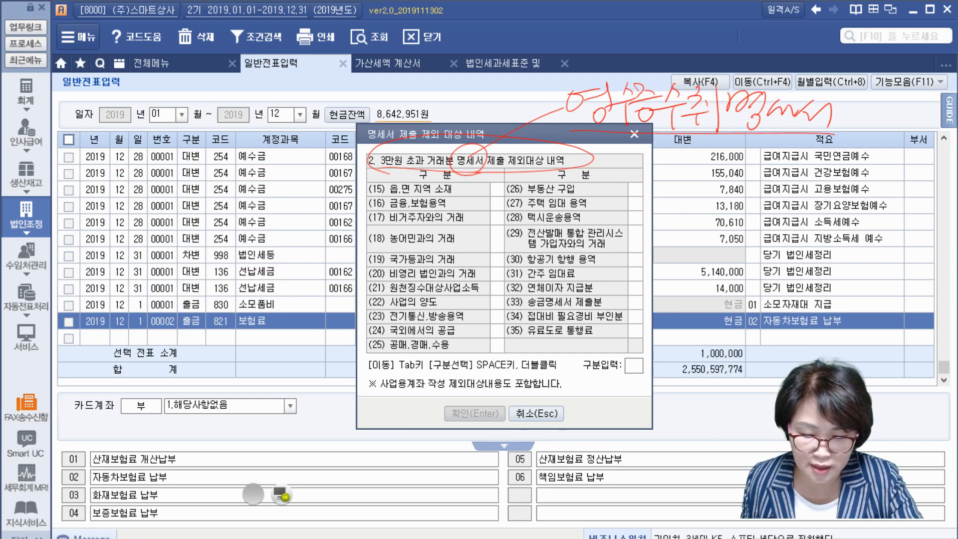
Circle 821 보험료, link it to (16) 금융.보험용역, and underline categories (19) and (20).
left_click_drag(382, 211, 446, 212)
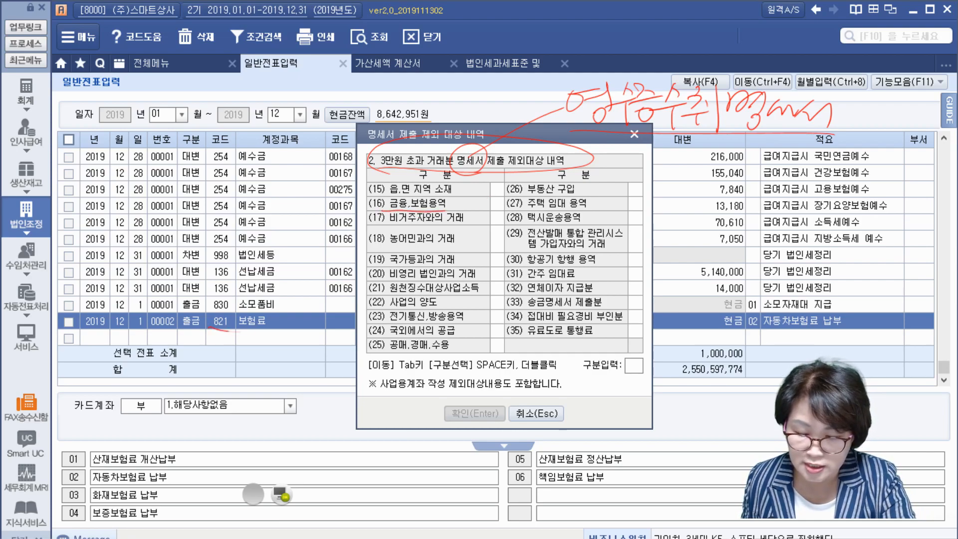
mouse_move(235, 333)
left_mouse_down()
mouse_move(220, 299)
mouse_move(242, 343)
left_mouse_up()
left_click_drag(277, 307, 362, 215)
mouse_move(446, 211)
left_mouse_down()
mouse_move(492, 211)
mouse_move(510, 198)
left_mouse_up()
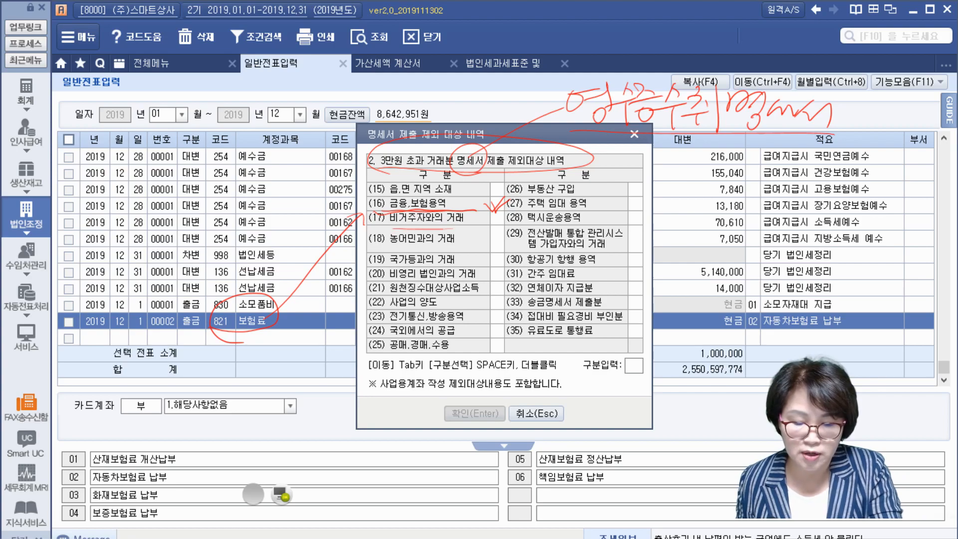
left_click_drag(388, 269, 484, 268)
left_click_drag(410, 281, 478, 281)
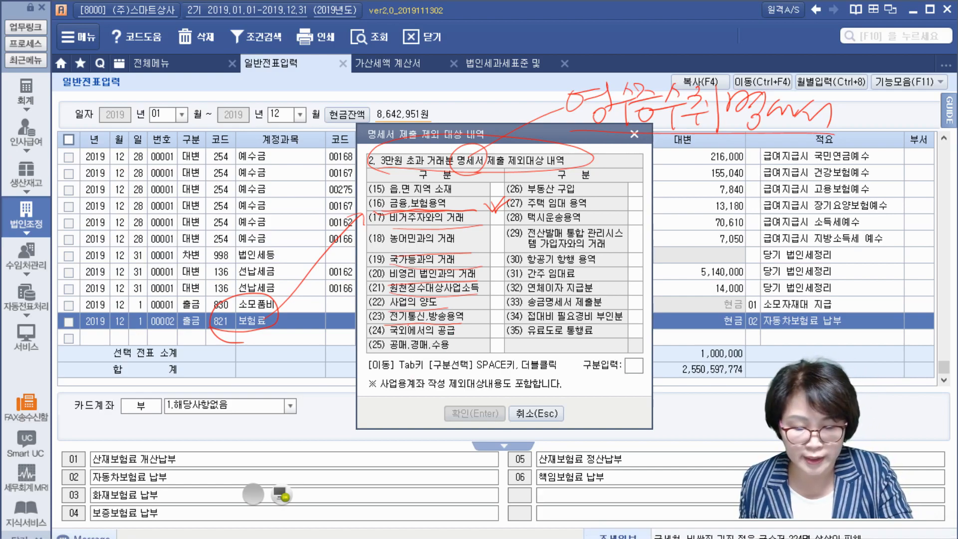
Underline (27) 주택 임대 용역, (28) 택시운송용역 and (31)–(35), then thicken the (16) tick.
left_click_drag(529, 196, 659, 198)
left_click_drag(524, 208, 663, 210)
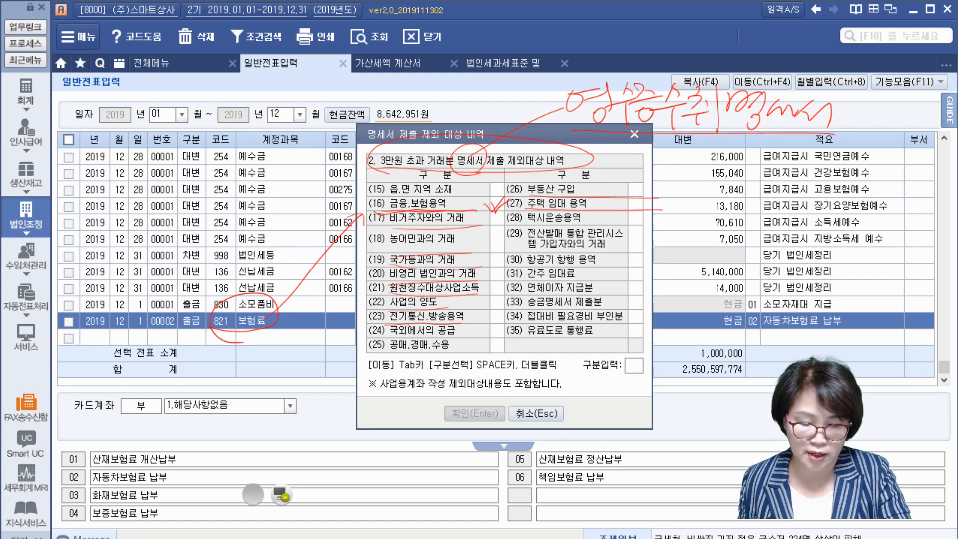
left_click_drag(571, 220, 652, 220)
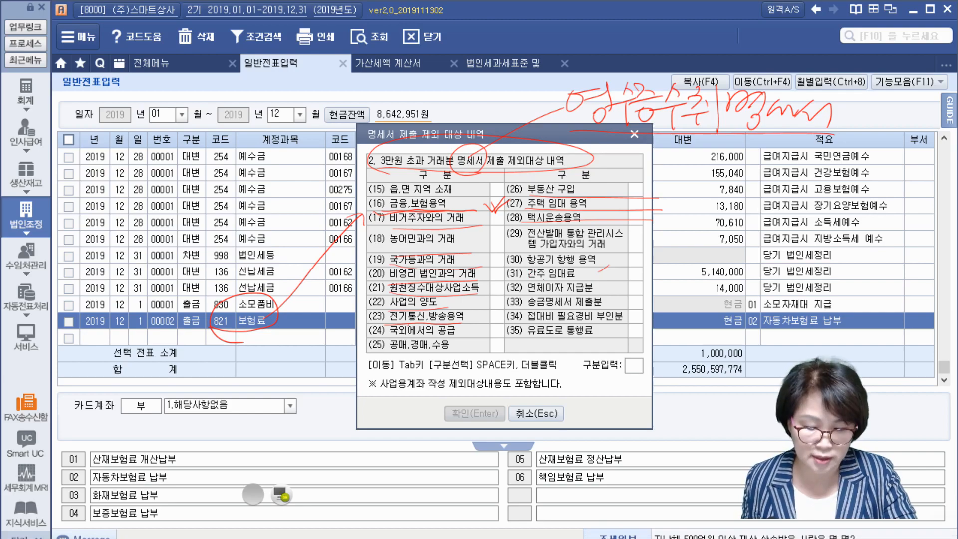
left_click_drag(530, 270, 614, 266)
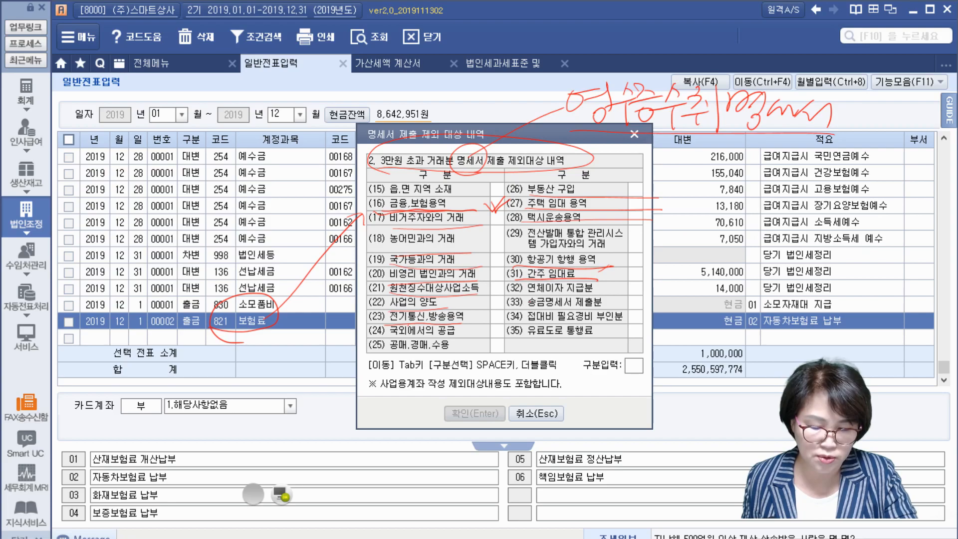
left_click_drag(517, 293, 602, 292)
left_click_drag(521, 309, 605, 307)
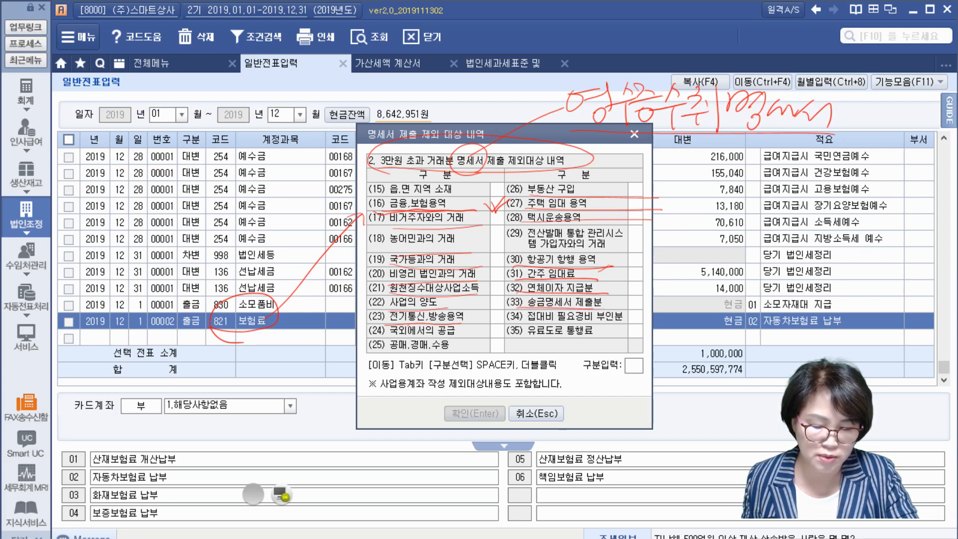
left_click_drag(528, 326, 642, 324)
left_click_drag(525, 344, 618, 342)
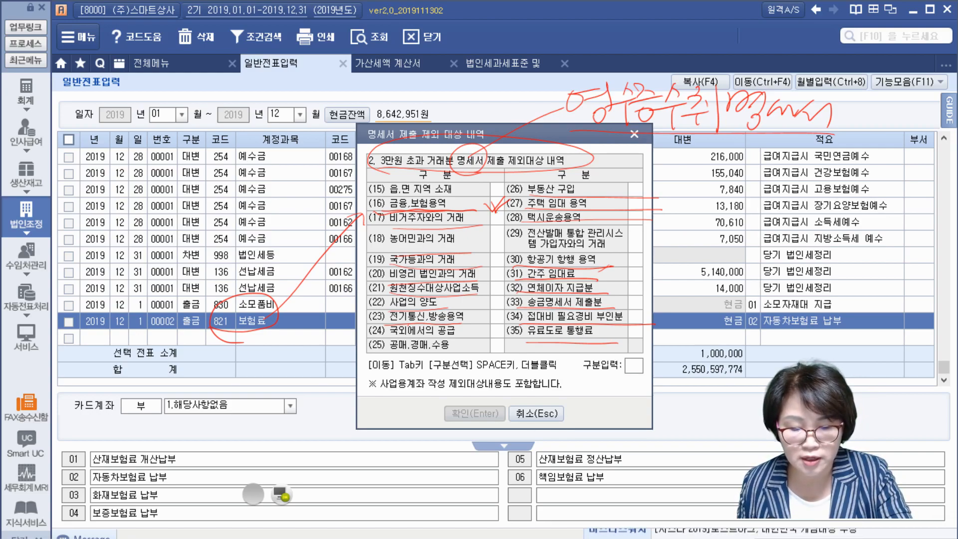
left_click_drag(487, 204, 508, 199)
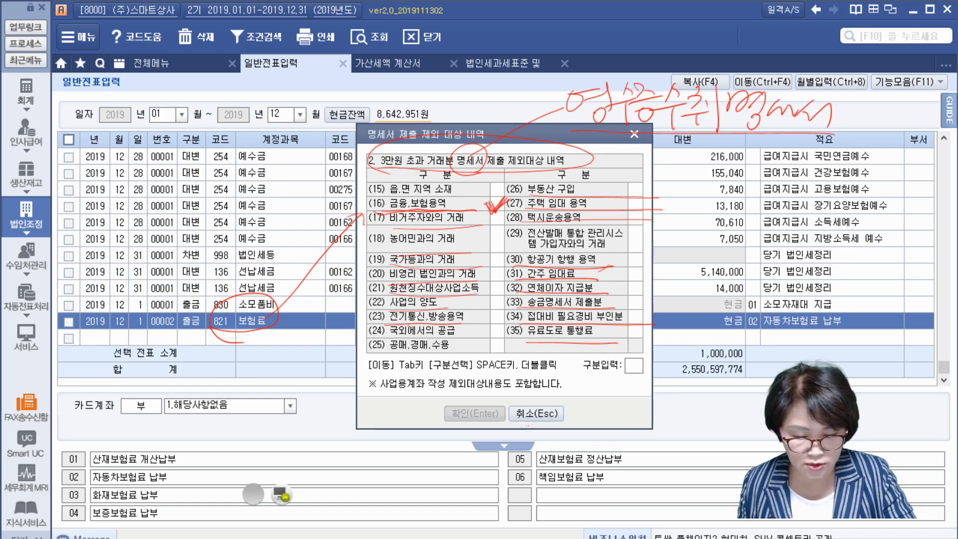
Clear the pen marks and assign exclusion category (16) 금융,보험용역 to the insurance voucher.
left_click(279, 486)
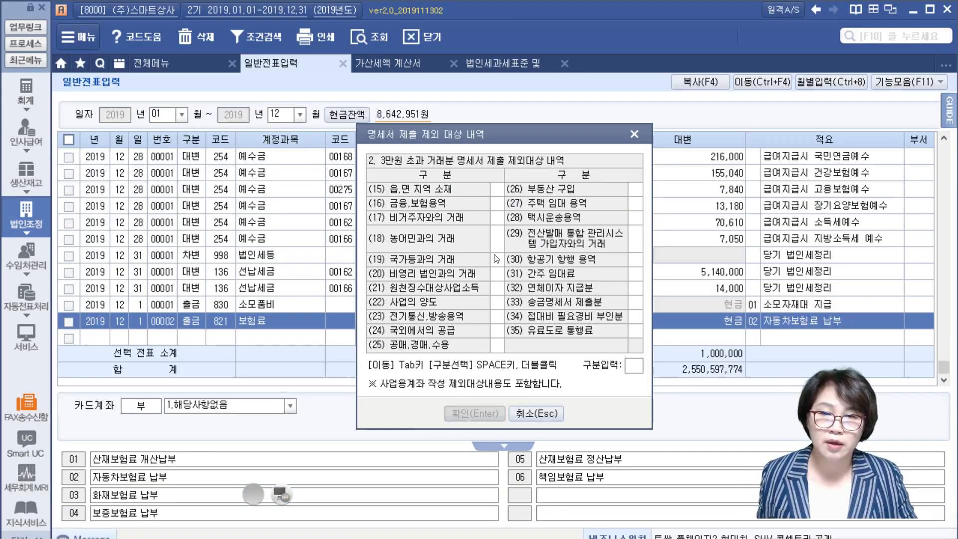
double_click(500, 203)
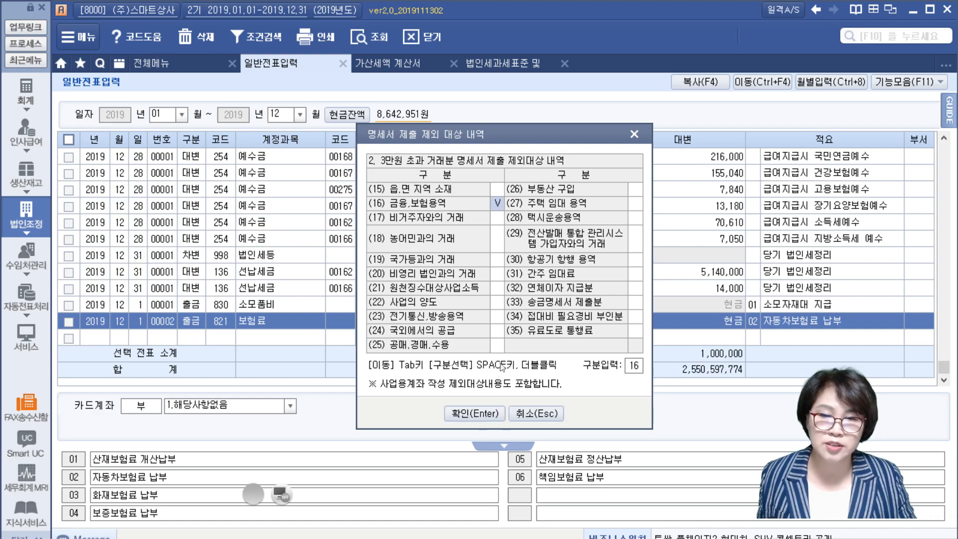
left_click(469, 413)
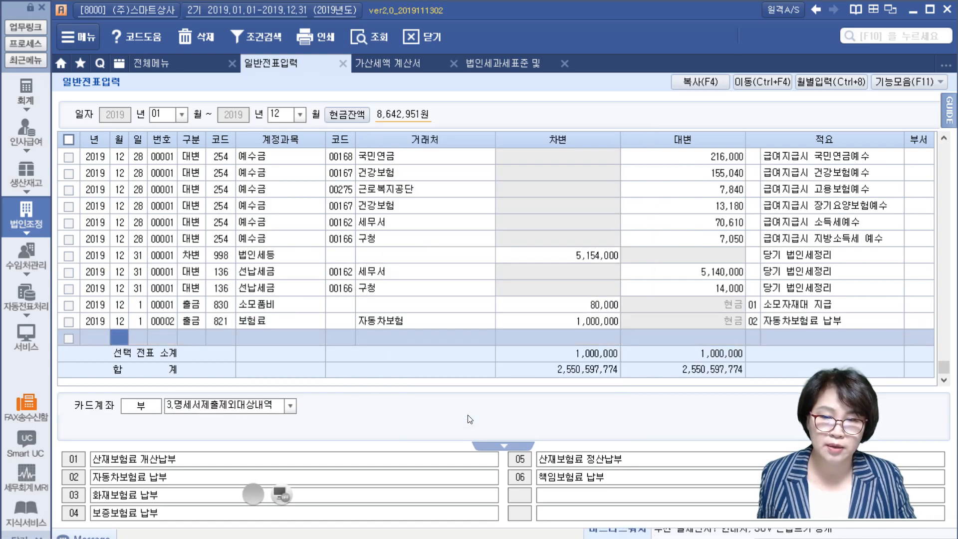
left_click(154, 64)
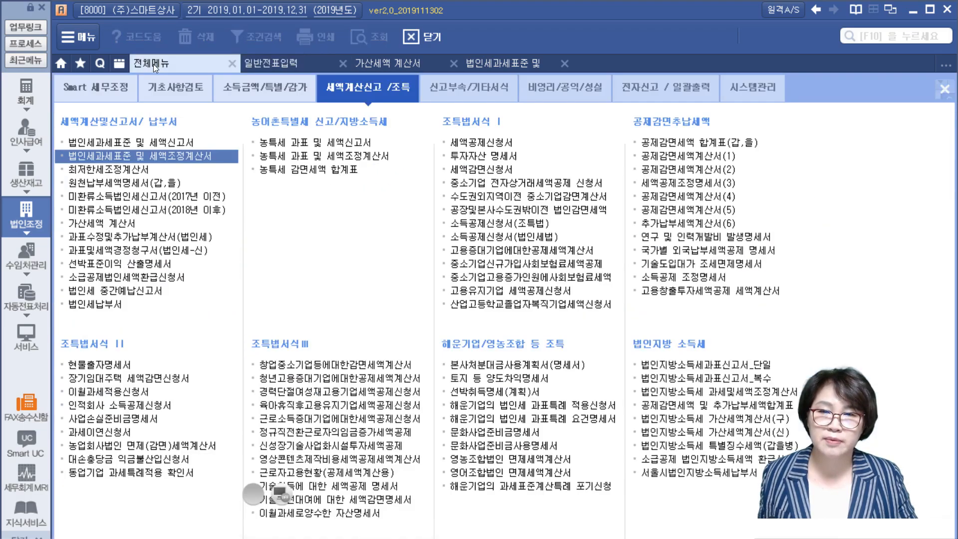
Load vouchers into the 영수증수취명세서, keep code 16 on the 자동차보험 row, and view the summary.
left_click(44, 95)
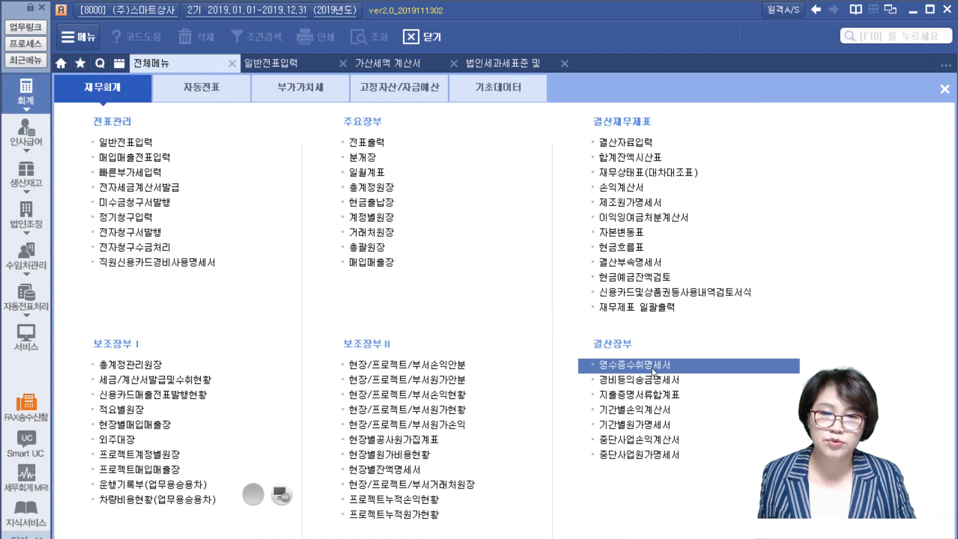
left_click(652, 367)
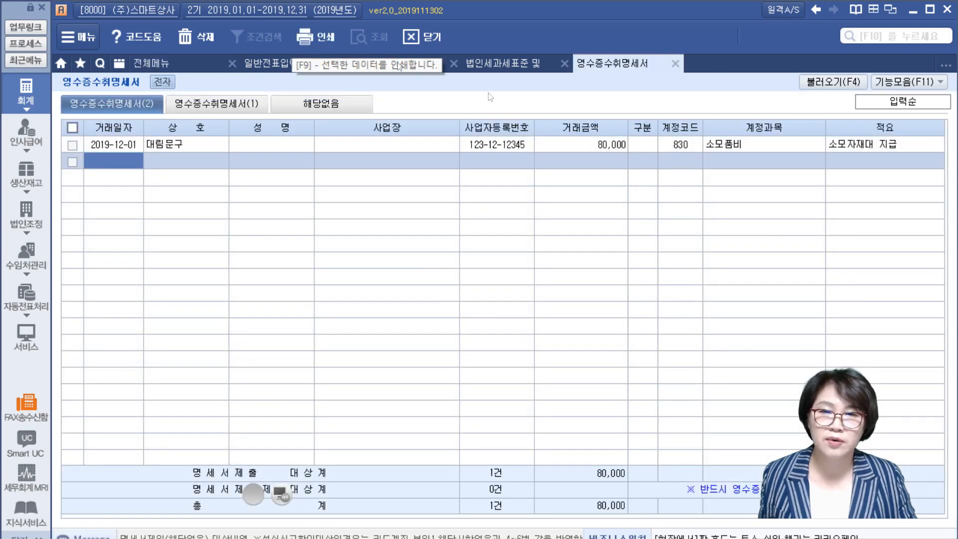
left_click(833, 82)
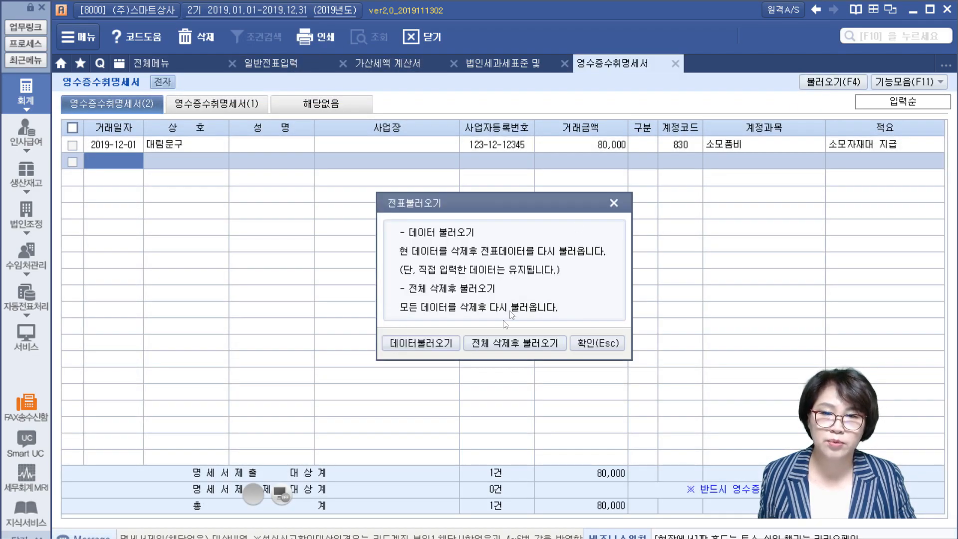
left_click(475, 344)
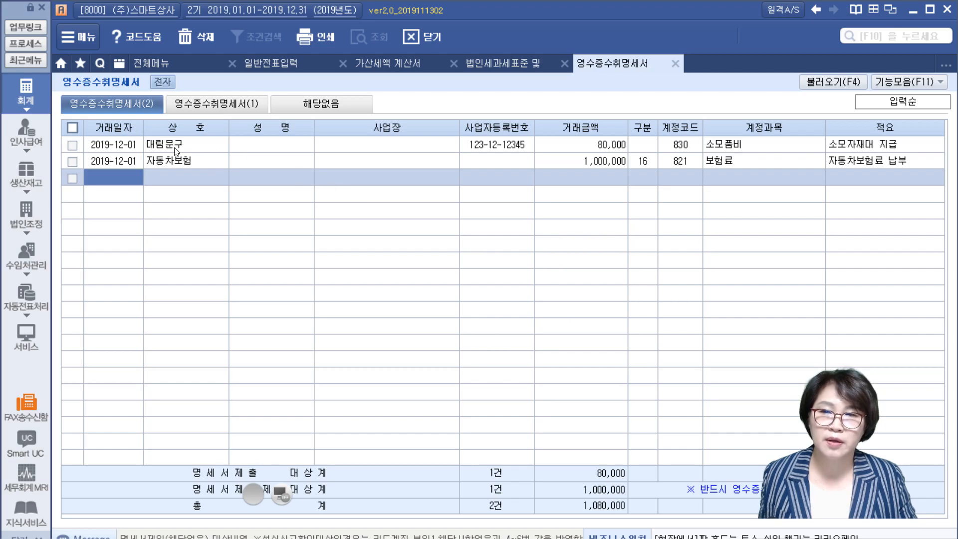
left_click(174, 162)
left_click(643, 163)
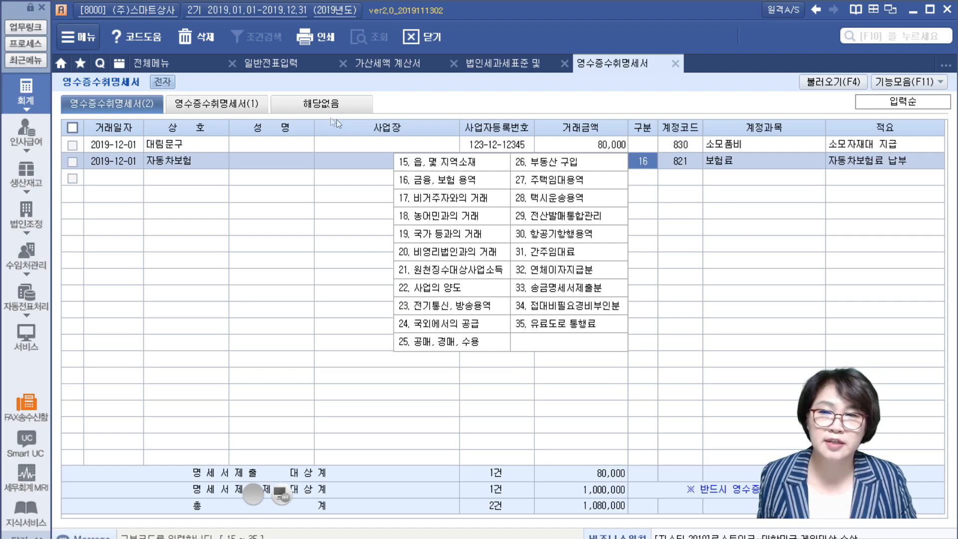
key("Return")
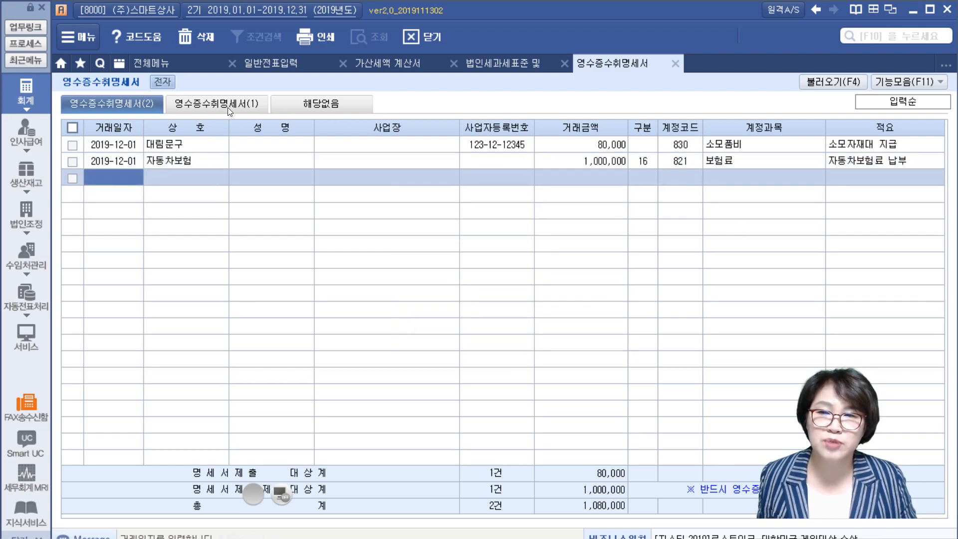
left_click(227, 107)
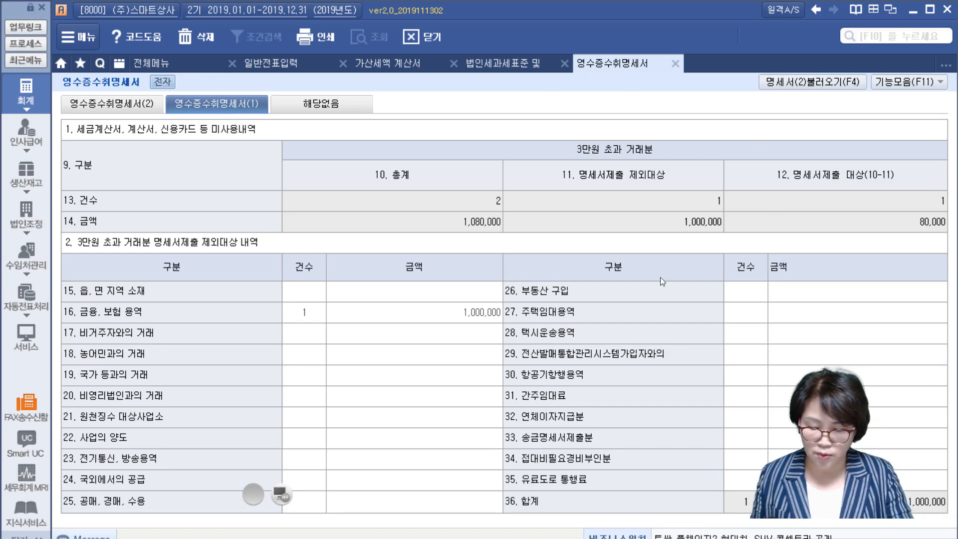
Circle the excluded 1,000,000 and reportable 80,000 totals and handwrite a penalty note by column 12.
mouse_move(689, 248)
left_mouse_down()
mouse_move(583, 175)
mouse_move(704, 240)
left_mouse_up()
mouse_move(818, 232)
left_mouse_down()
mouse_move(951, 197)
mouse_move(795, 197)
mouse_move(795, 243)
mouse_move(758, 258)
left_mouse_up()
mouse_move(773, 215)
left_mouse_down()
mouse_move(770, 261)
mouse_move(787, 240)
left_mouse_up()
left_click_drag(802, 221, 782, 248)
mouse_move(792, 235)
left_mouse_down()
mouse_move(801, 244)
mouse_move(816, 232)
left_mouse_up()
mouse_move(798, 244)
left_mouse_down()
mouse_move(807, 253)
mouse_move(849, 244)
mouse_move(866, 226)
left_mouse_up()
left_click_drag(859, 229, 879, 241)
left_click_drag(756, 192, 921, 194)
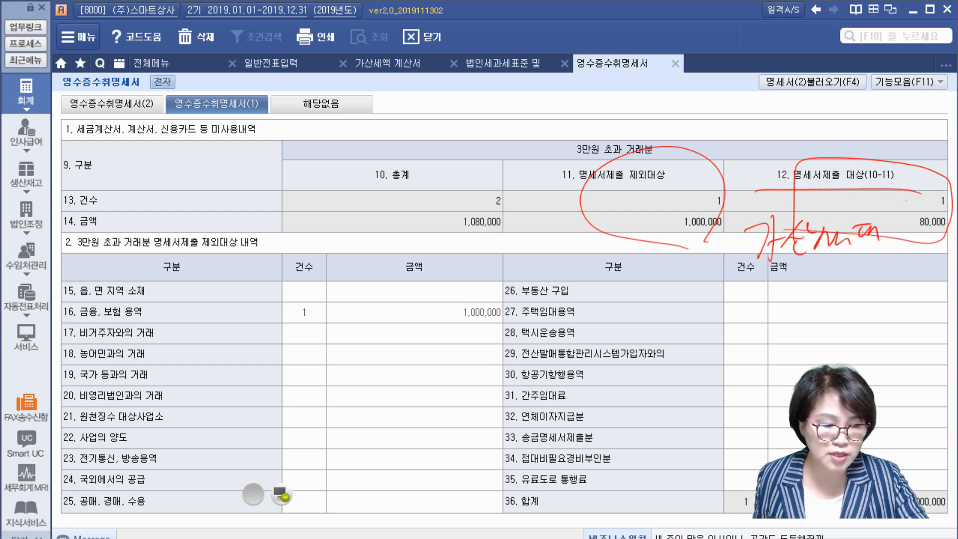
left_click_drag(893, 240, 909, 237)
left_click_drag(901, 242, 900, 242)
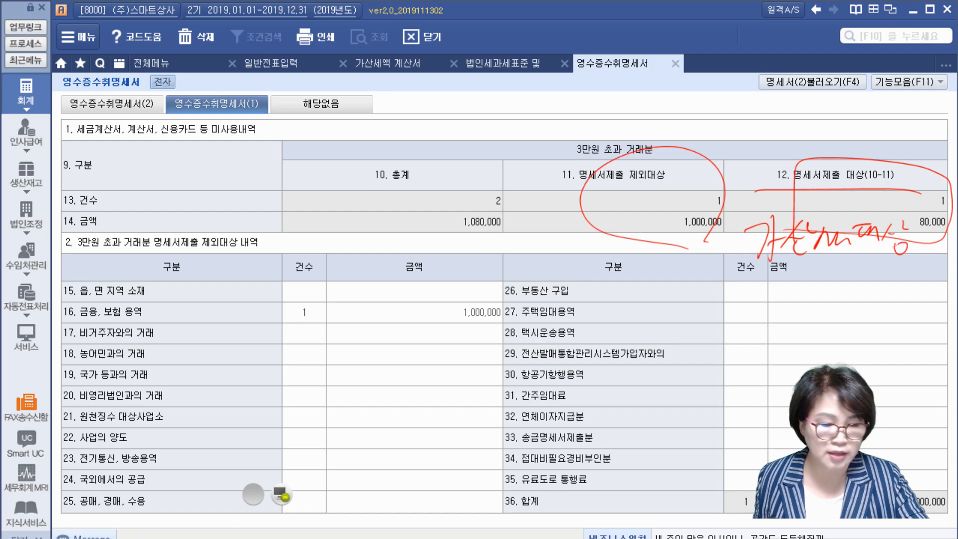
Underline the row 14 amounts and row 16's 1,000,000, then clear the pen marks.
left_click_drag(509, 245, 717, 242)
left_click_drag(349, 327, 510, 325)
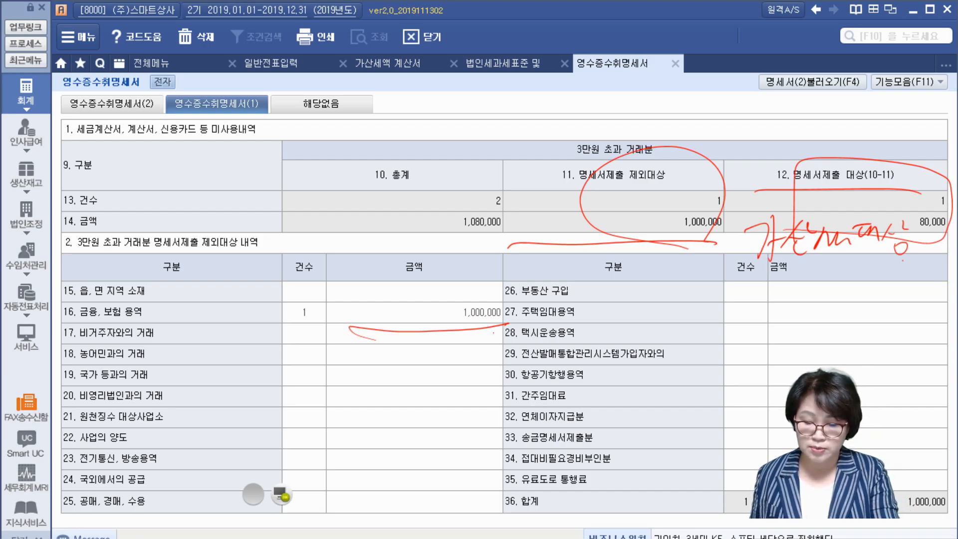
left_click(282, 495)
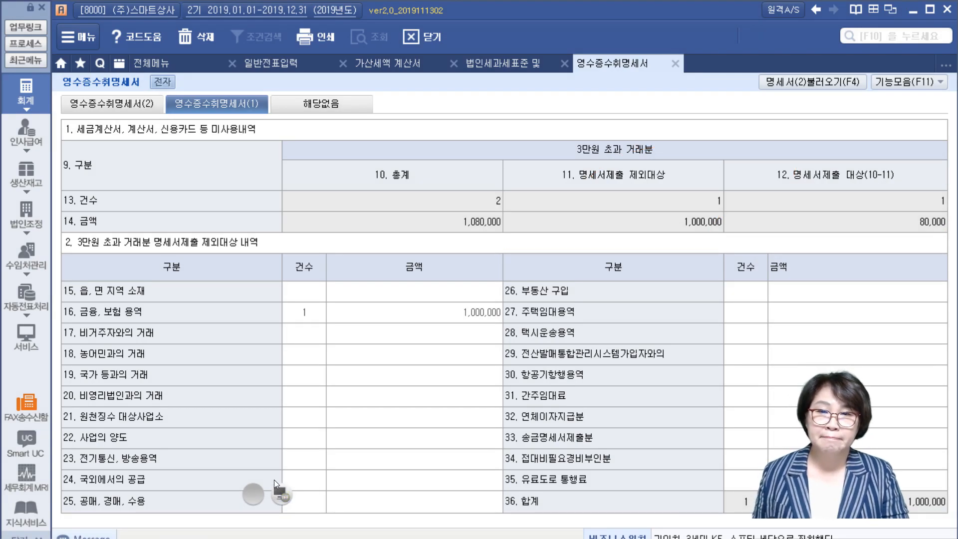
left_click(134, 63)
Enter a 12/1 line for 824 운반비 to 개별용달, 200,000, with memo 01 운반비 지급.
left_click(265, 70)
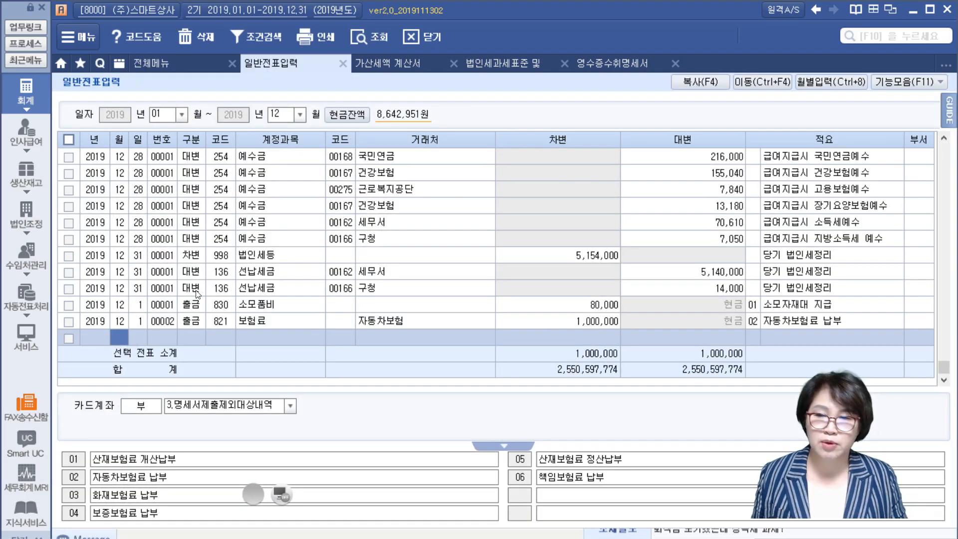
key("Return")
key("Return")
type("1")
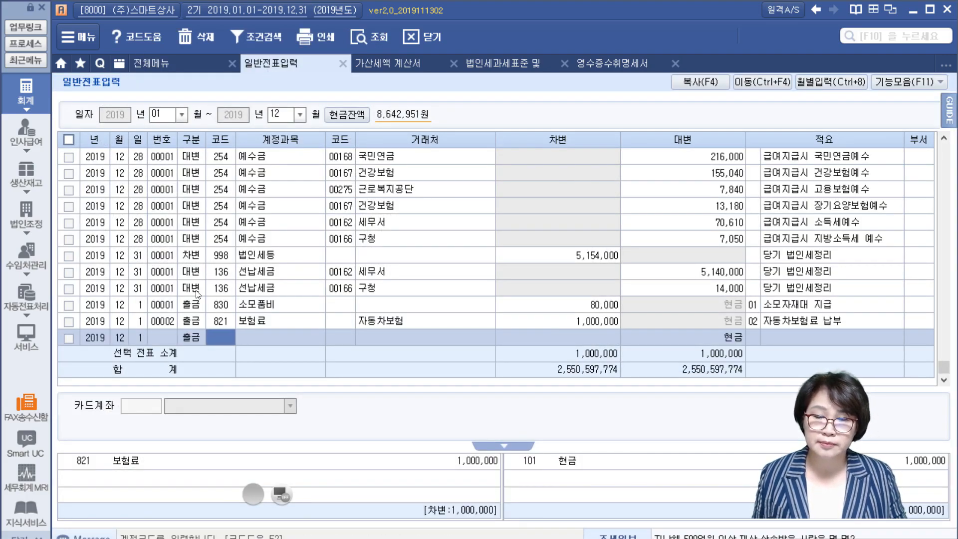
type("824")
key("Return")
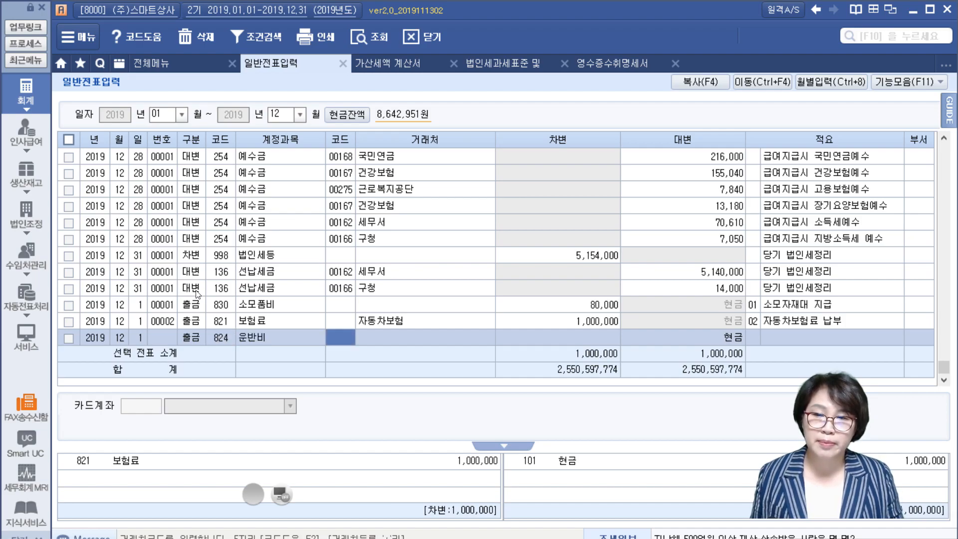
key("Return")
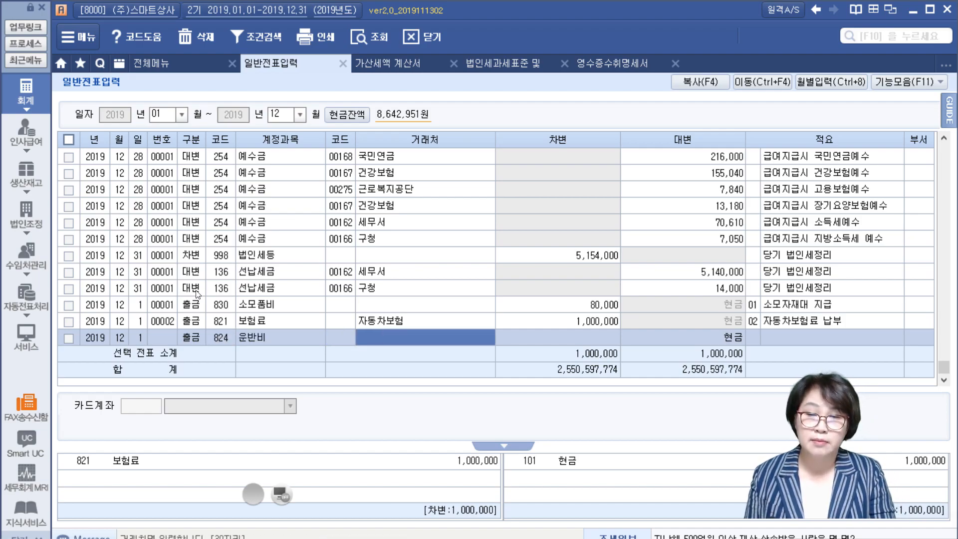
type("개별용")
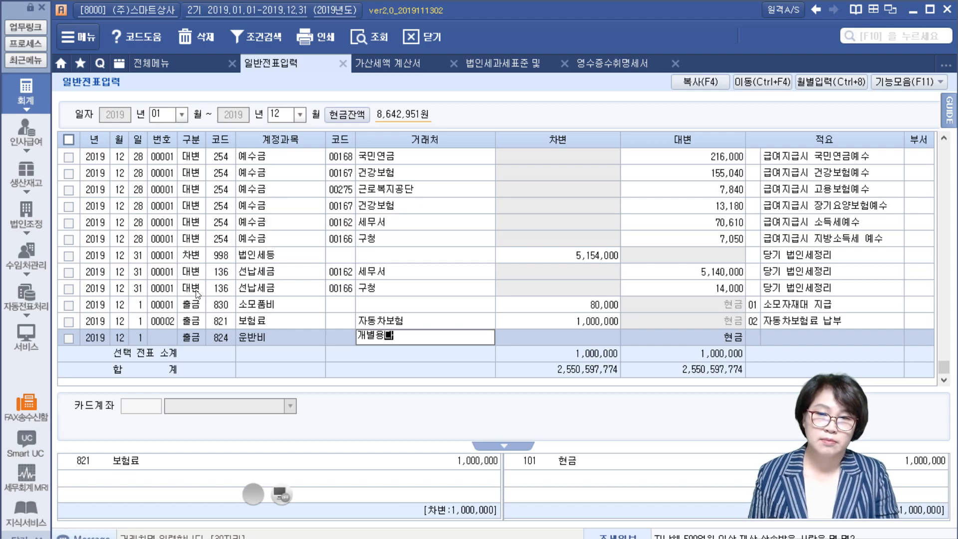
type("달")
key("Return")
type("400000")
key("Return")
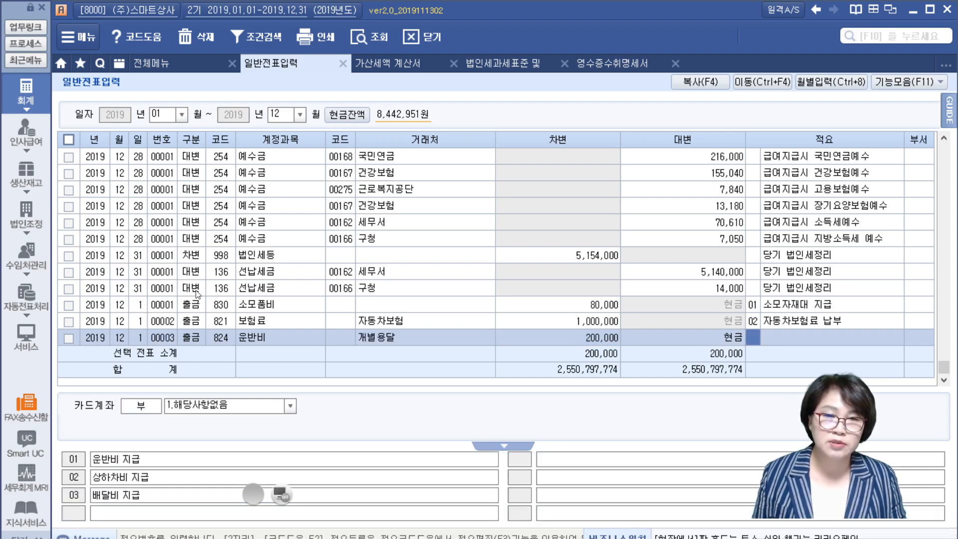
type("1")
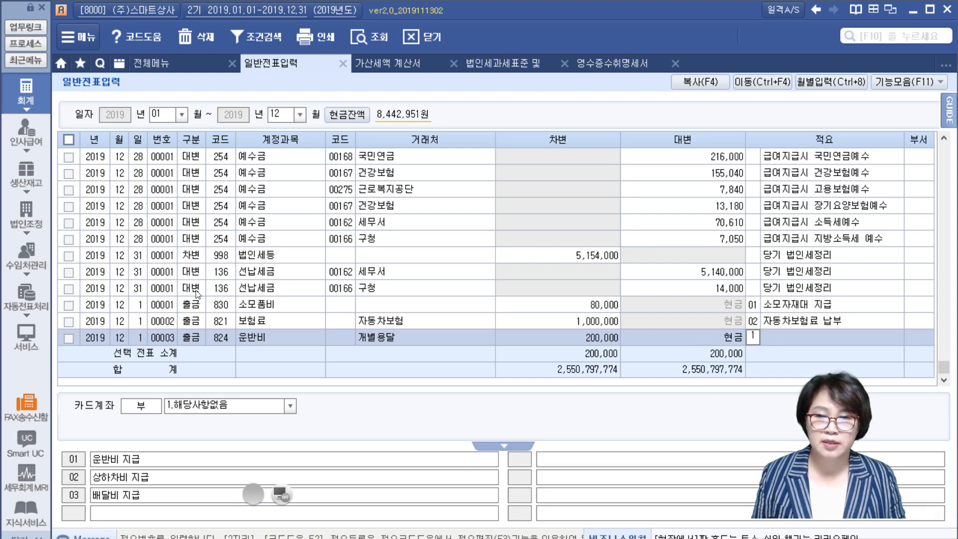
key("Return")
Change the freight line's entry type to 3 (debit) and commit it.
key("Left")
key("Left")
key("Left")
key("Left")
key("Left")
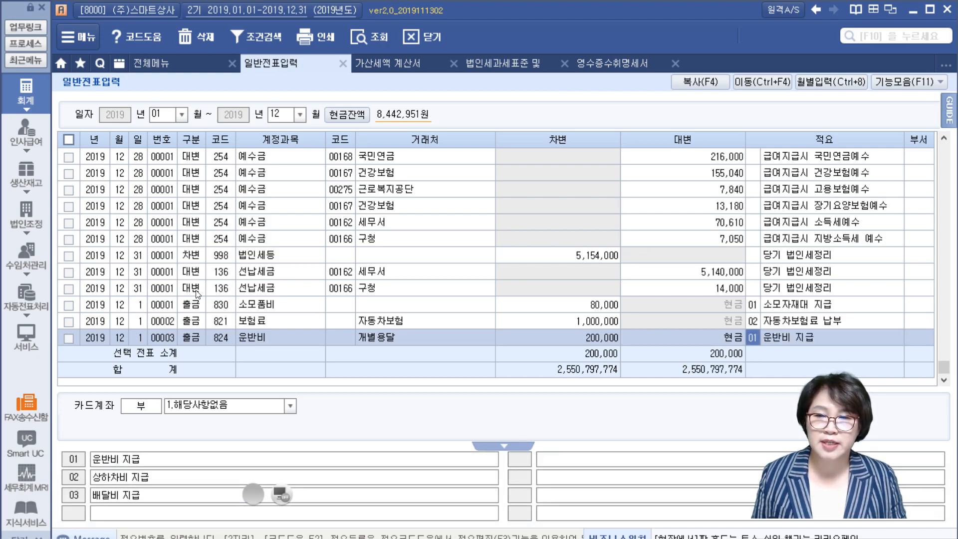
key("Left")
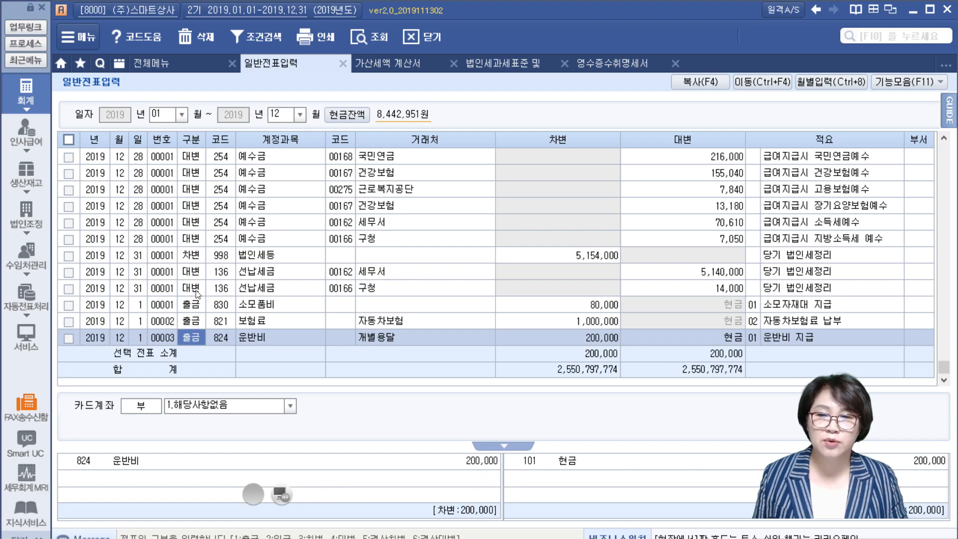
type("3")
key("Return")
key("Return")
key("Return")
key("Return")
key("Return")
key("Return")
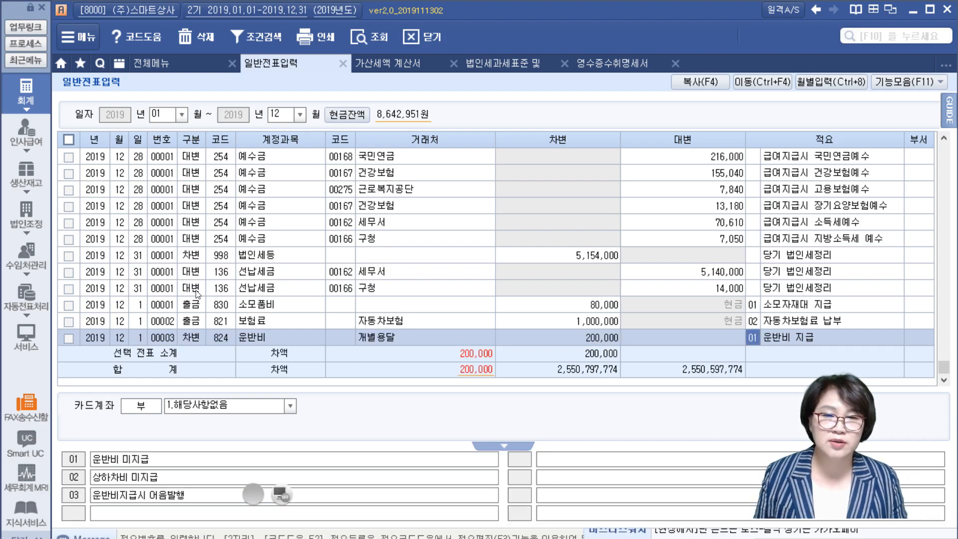
key("Return")
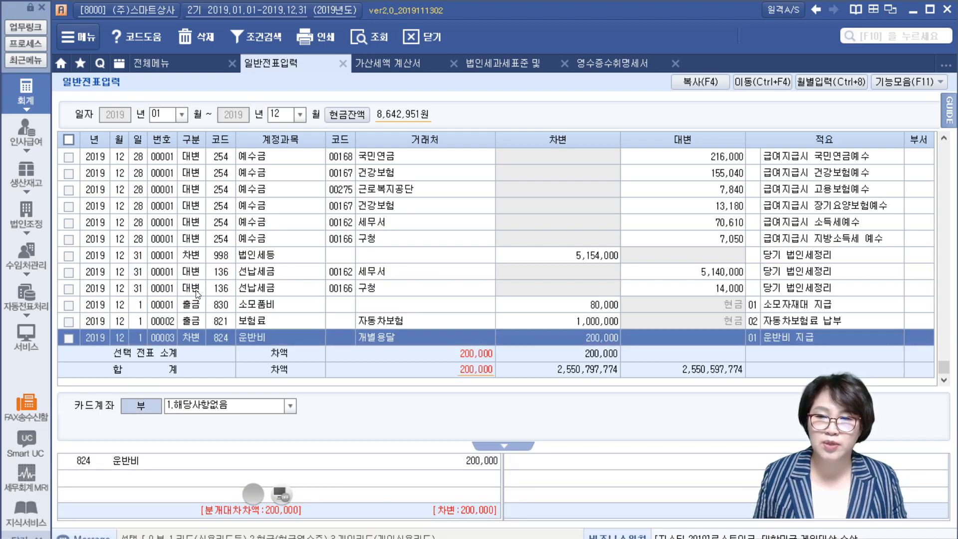
key("Return")
key("Return")
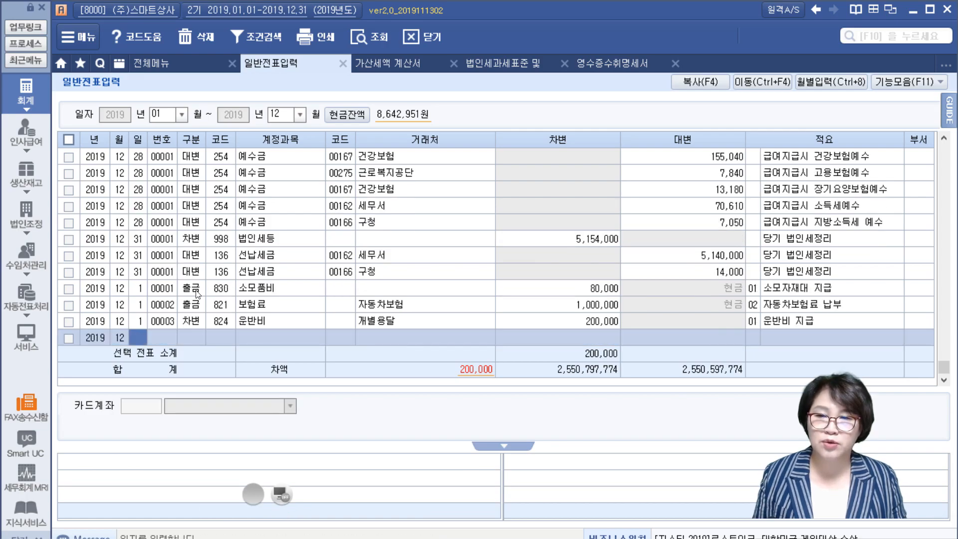
Add the credit line: 103 보통예금, 거래처 98000 기업은행, 200,000.
key("Return")
type("4")
key("Return")
type("103")
key("Return")
type("98000")
key("Return")
type("200,000")
key("Return")
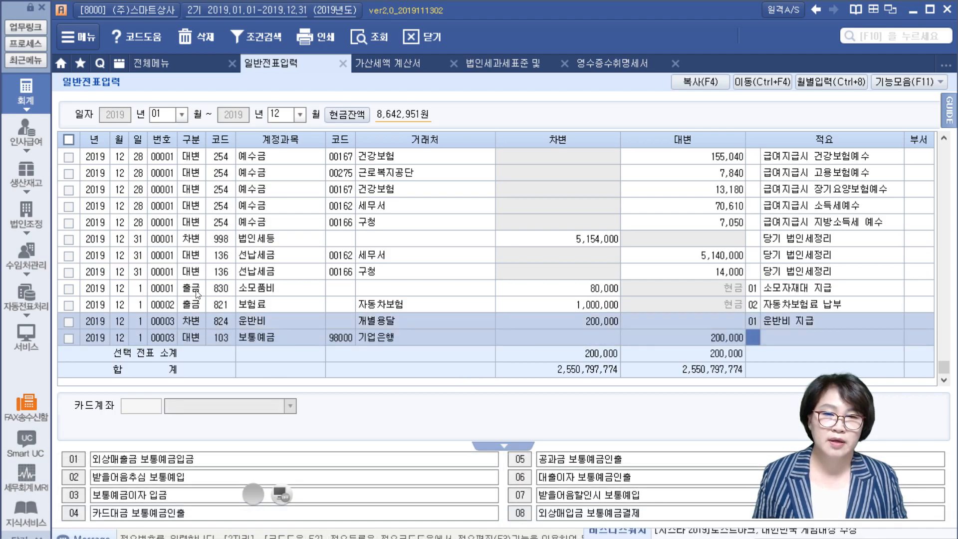
key("Return")
key("Return")
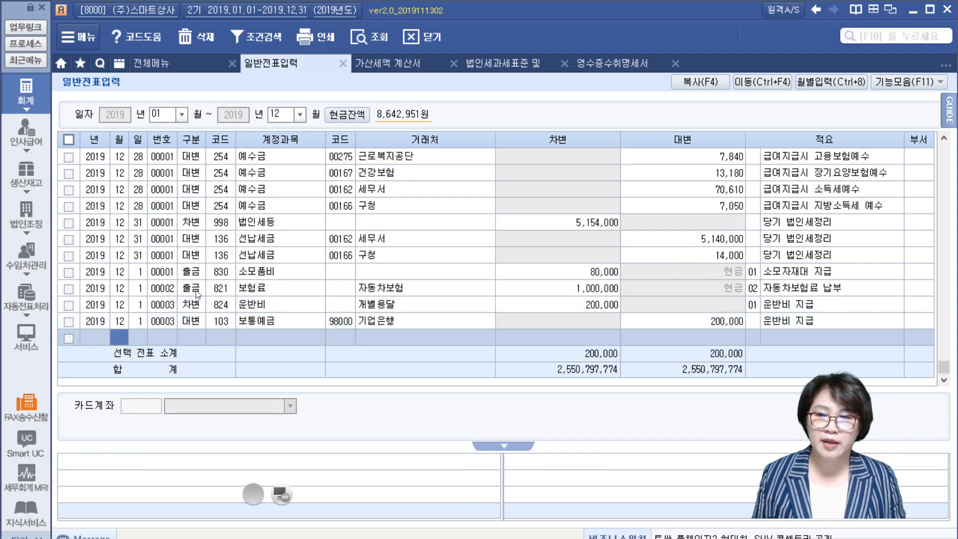
key("Up")
key("Up")
key("Return")
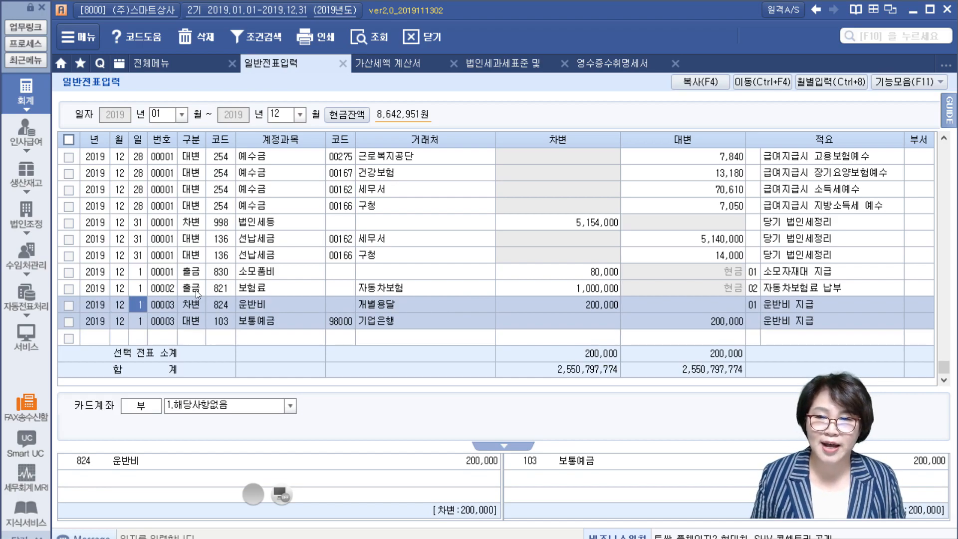
Set the freight line to 3.명세서제출제외대상내역 with reason (33) 송금명세서 제출분.
key("Return")
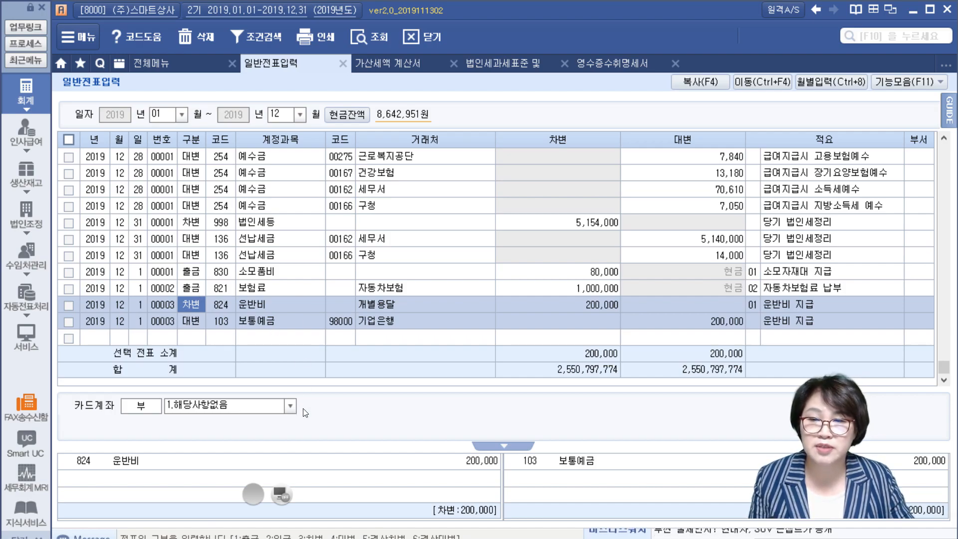
left_click(290, 406)
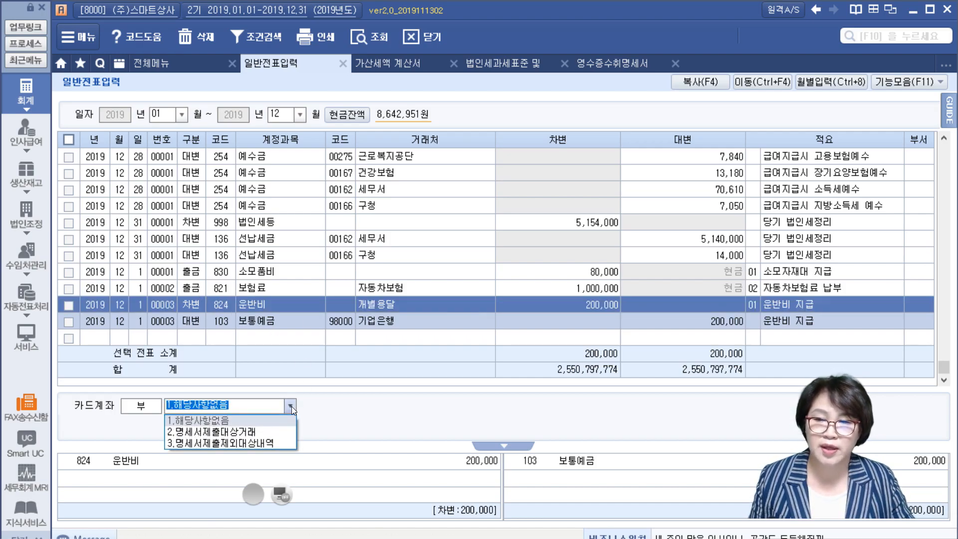
left_click(180, 443)
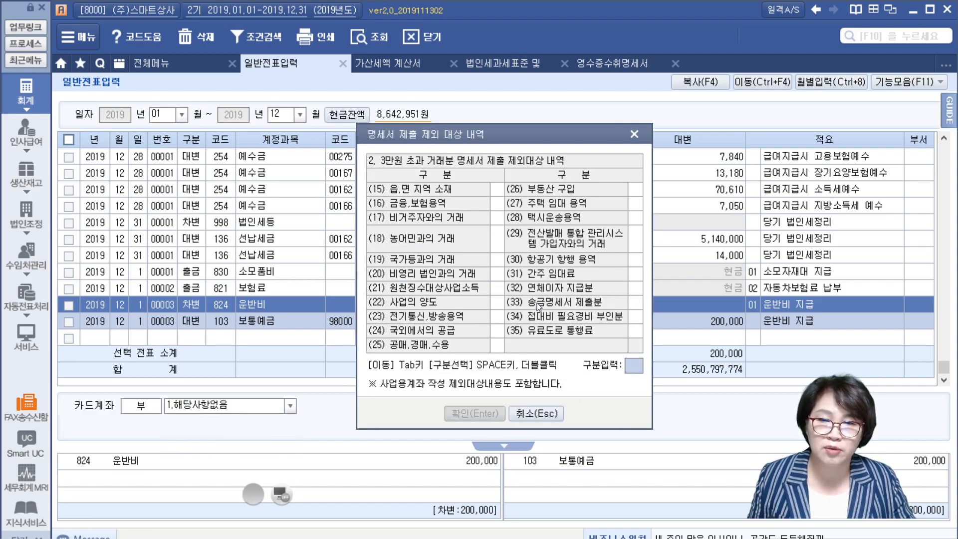
double_click(634, 307)
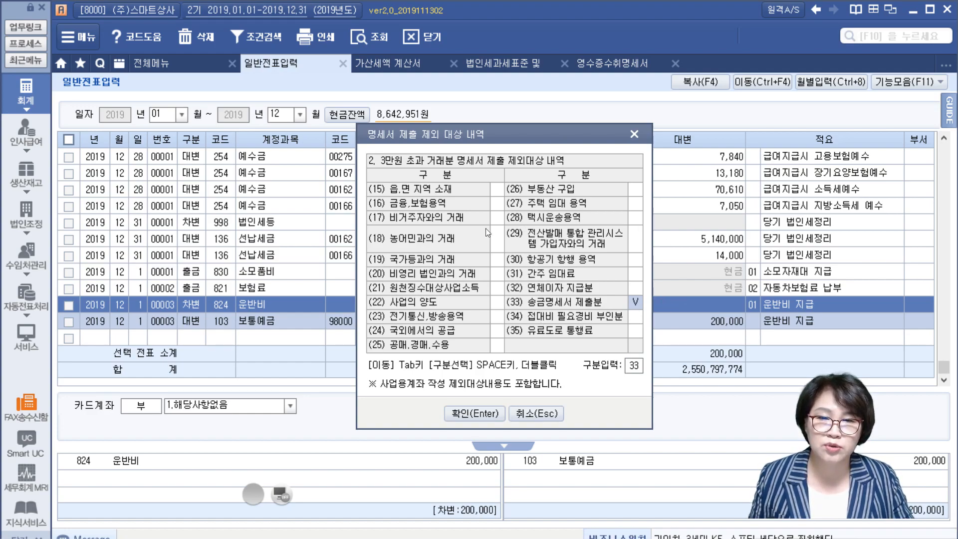
left_click(464, 412)
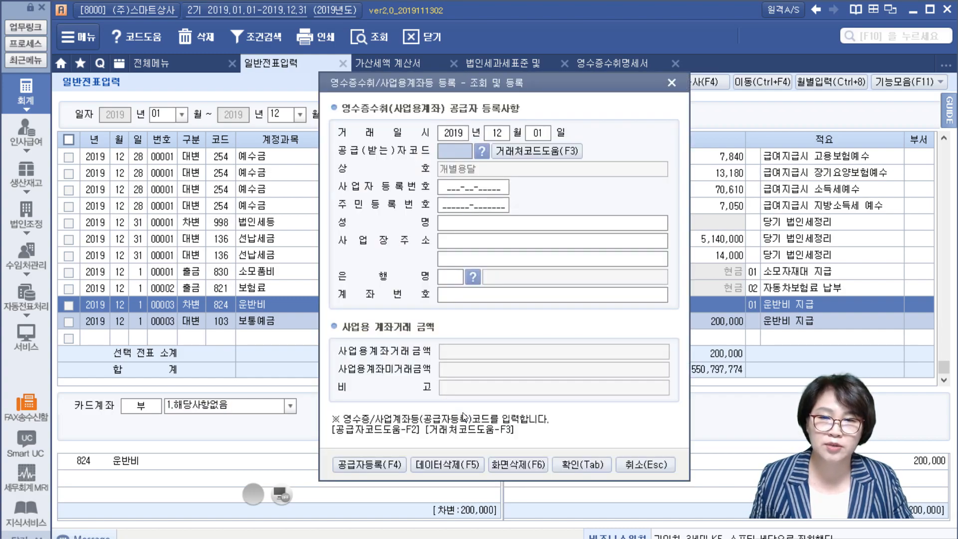
Register 개별용달 as a new supplier with its business number, owner's name and address.
left_click_drag(552, 77, 718, 64)
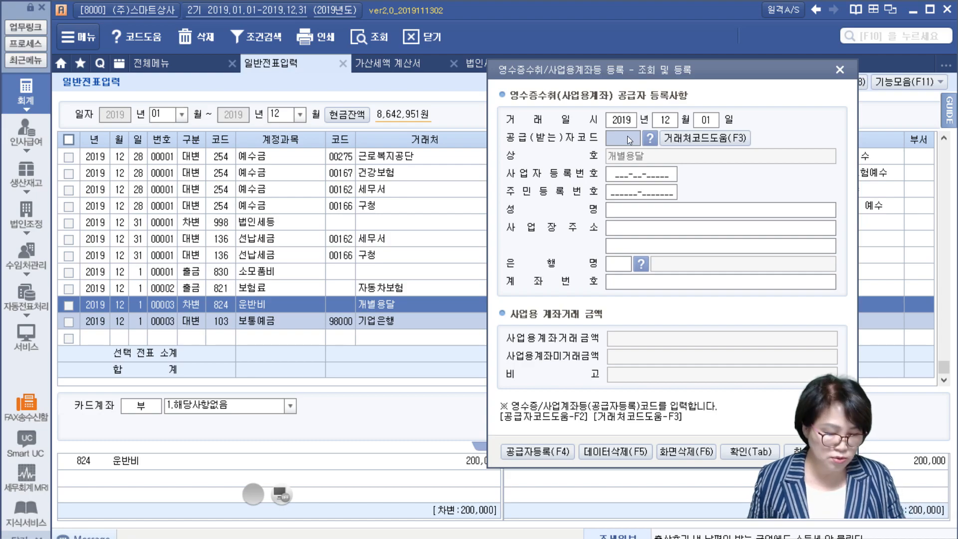
key("Return")
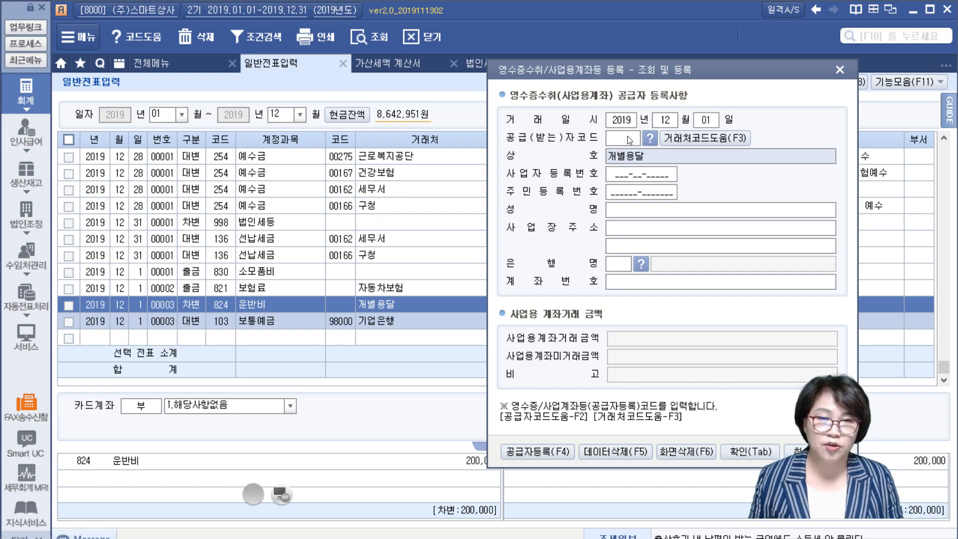
key("Return")
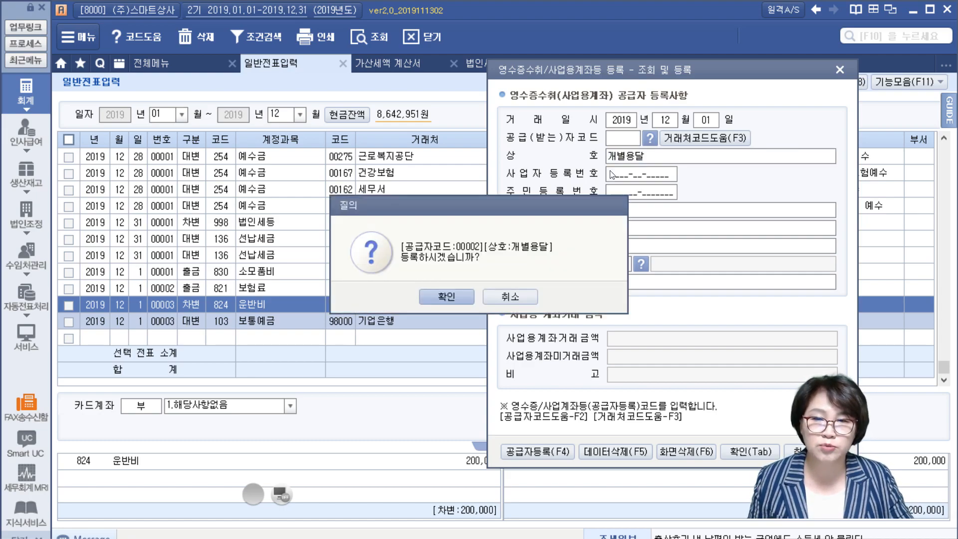
left_click(437, 298)
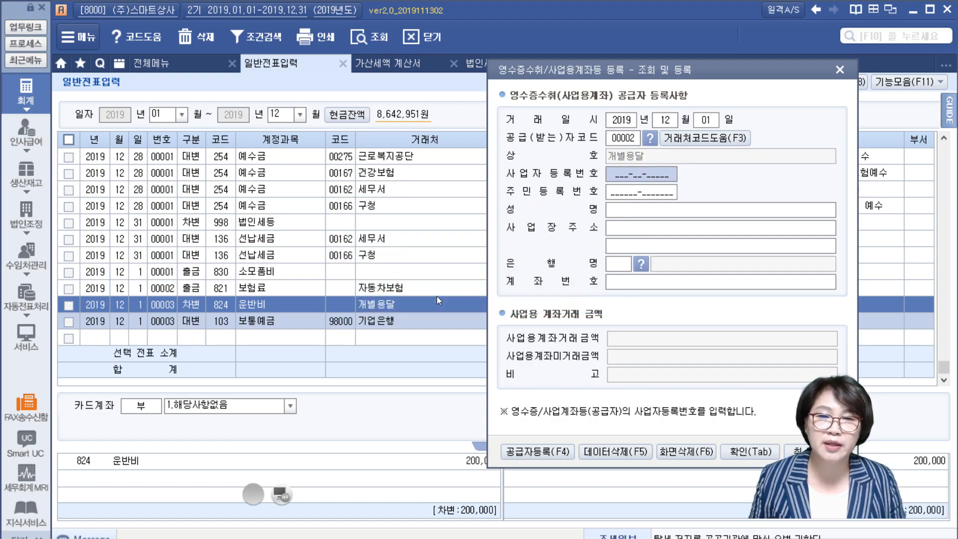
type("111-11-1111")
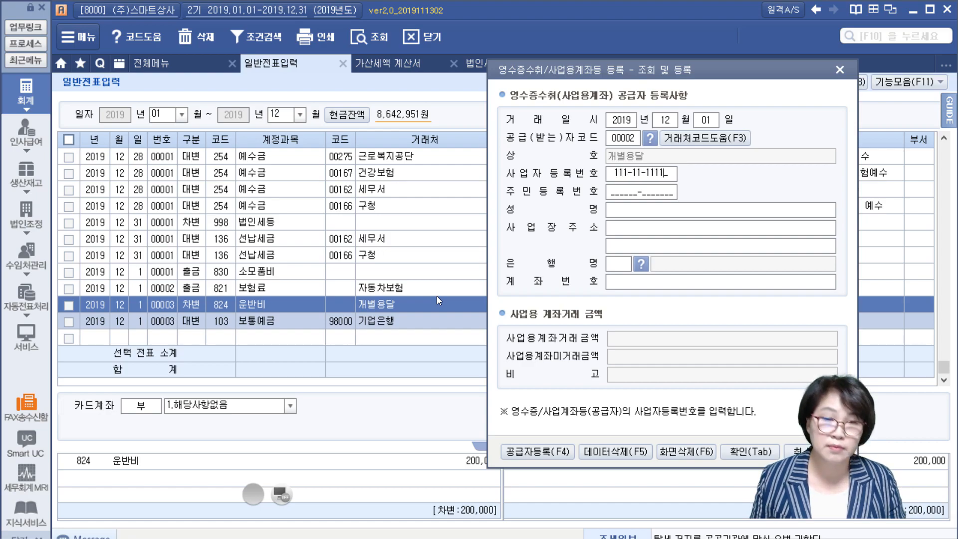
type("9")
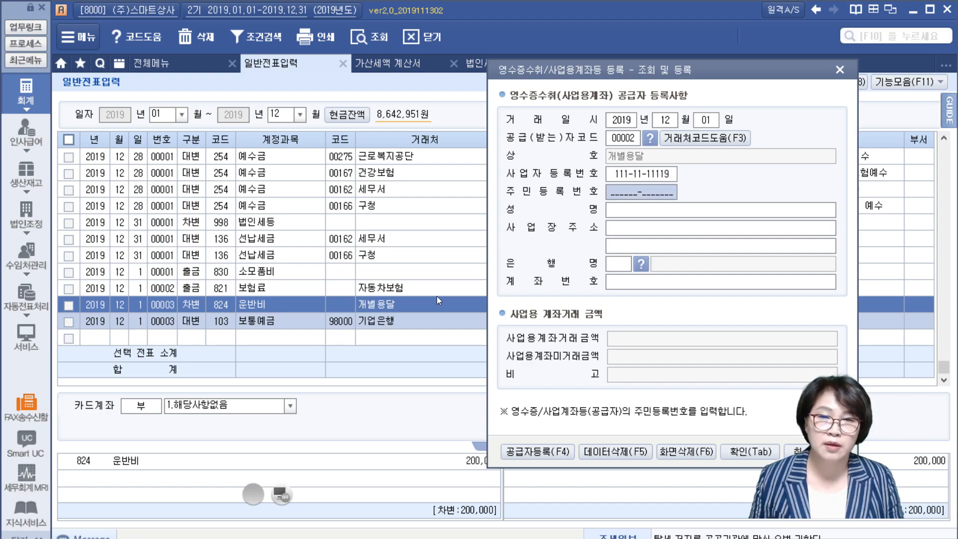
key("Return")
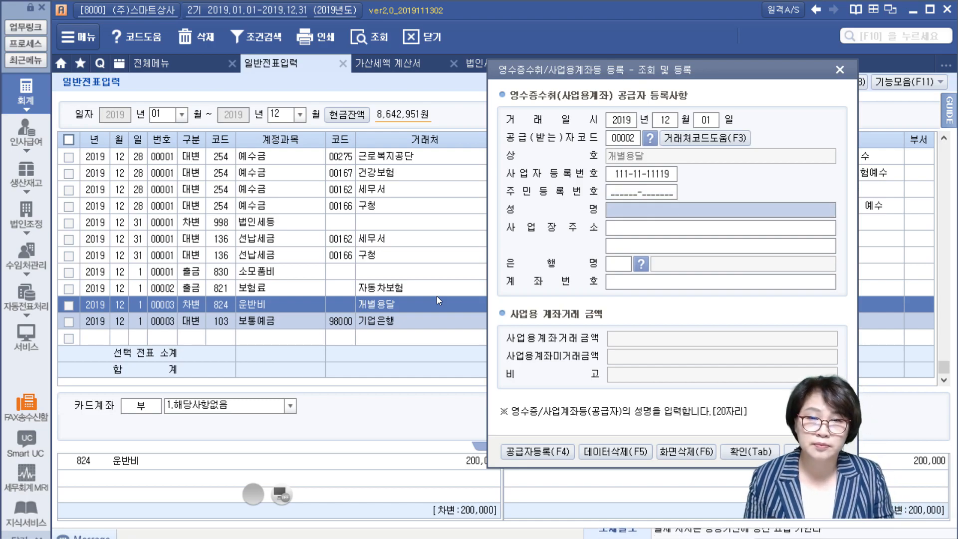
type("개화물")
key("Return")
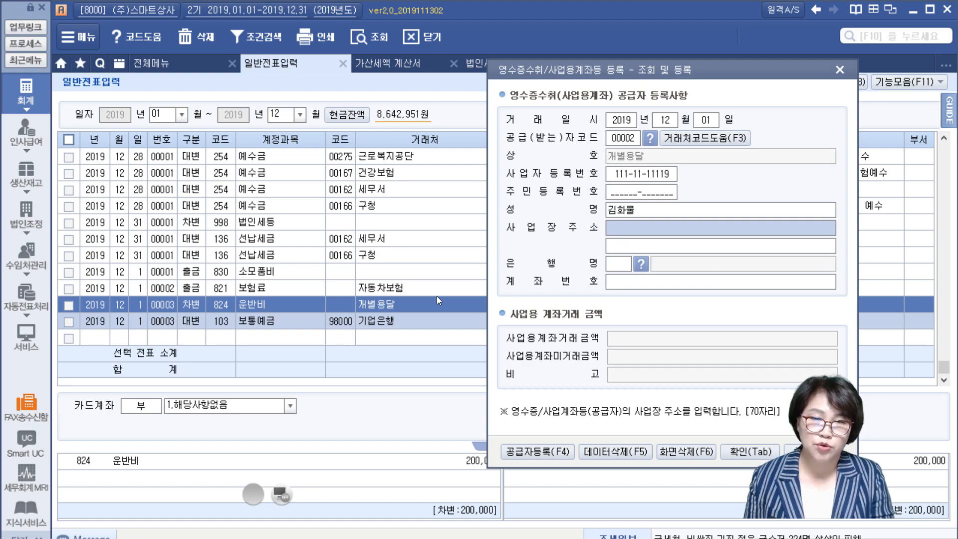
type("ㅅ")
type("울")
type(" 관악구")
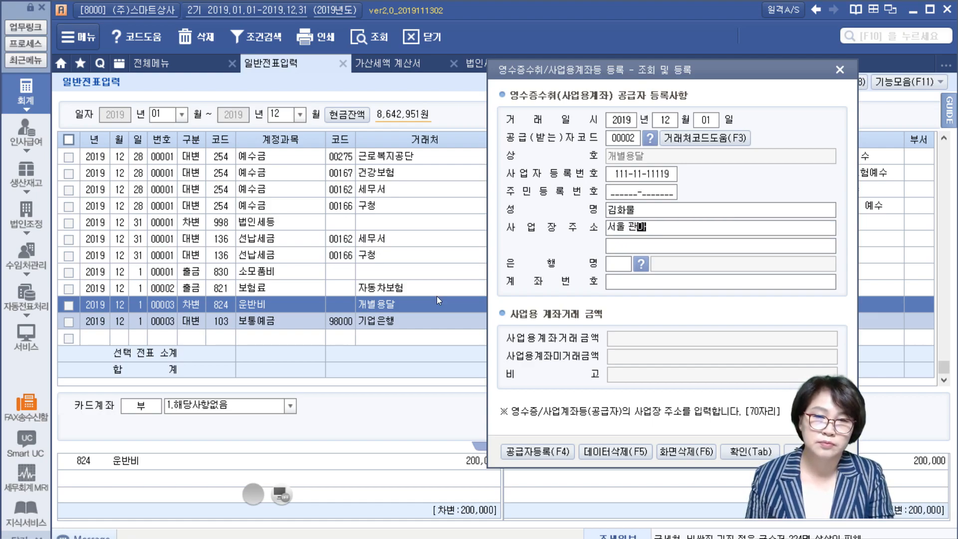
key("Return")
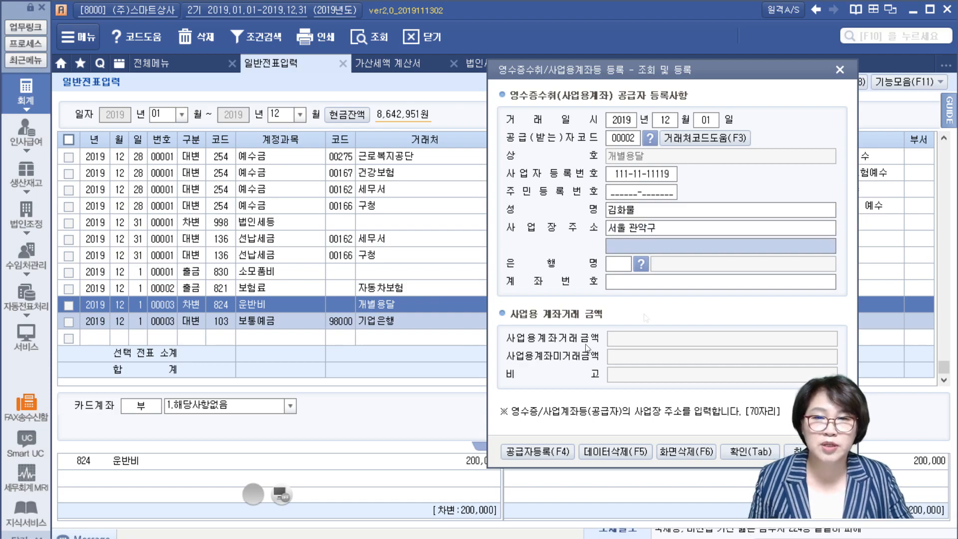
Add 국민은행 and the supplier's account number, save the supplier, and return to the journal.
left_click(643, 266)
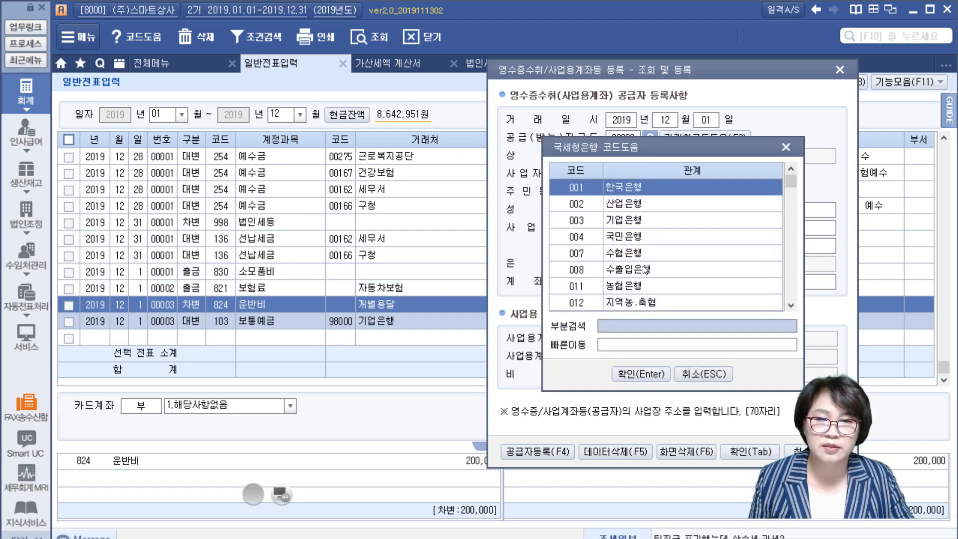
double_click(625, 236)
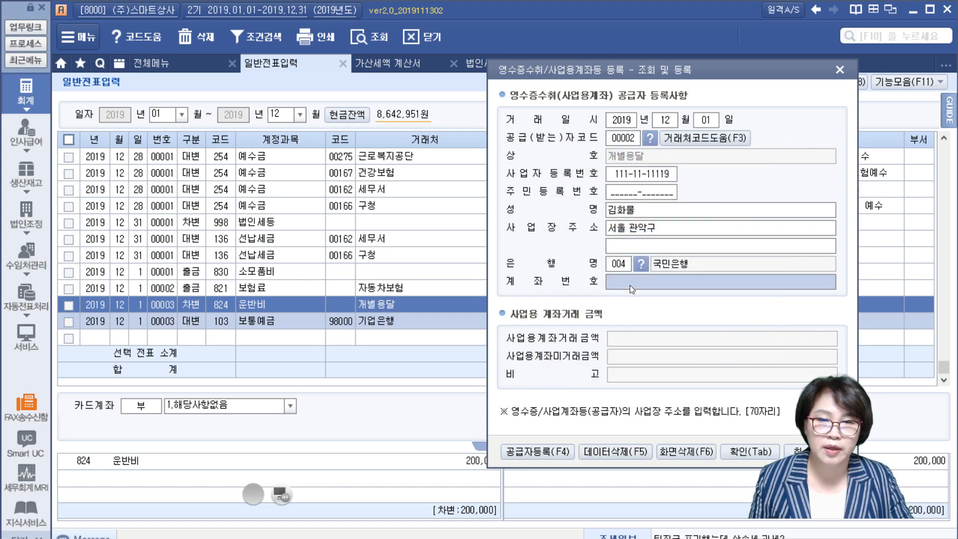
type("123")
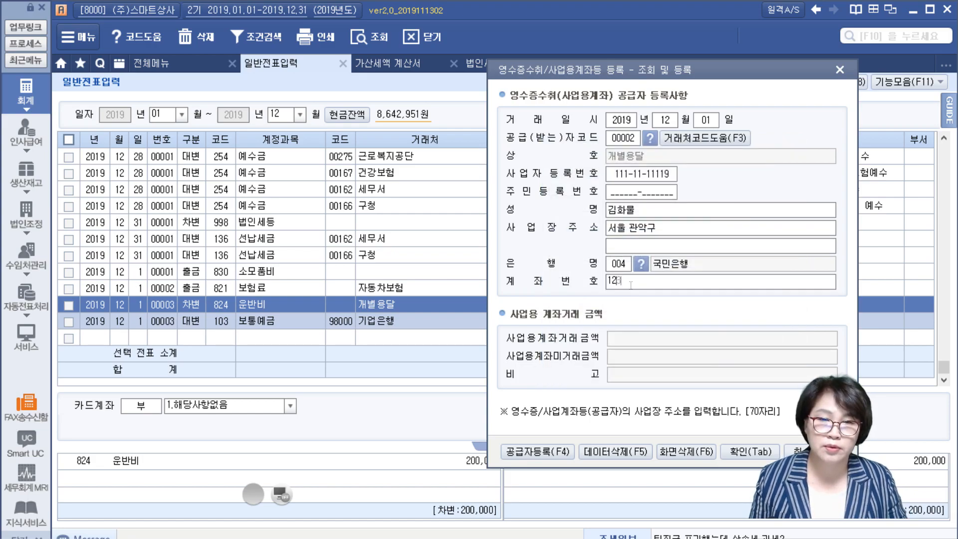
type("456-123456-12345")
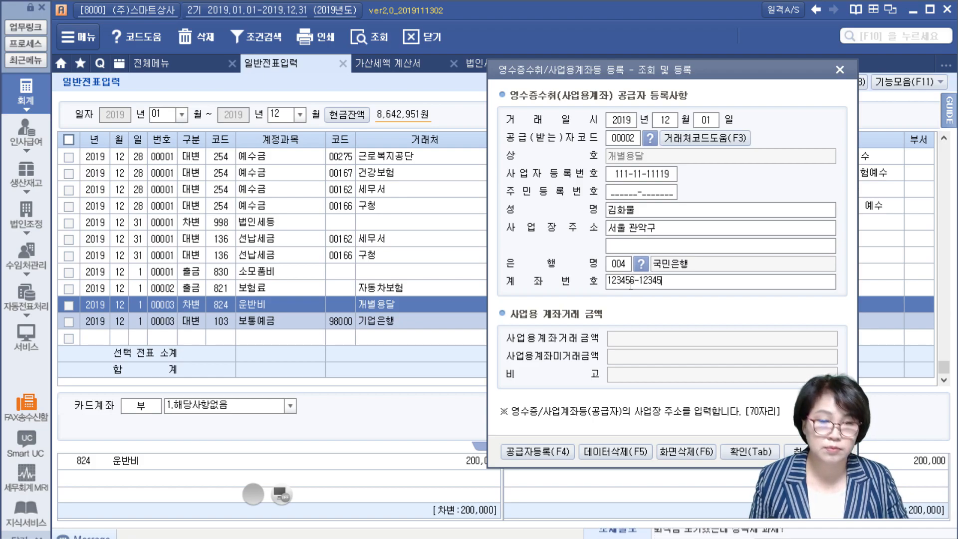
type("2")
key("Return")
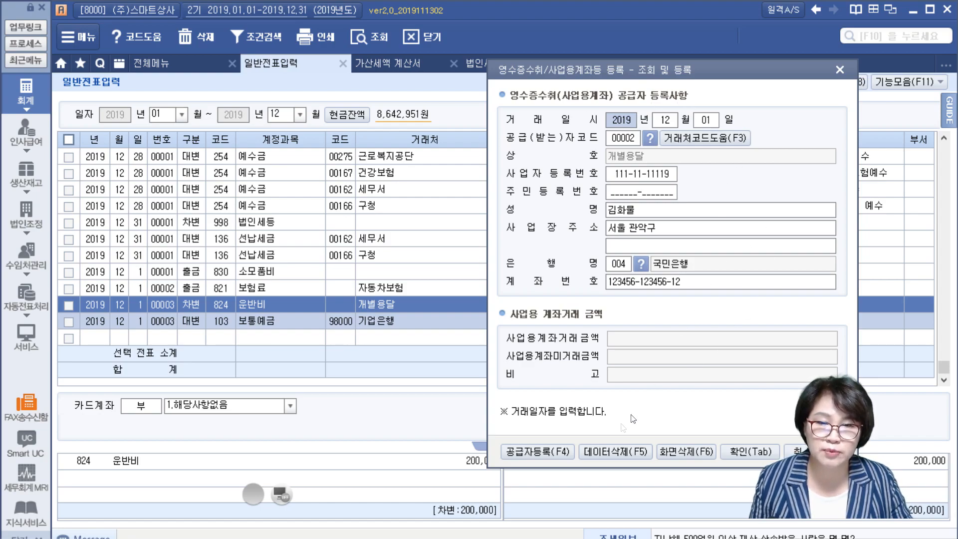
left_click(517, 449)
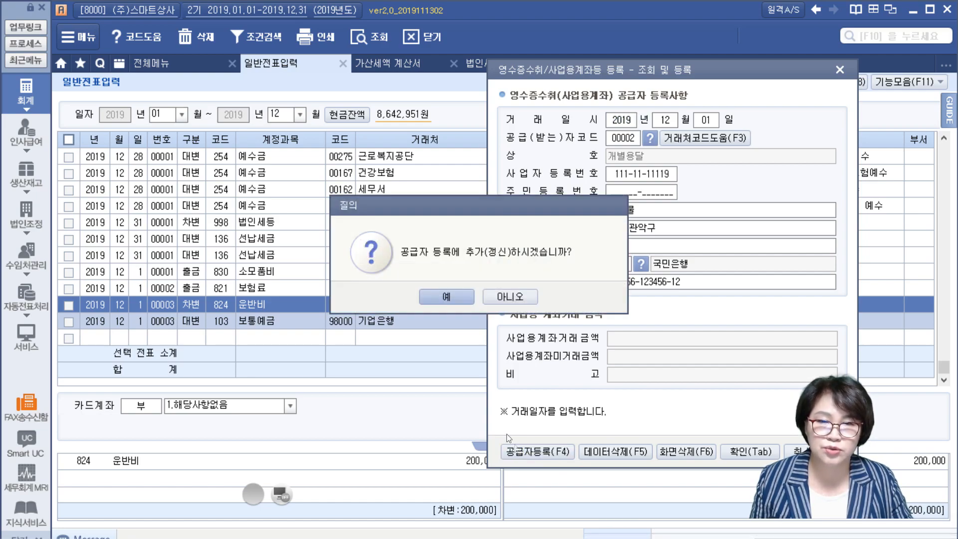
left_click(447, 293)
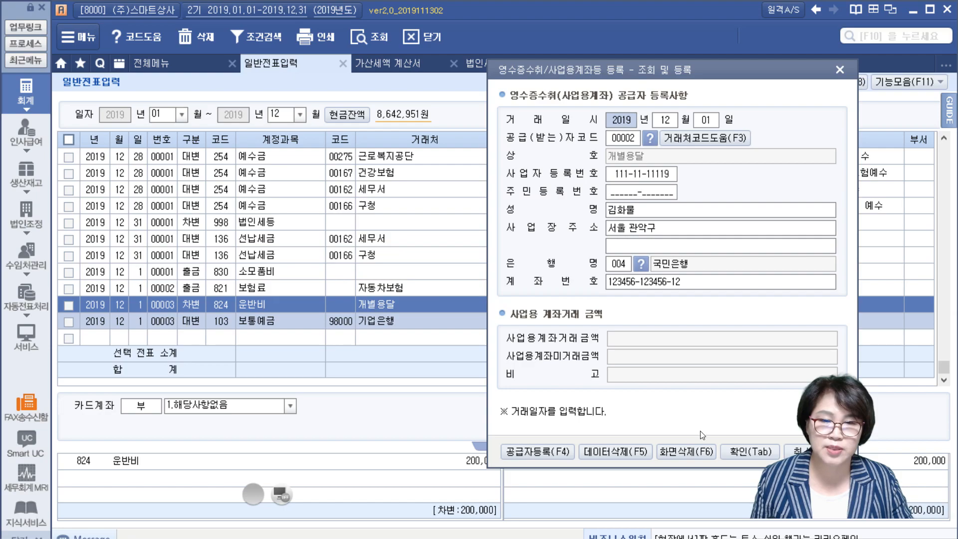
left_click(743, 452)
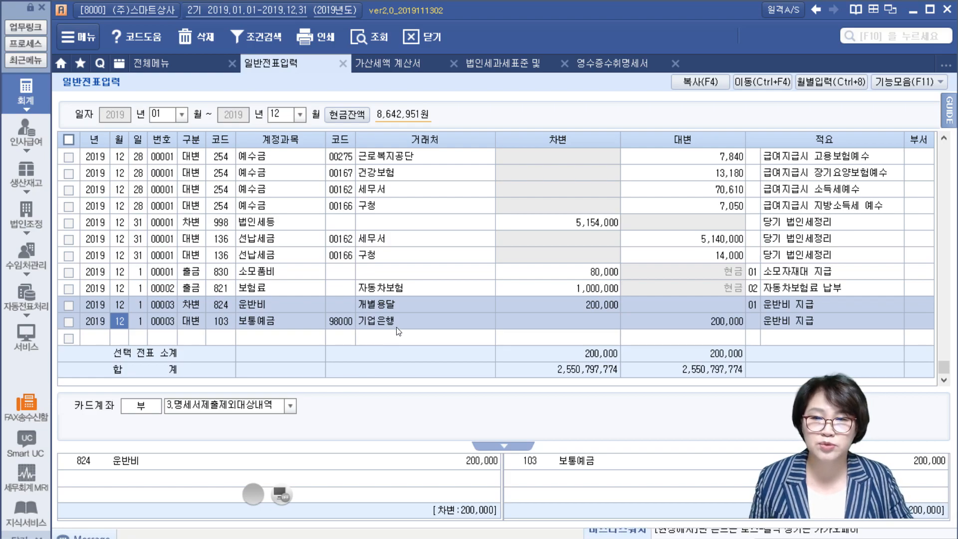
left_click(424, 320)
left_click(435, 294)
left_click(419, 332)
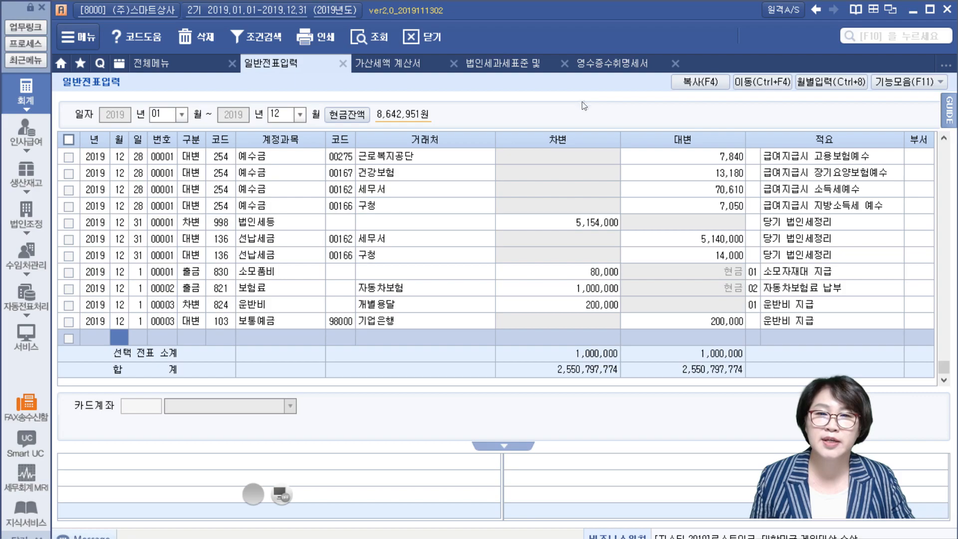
Reload 영수증수취명세서(2) from the journal, check the 개별용달 row's code 33, and view the summary.
left_click(608, 61)
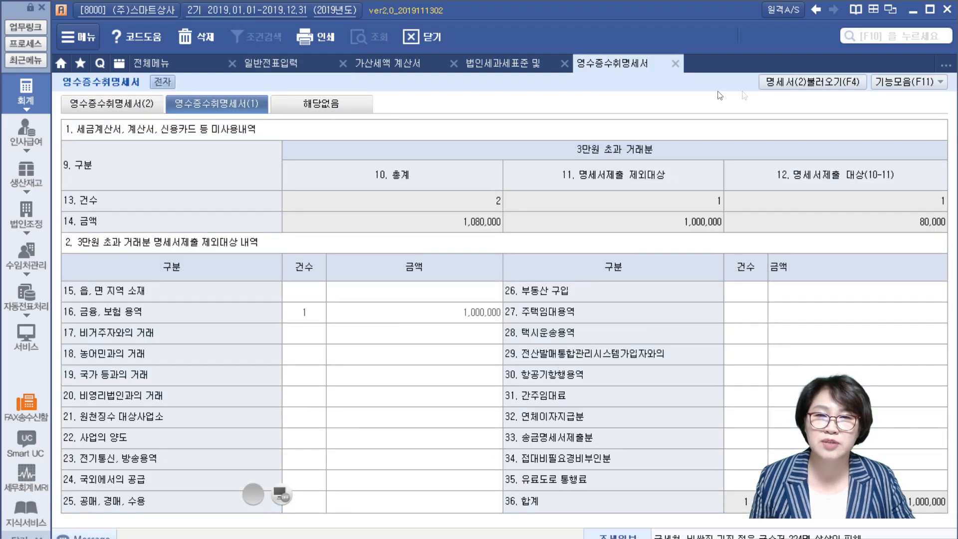
left_click(107, 103)
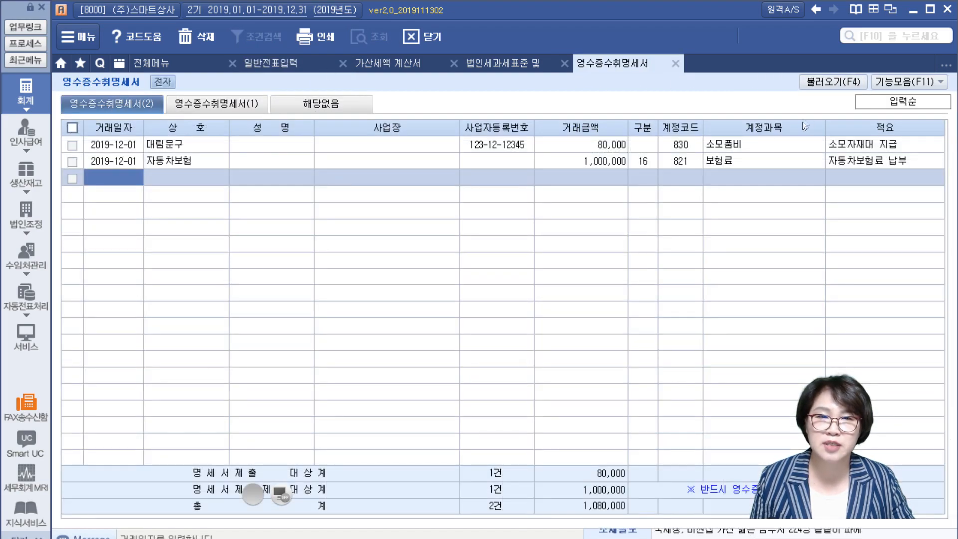
left_click(838, 84)
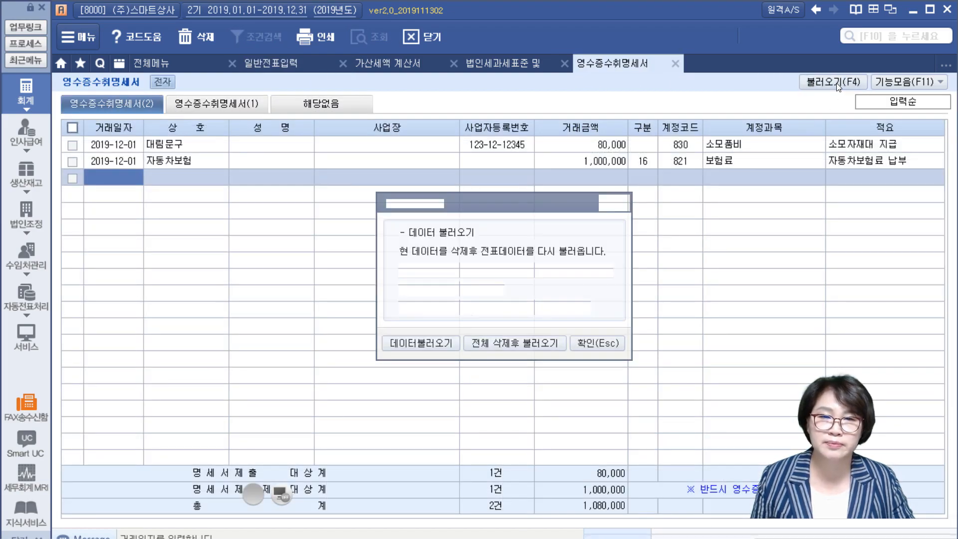
left_click(494, 344)
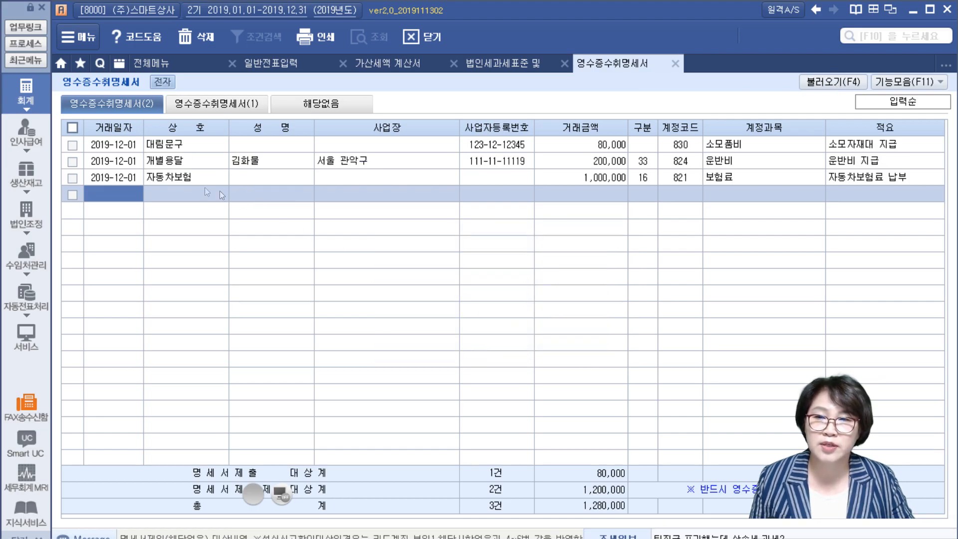
left_click(183, 164)
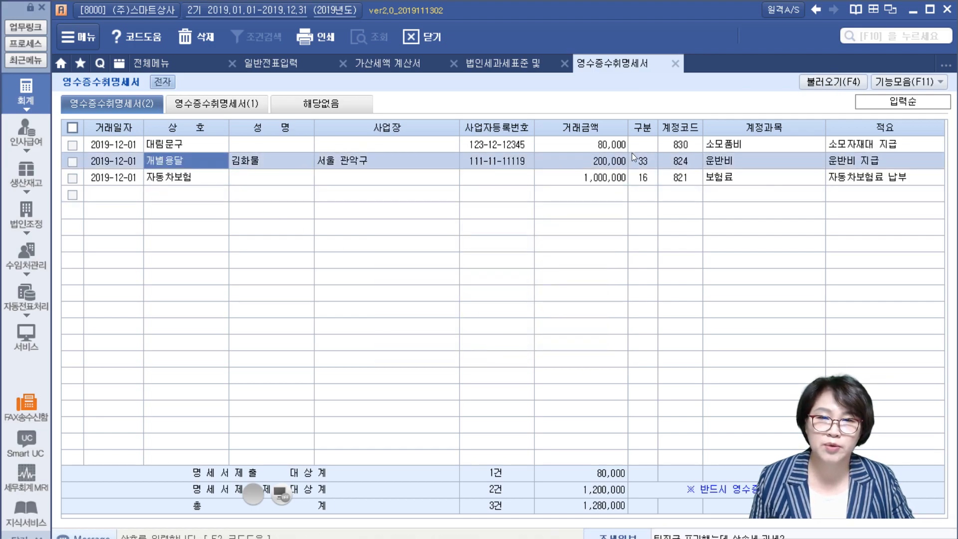
left_click(645, 165)
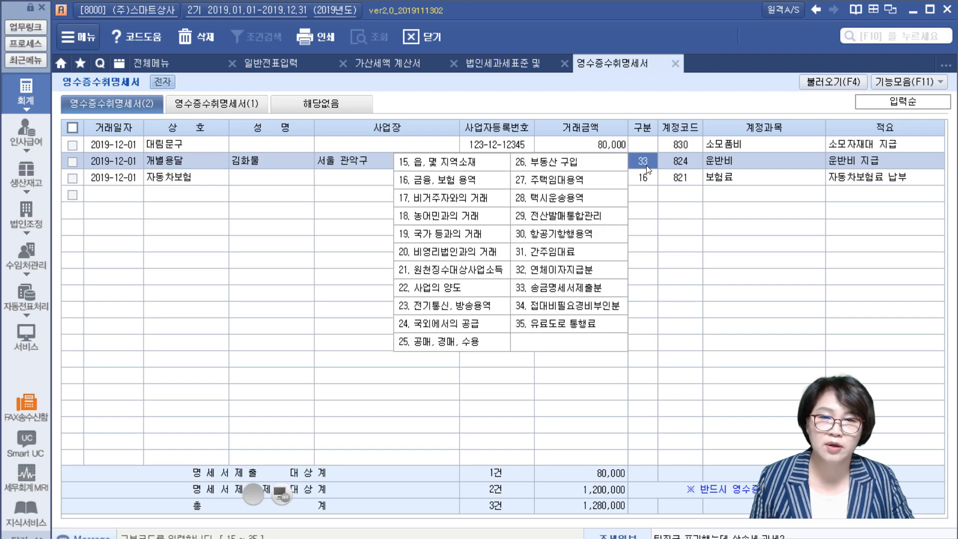
left_click(226, 103)
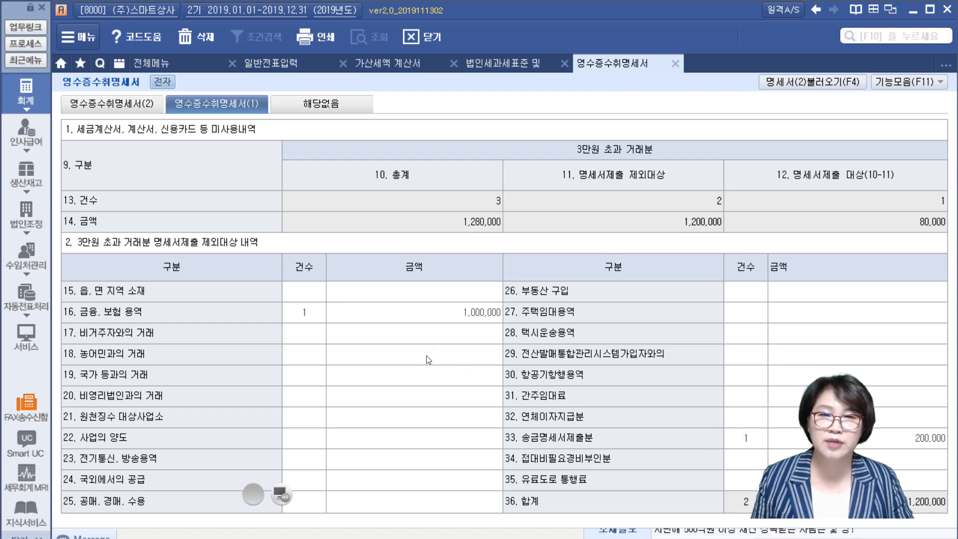
Open 경비등의송금명세서 and reload ledger data so row 1 shows 개별용달's 200,000 payment.
left_click(145, 63)
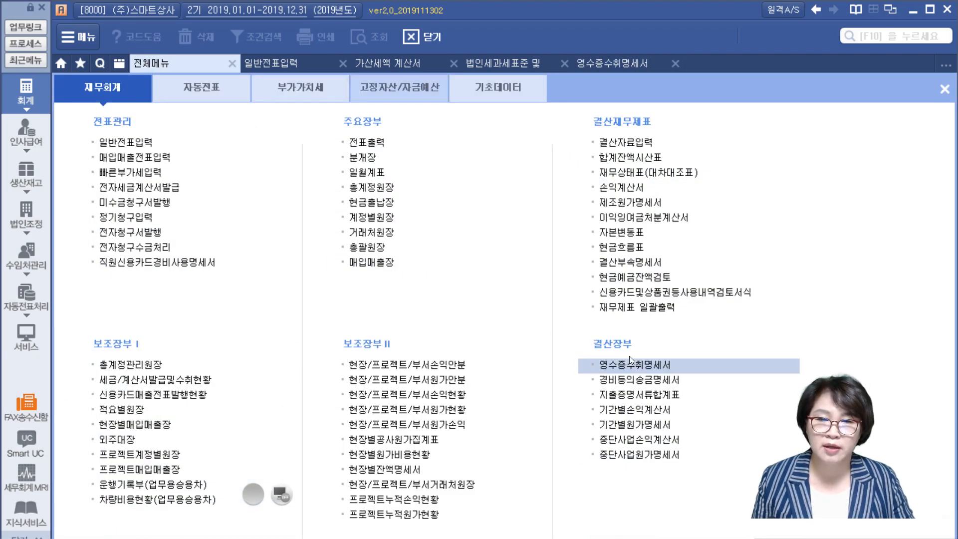
left_click(647, 380)
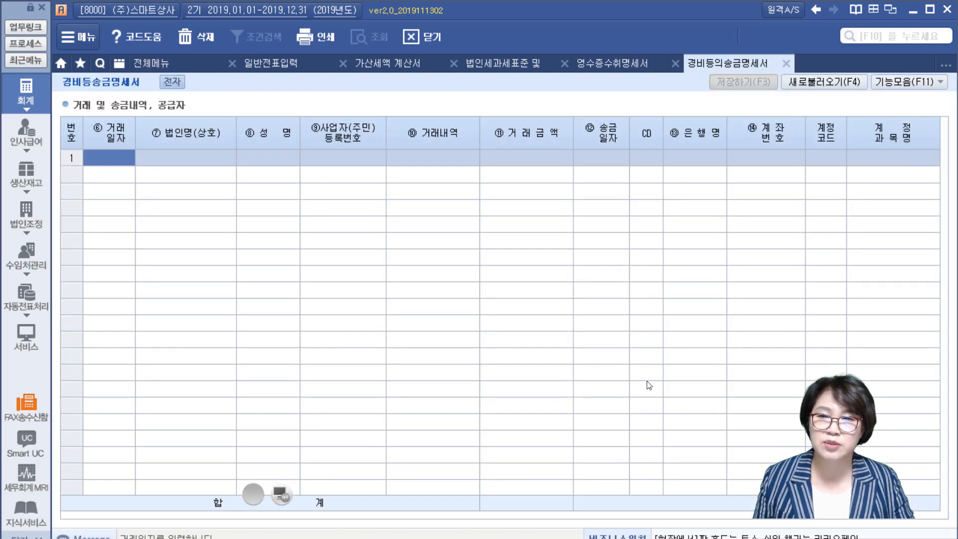
left_click(841, 82)
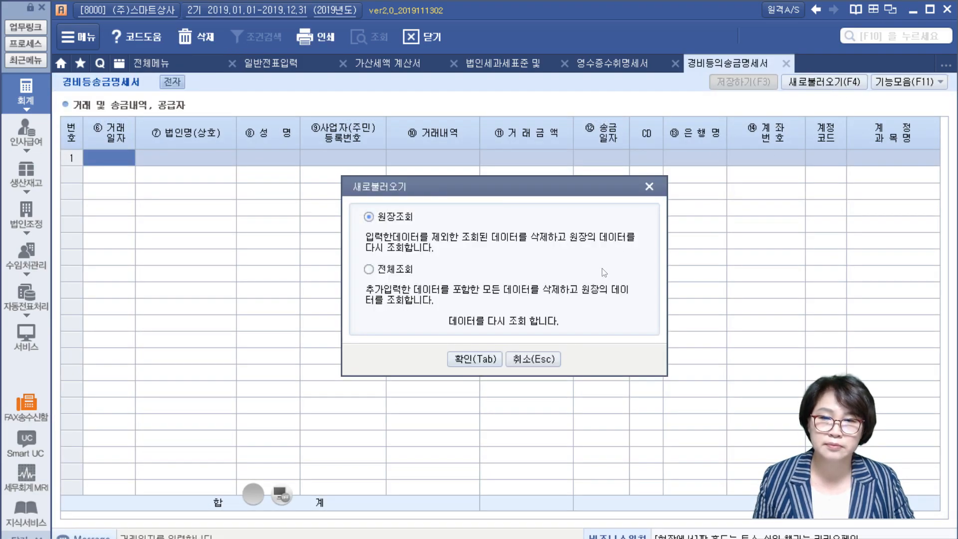
left_click(486, 363)
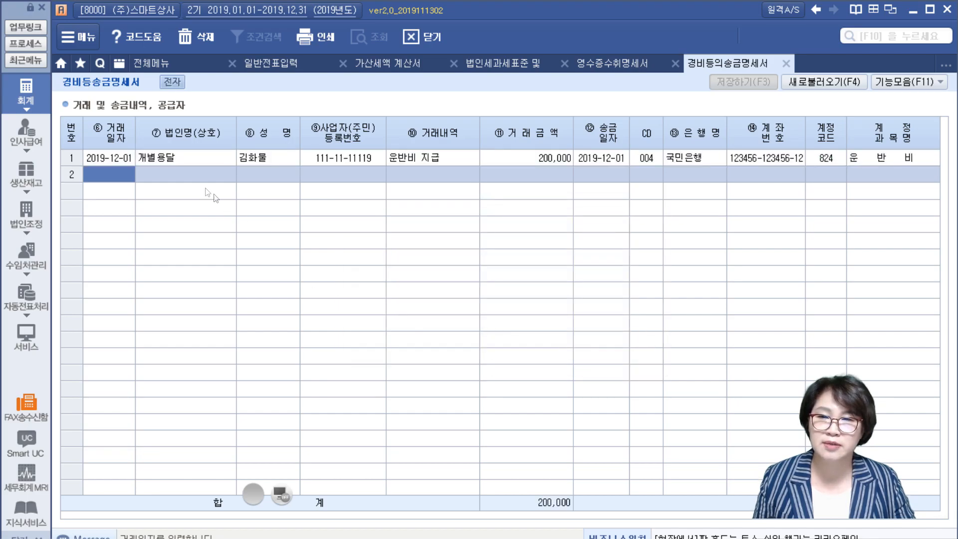
left_click(190, 159)
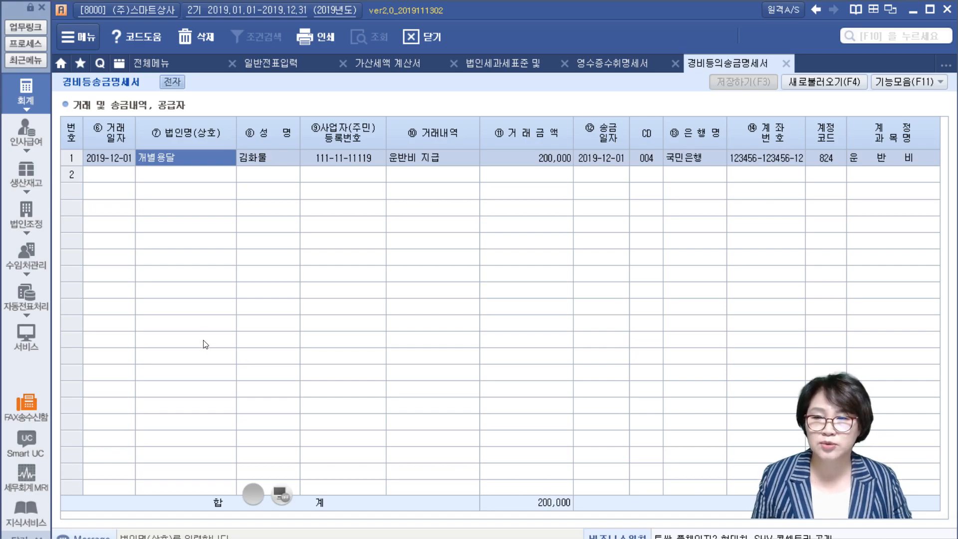
left_click(23, 217)
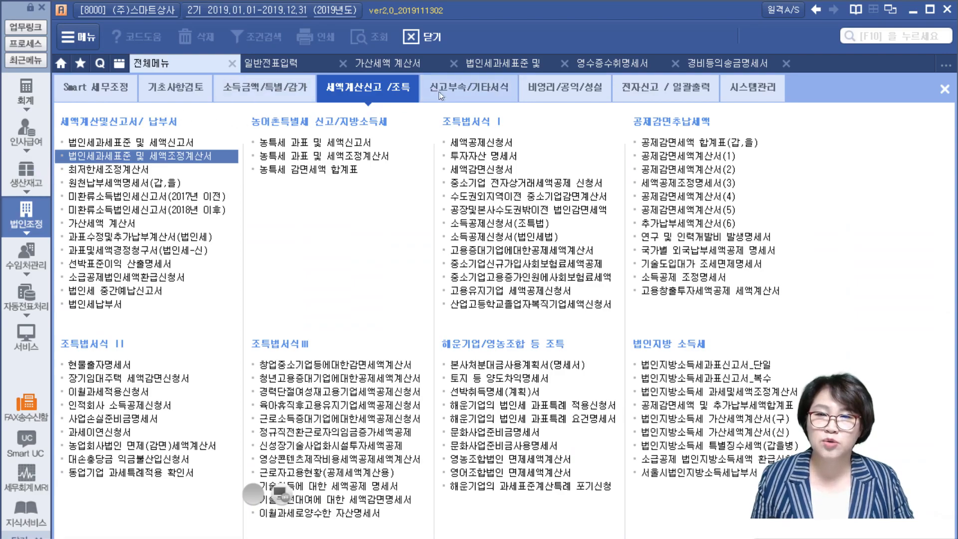
Locate 경비등송금명세서 under 신고부속/기타서식, then switch the full menu to 회계.
left_click(486, 83)
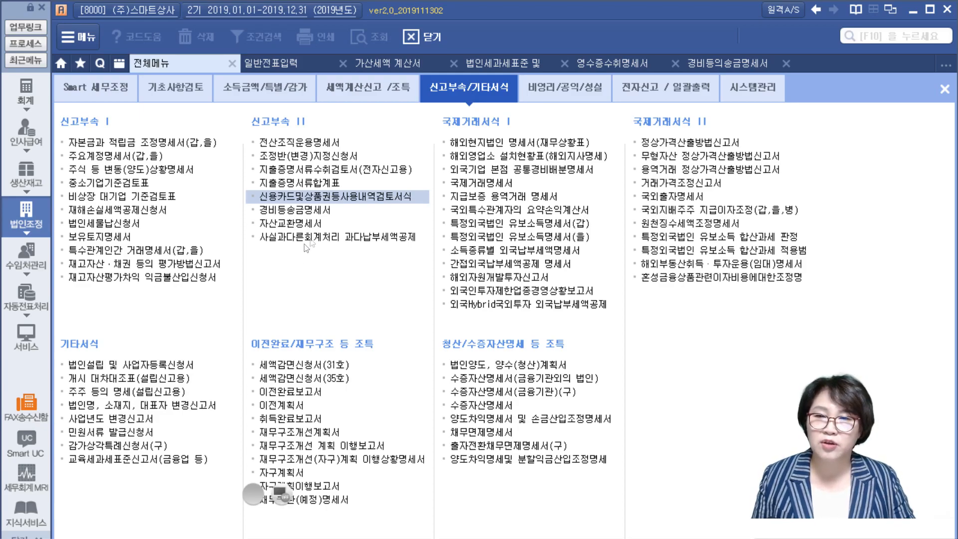
left_click(319, 207)
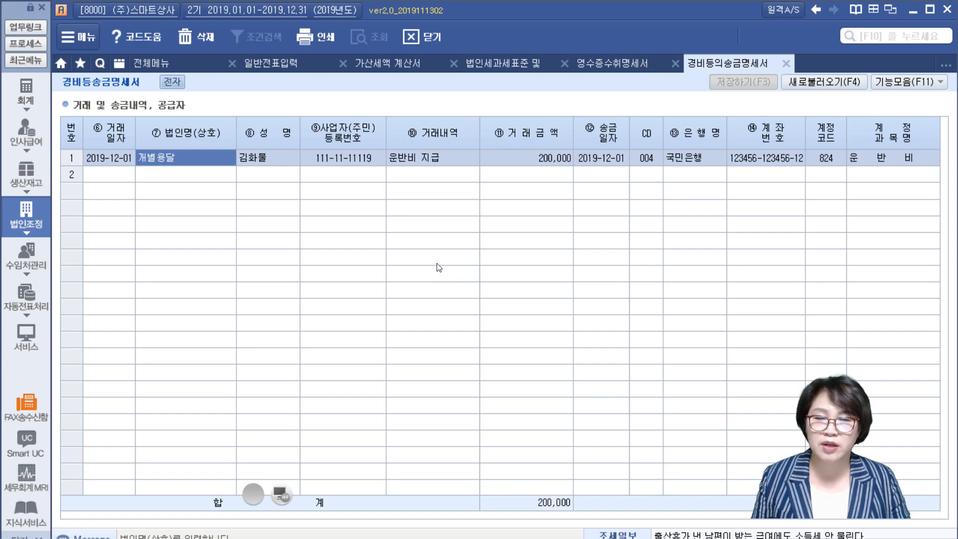
left_click(140, 64)
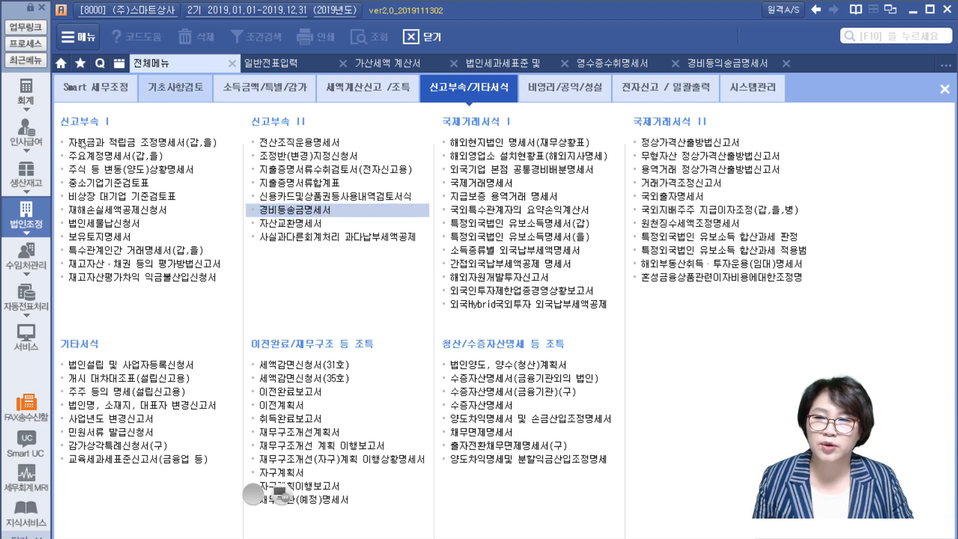
left_click(25, 92)
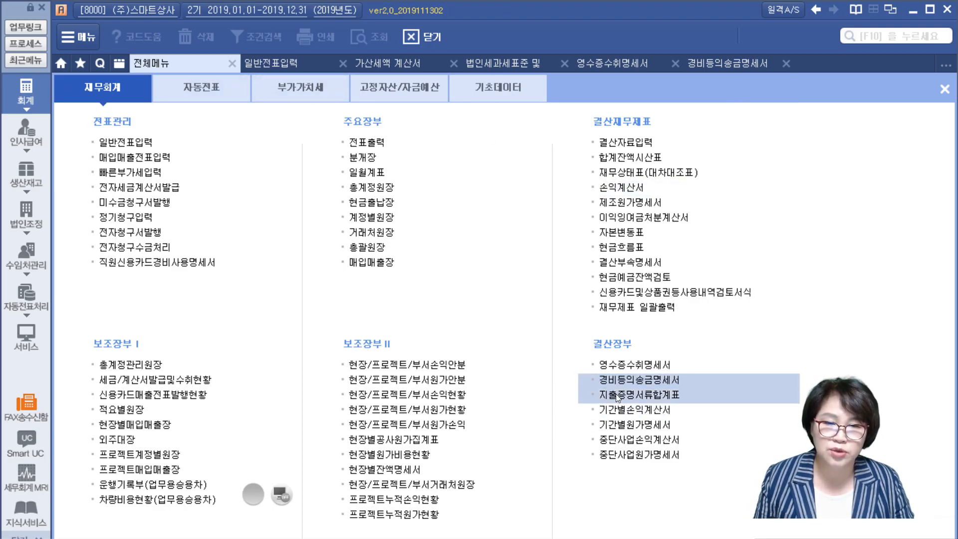
Load ledger data into 지출증명서류합계표, showing 149 기타유형자산 at 8,100,000.
left_click(615, 394)
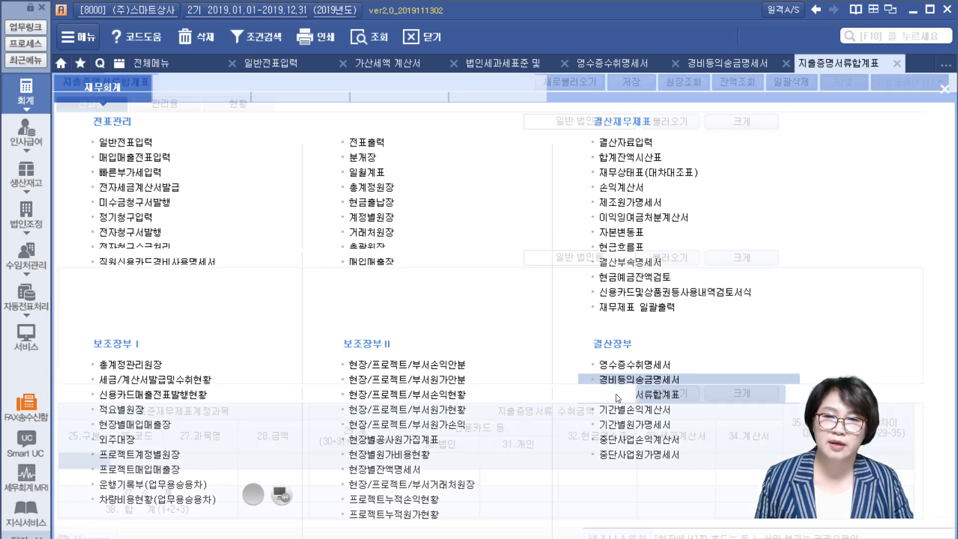
left_click(581, 76)
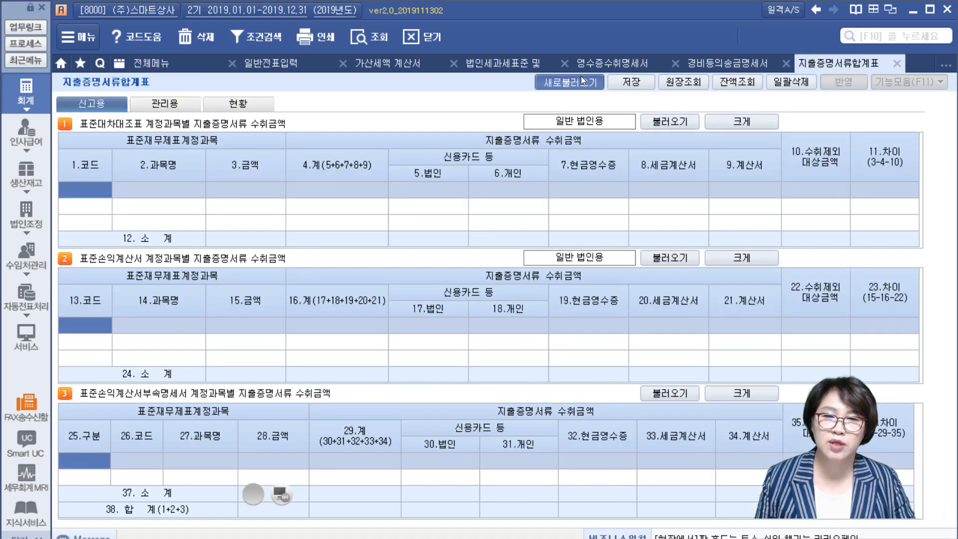
left_click(447, 298)
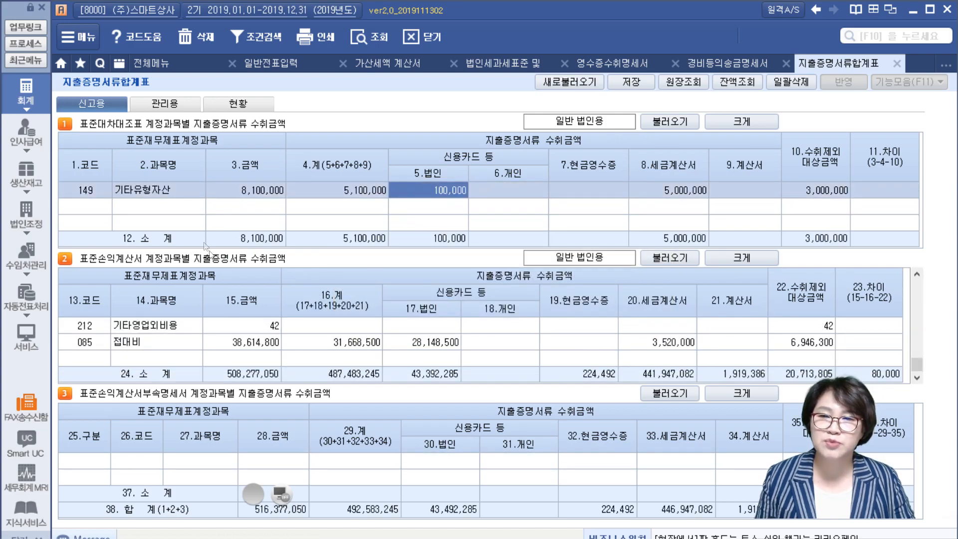
left_click(324, 333)
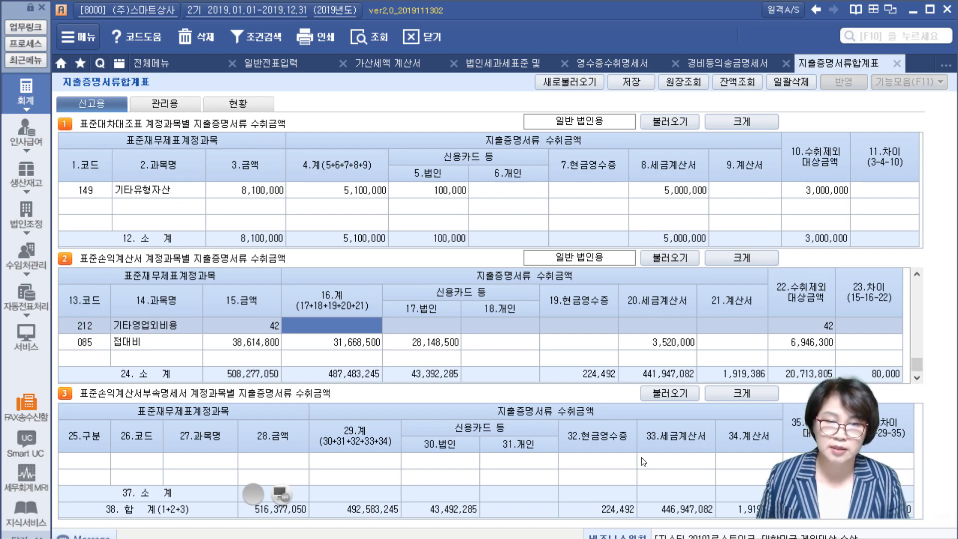
left_click(279, 488)
Circle account 149 기타유형자산 and its 8,100,000 amount in red, marking table 1's headers.
mouse_move(191, 199)
left_mouse_down()
mouse_move(89, 205)
mouse_move(95, 154)
left_mouse_up()
mouse_move(206, 122)
left_mouse_down()
mouse_move(281, 141)
mouse_move(279, 216)
left_mouse_up()
mouse_move(282, 142)
left_mouse_down()
mouse_move(371, 204)
mouse_move(412, 204)
left_mouse_up()
left_click_drag(125, 148, 200, 160)
mouse_move(187, 286)
left_mouse_down()
mouse_move(166, 222)
mouse_move(193, 282)
left_mouse_up()
left_click_drag(187, 404, 225, 404)
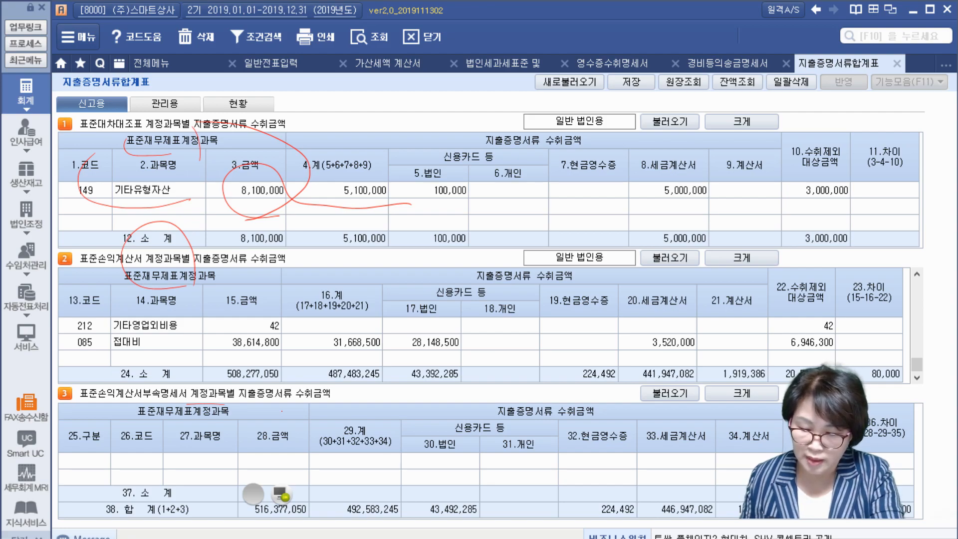
Circle table 2's proof-type headers, from the card columns through 22.수취제외 and 23.차이.
mouse_move(289, 349)
left_mouse_down()
mouse_move(272, 295)
mouse_move(289, 348)
left_mouse_up()
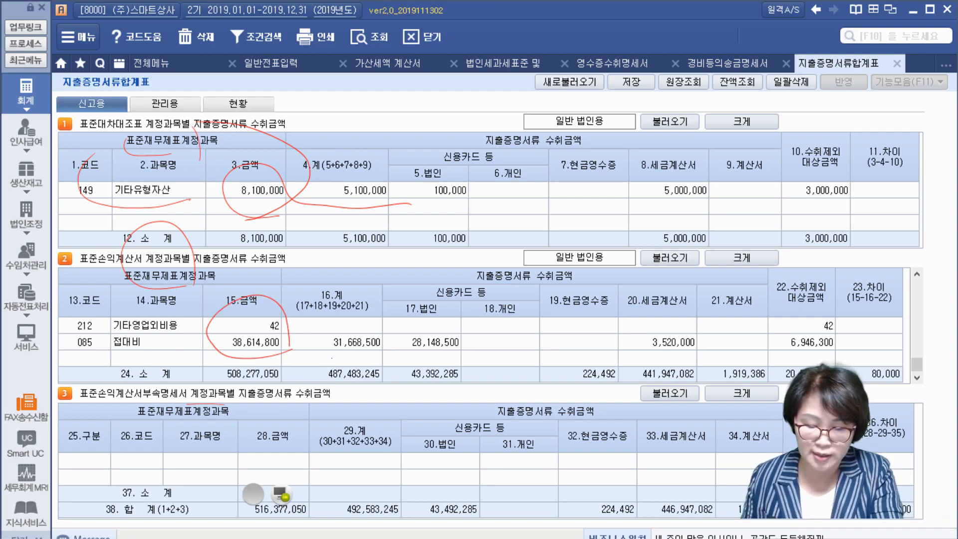
left_click_drag(382, 289, 391, 412)
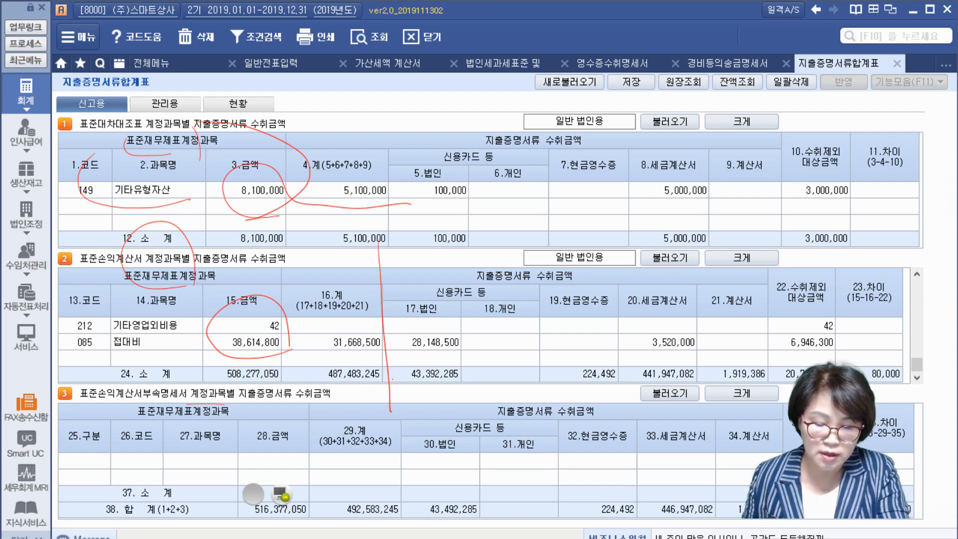
left_click_drag(400, 292, 750, 286)
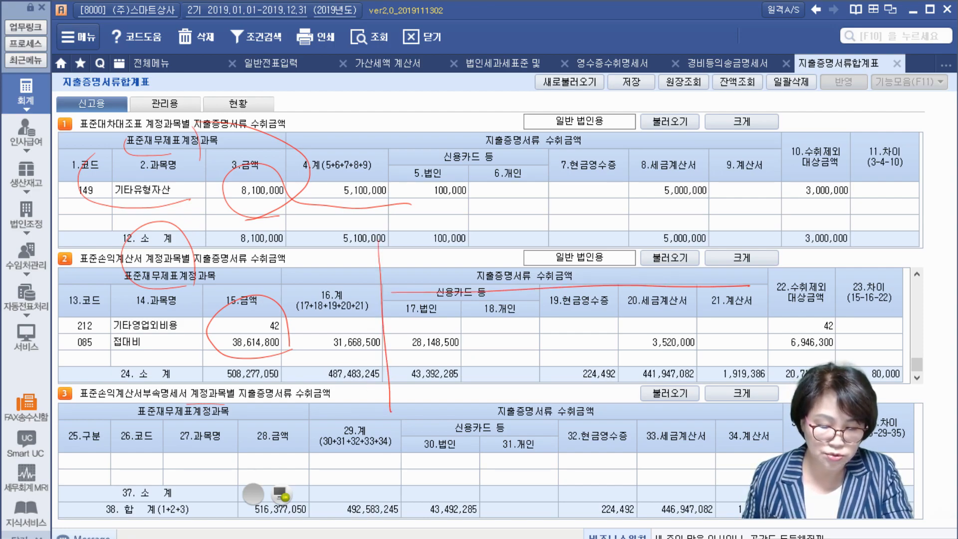
left_click_drag(529, 294, 578, 265)
left_click_drag(768, 287, 771, 365)
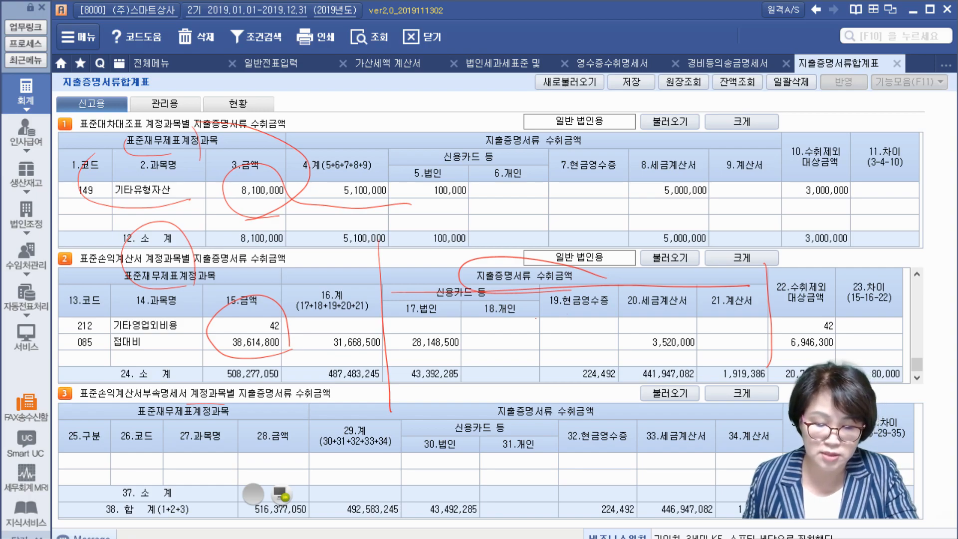
mouse_move(462, 324)
left_mouse_down()
mouse_move(408, 327)
mouse_move(460, 322)
mouse_move(467, 298)
mouse_move(521, 315)
left_mouse_up()
left_click_drag(599, 280, 591, 322)
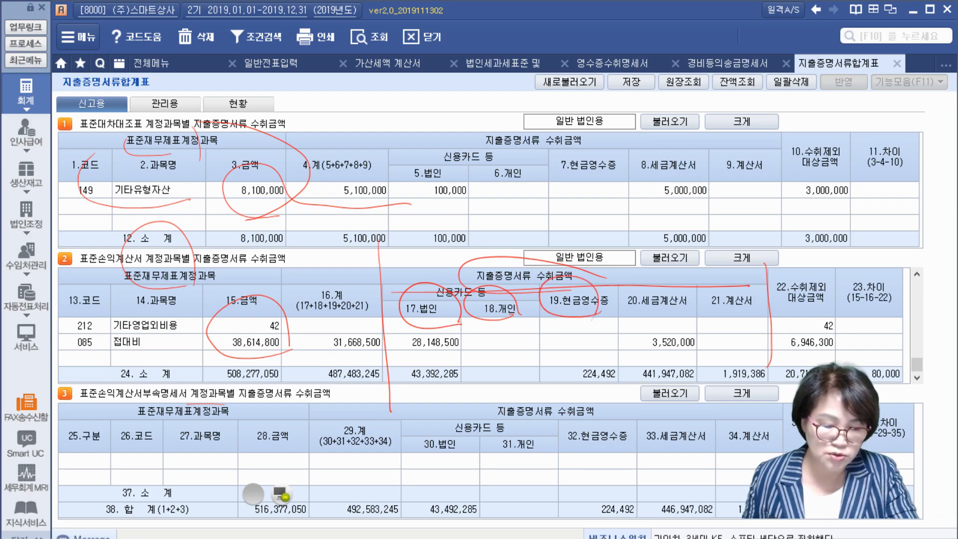
left_click_drag(649, 325, 749, 321)
mouse_move(734, 274)
left_mouse_down()
mouse_move(751, 292)
mouse_move(766, 379)
left_mouse_up()
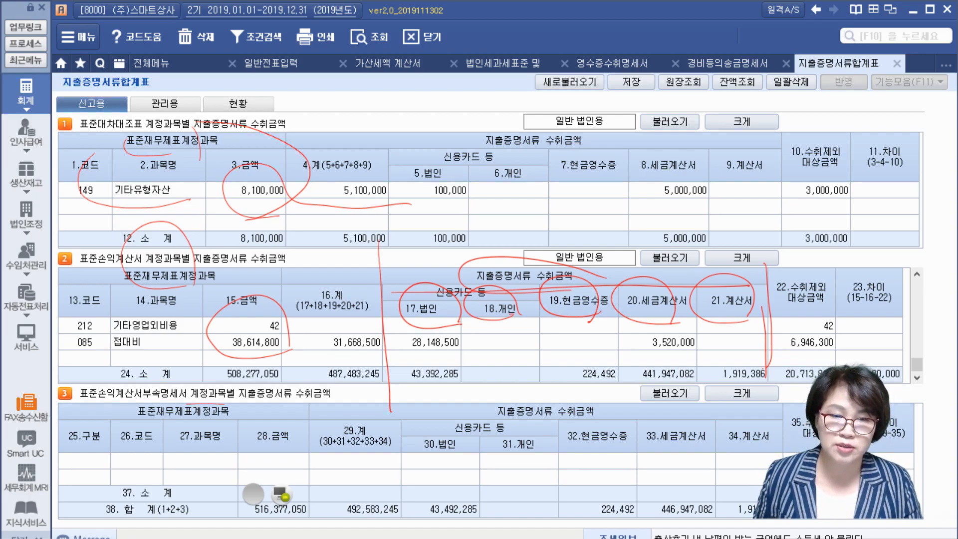
mouse_move(832, 313)
left_mouse_down()
mouse_move(801, 253)
mouse_move(837, 369)
left_mouse_up()
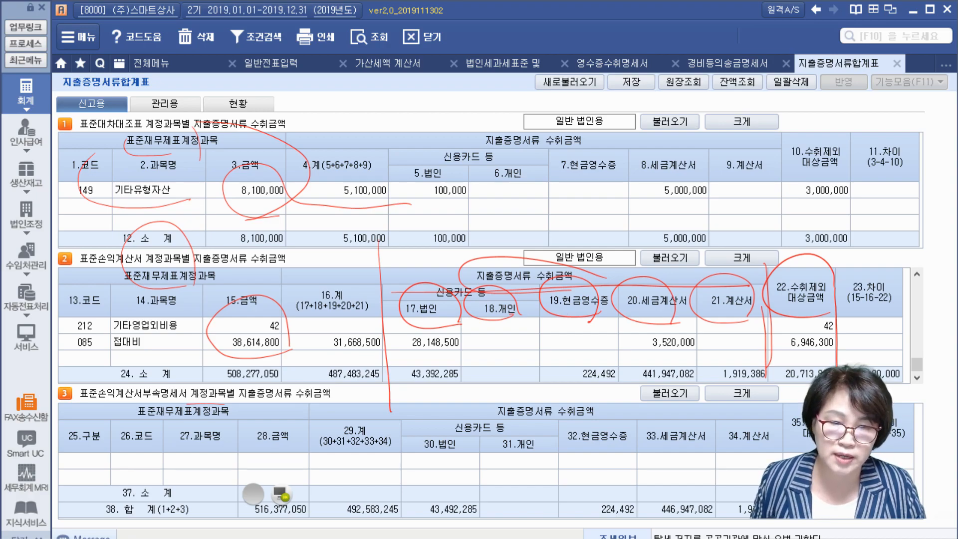
left_click_drag(904, 269, 834, 333)
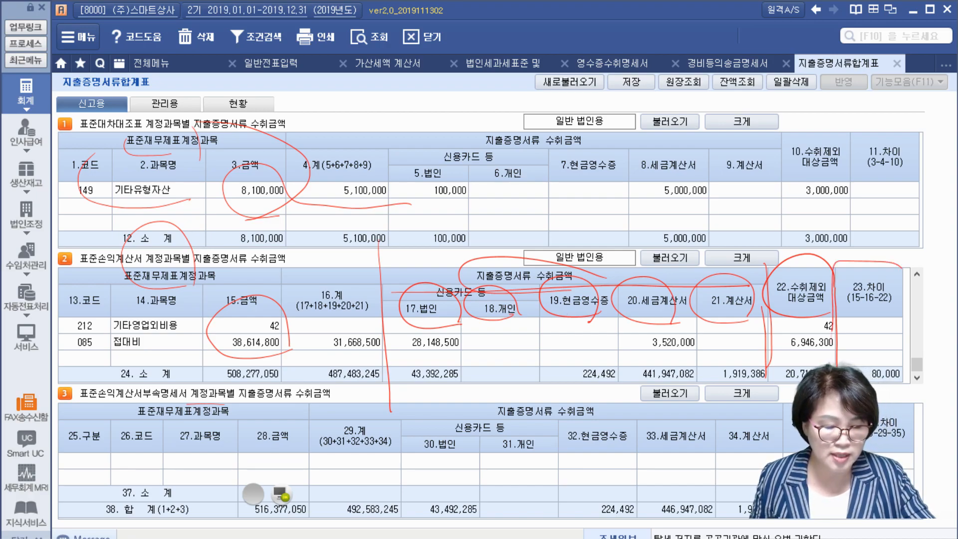
mouse_move(905, 398)
left_mouse_down()
mouse_move(888, 250)
mouse_move(848, 265)
left_mouse_up()
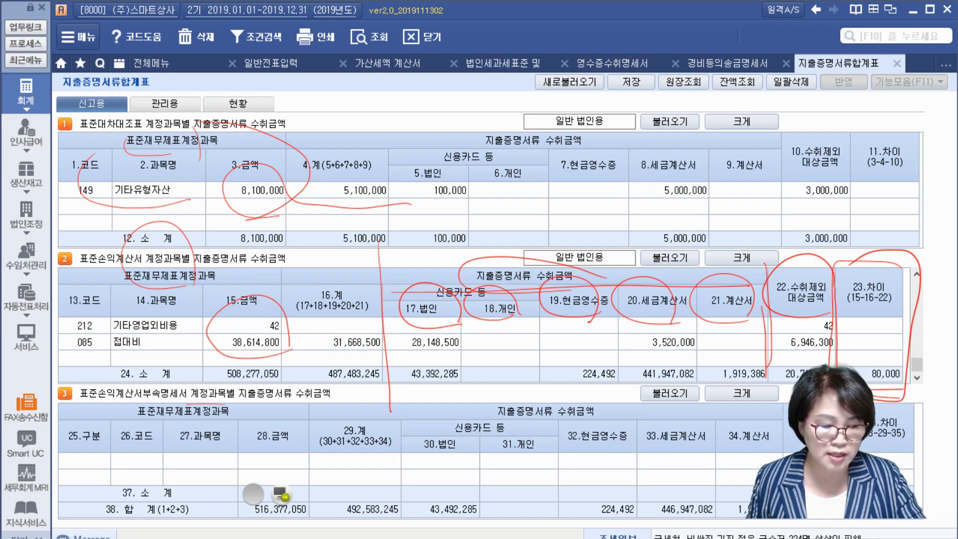
Write and circle 가산세 beside the 23.차이 column, then clear all markings.
left_click_drag(831, 329, 919, 329)
left_click_drag(844, 356, 924, 342)
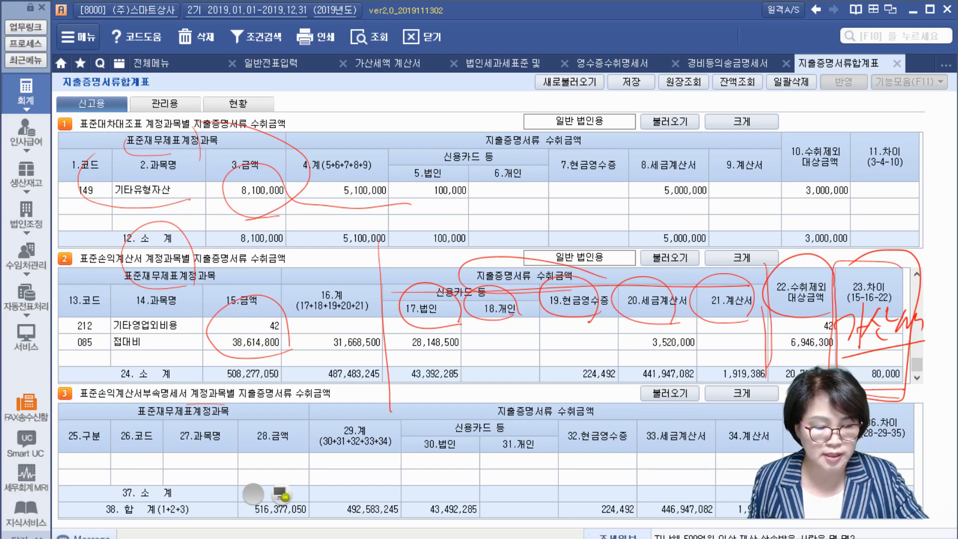
mouse_move(918, 306)
left_mouse_down()
mouse_move(876, 280)
mouse_move(924, 301)
mouse_move(834, 300)
left_mouse_up()
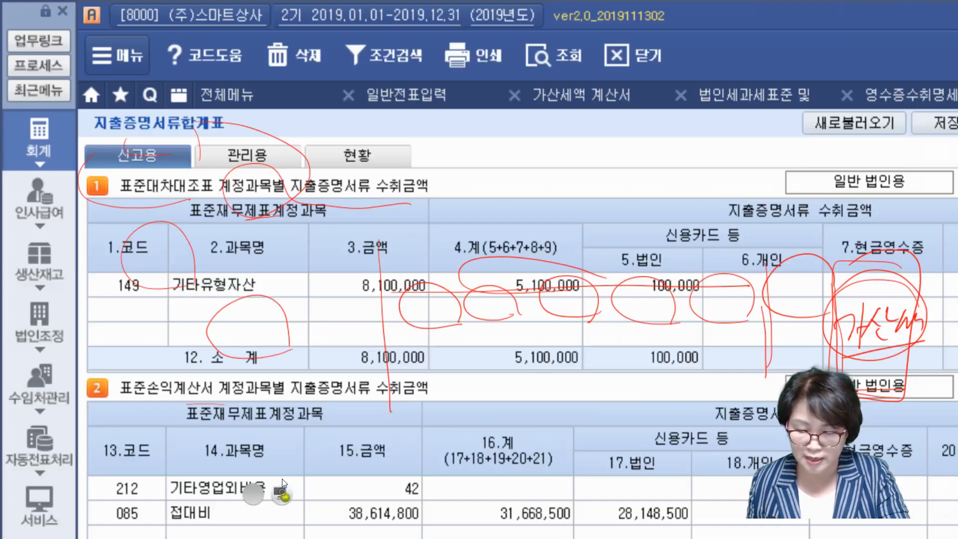
left_click(282, 494)
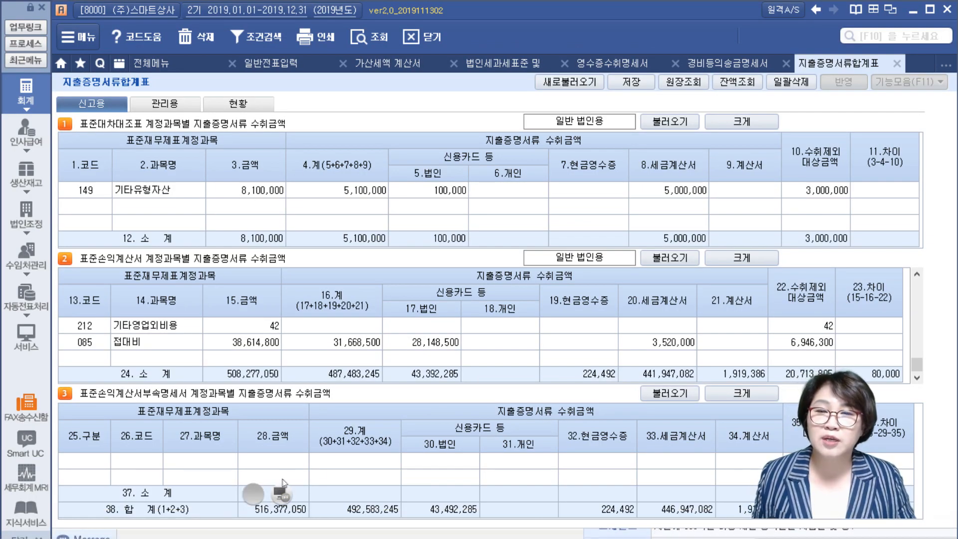
Open 지출증명서류수취검토서 from the corporate adjustment menu and reload its data.
left_click(610, 65)
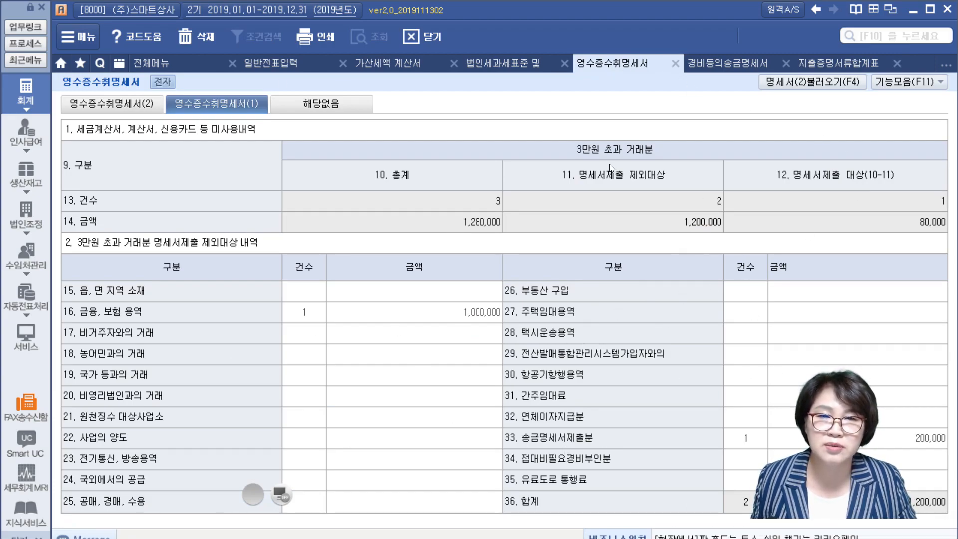
left_click(837, 65)
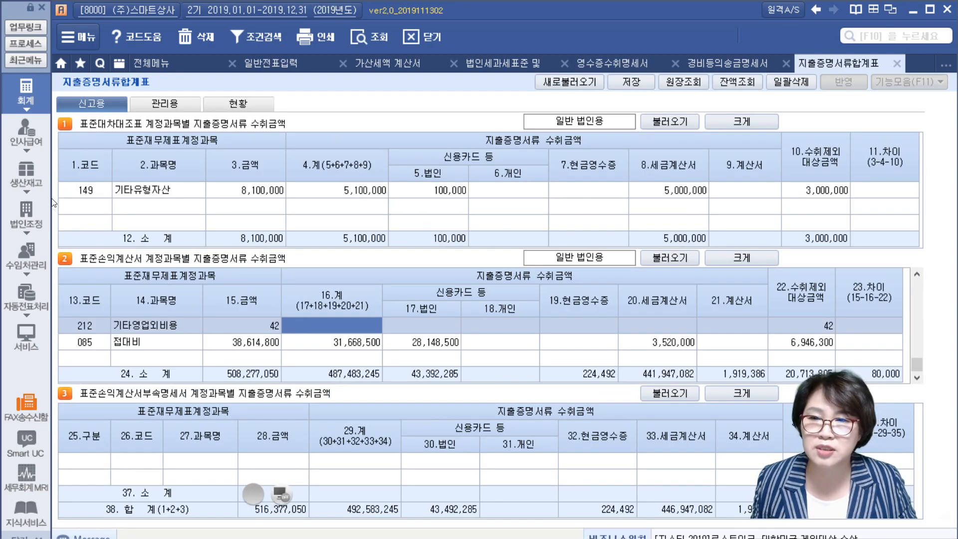
left_click(27, 219)
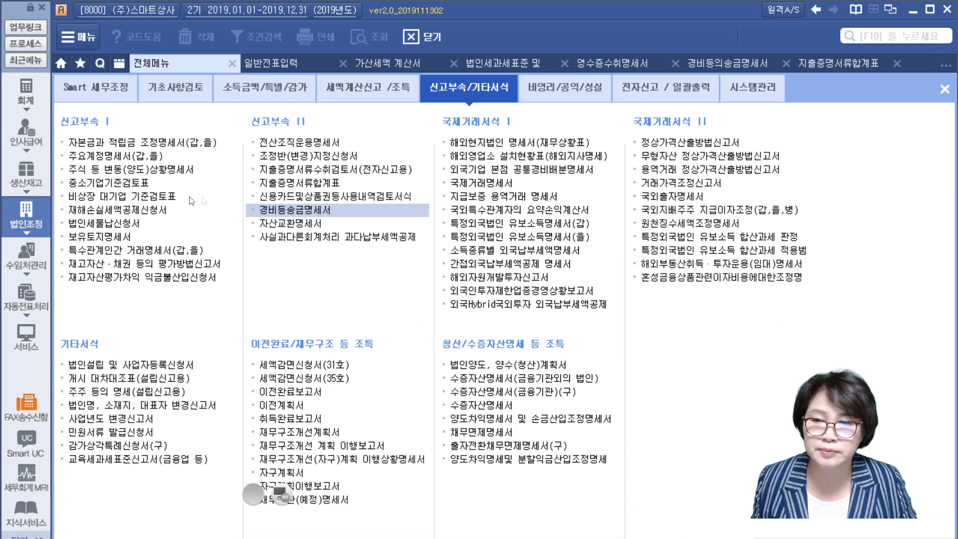
left_click(282, 172)
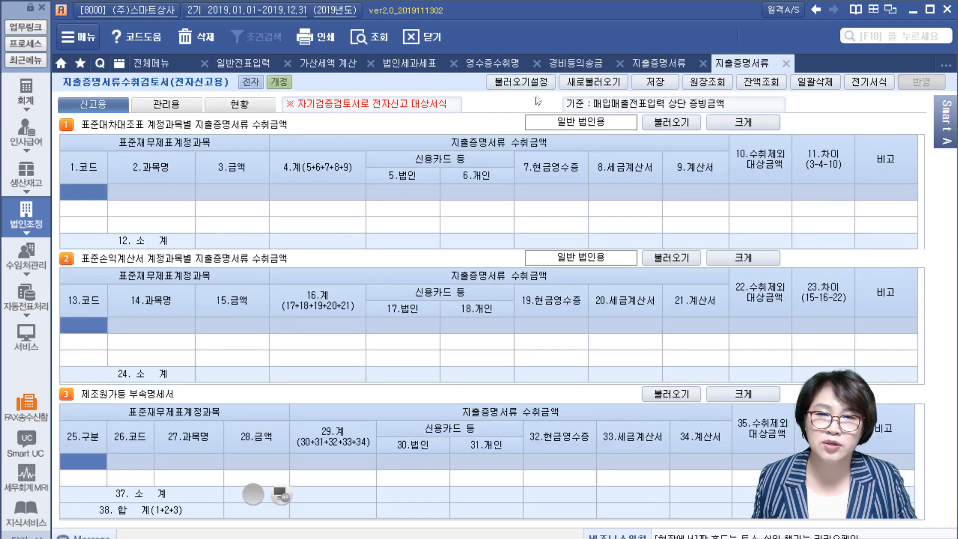
left_click(606, 83)
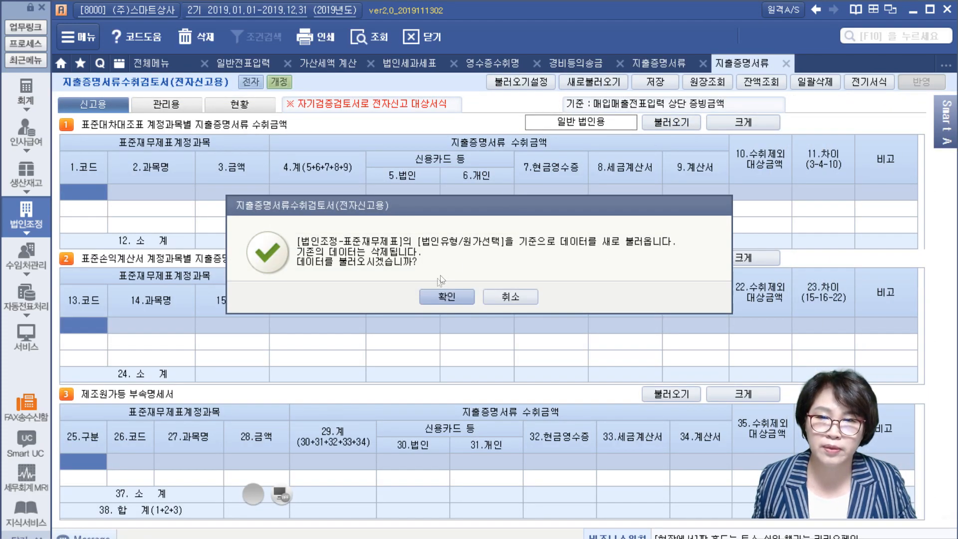
left_click(429, 297)
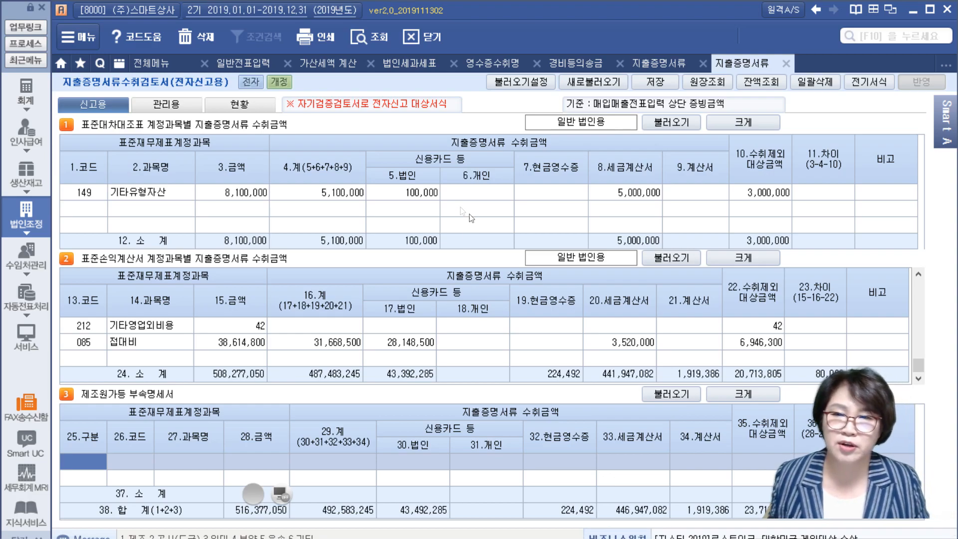
Close both forms without saving, check the 830 소모품비 entry, and show the 회계 menu.
left_click(422, 36)
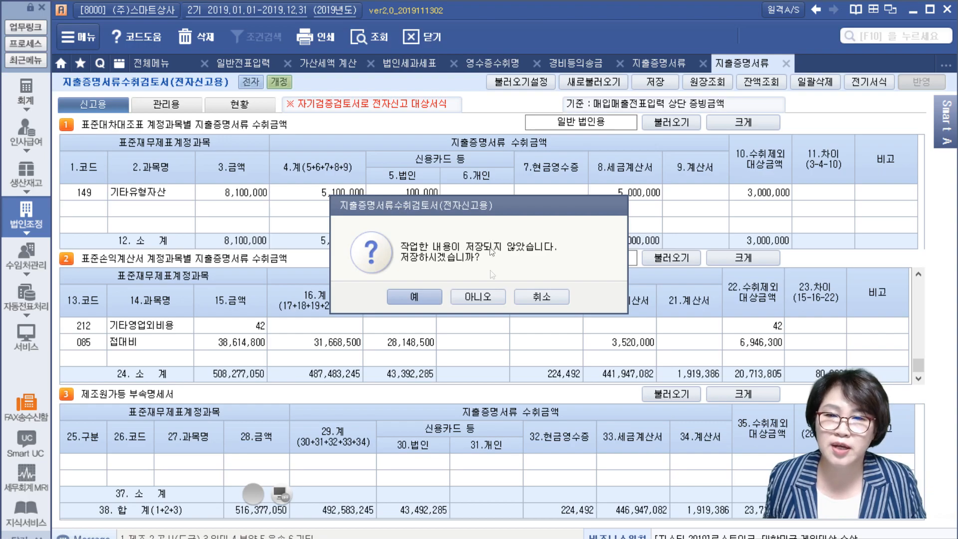
left_click(460, 295)
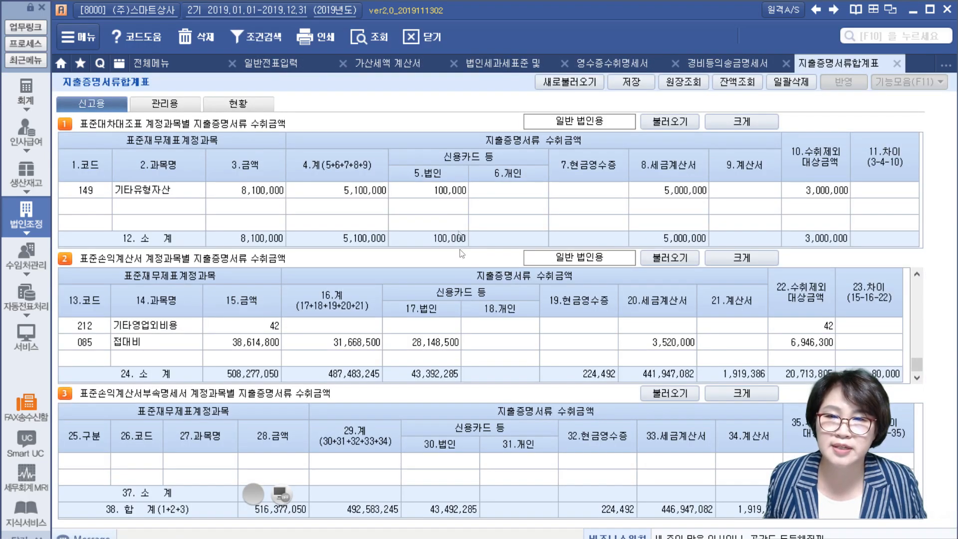
left_click(434, 38)
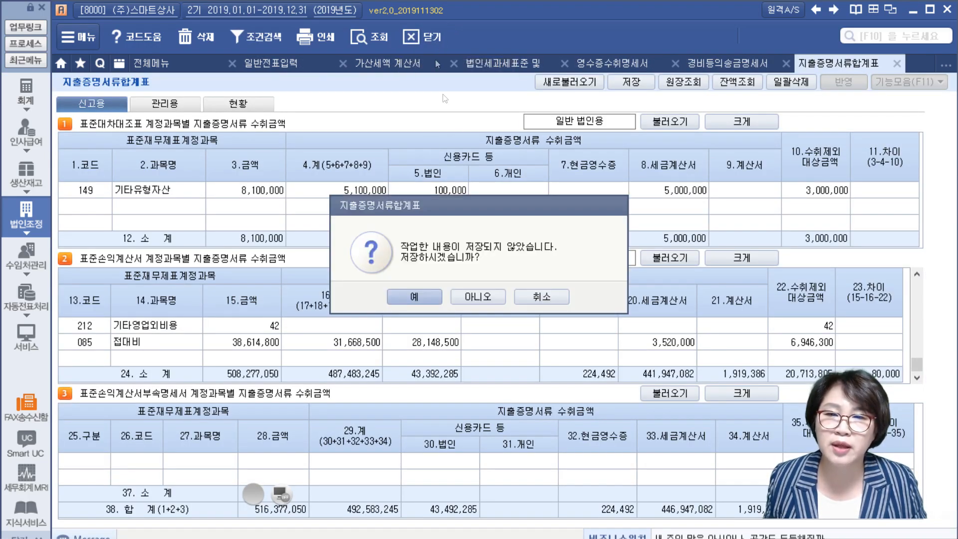
left_click(475, 299)
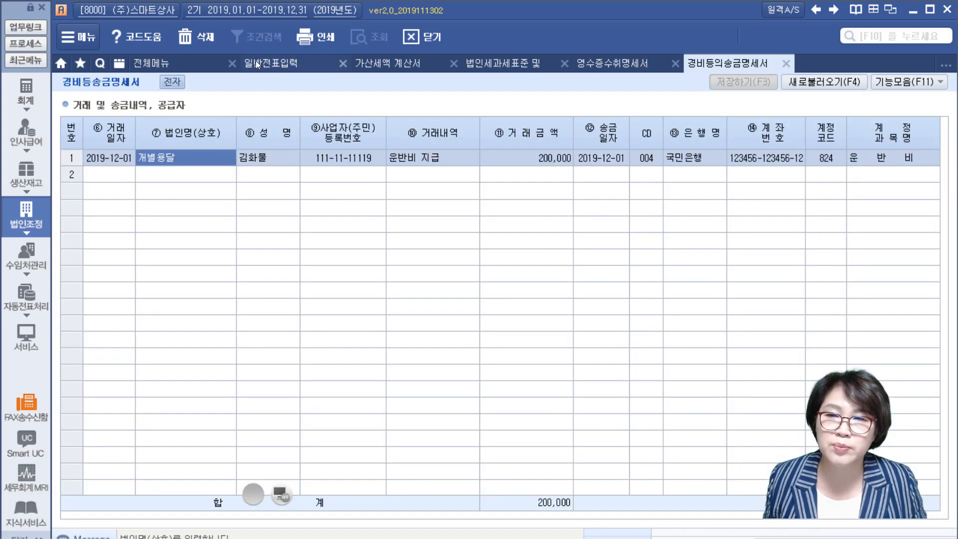
left_click(258, 63)
left_click(284, 277)
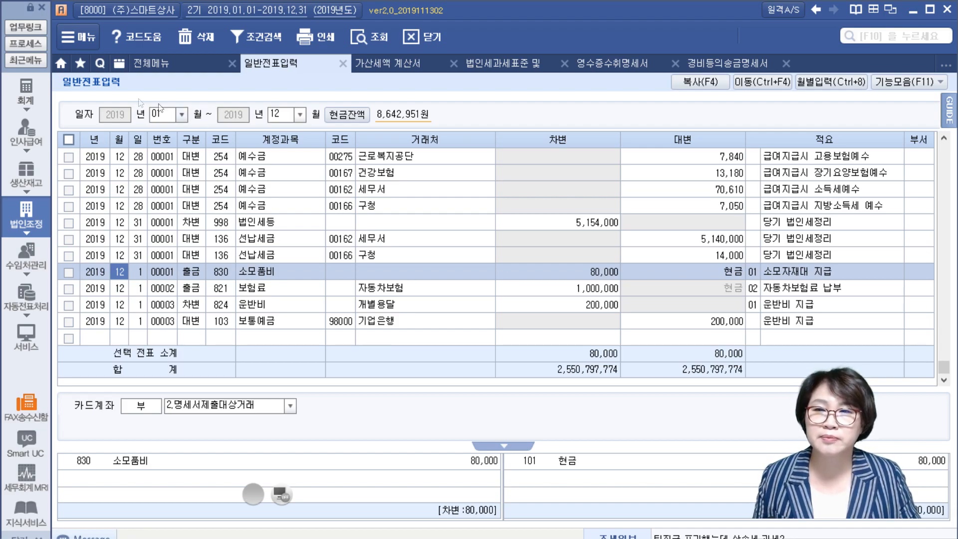
left_click(138, 63)
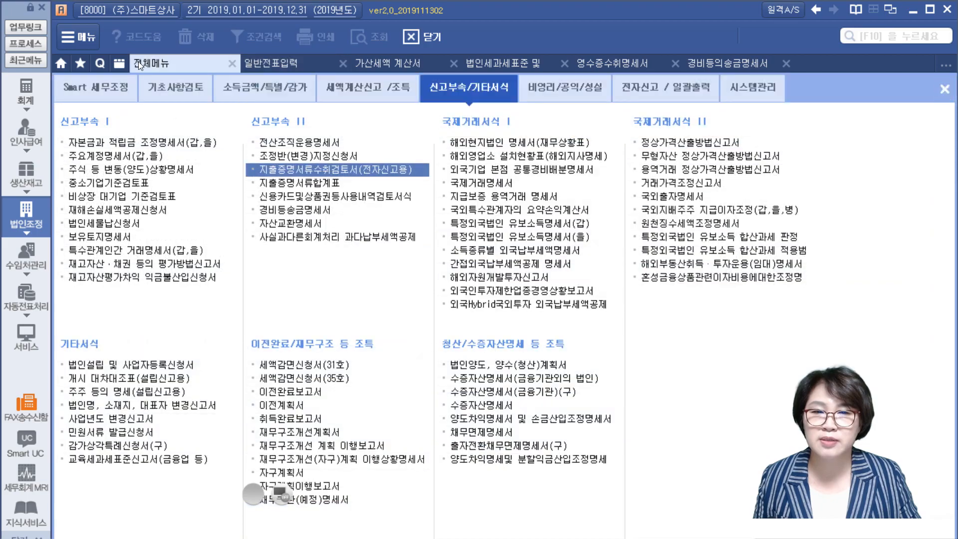
left_click(20, 99)
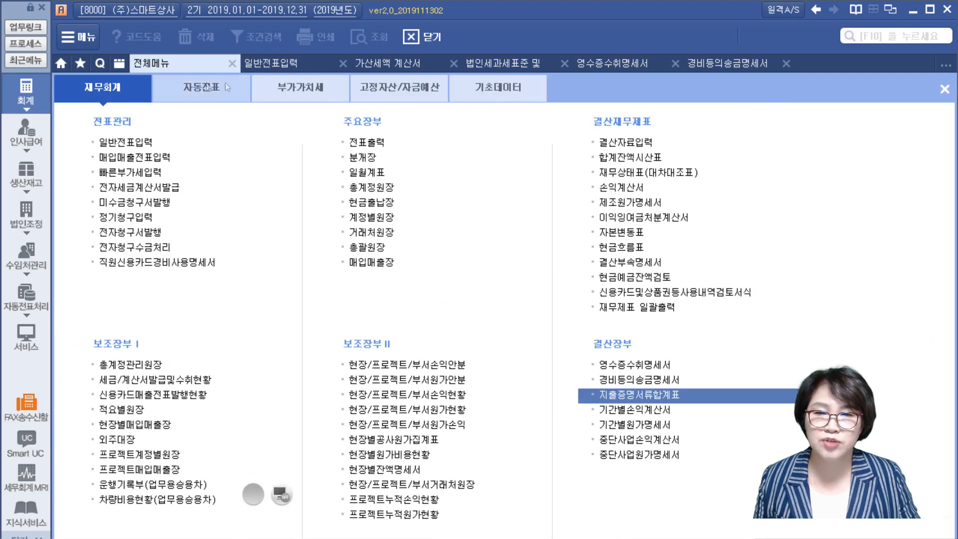
Load card transactions into 신용카드및상품권등사용내역검토서식 and bring up the first row's 사용구분 choices.
left_click(622, 293)
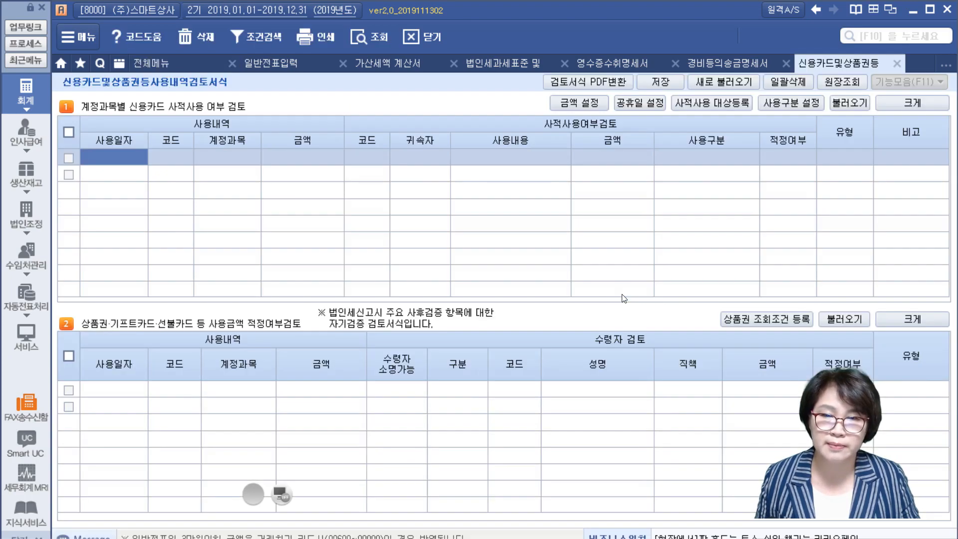
left_click(737, 80)
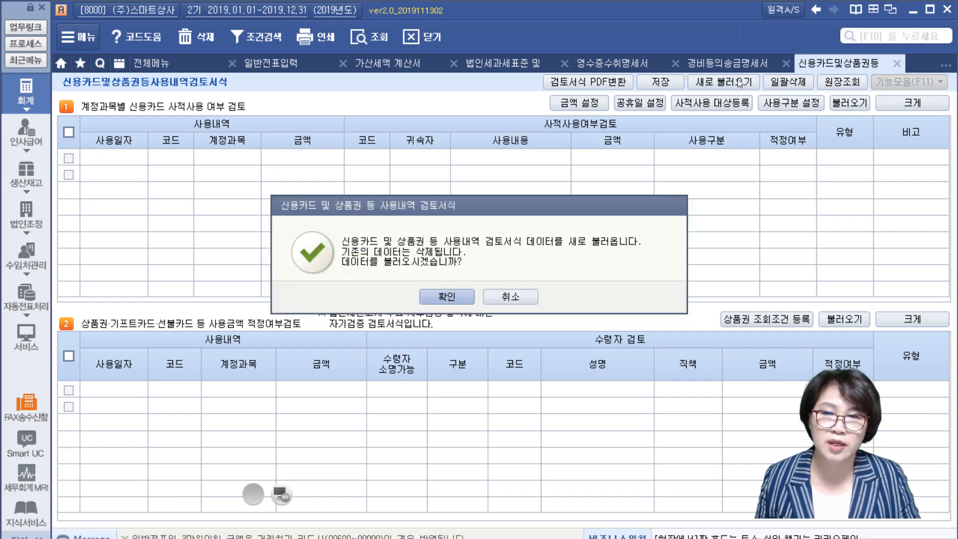
left_click(454, 298)
left_click(212, 206)
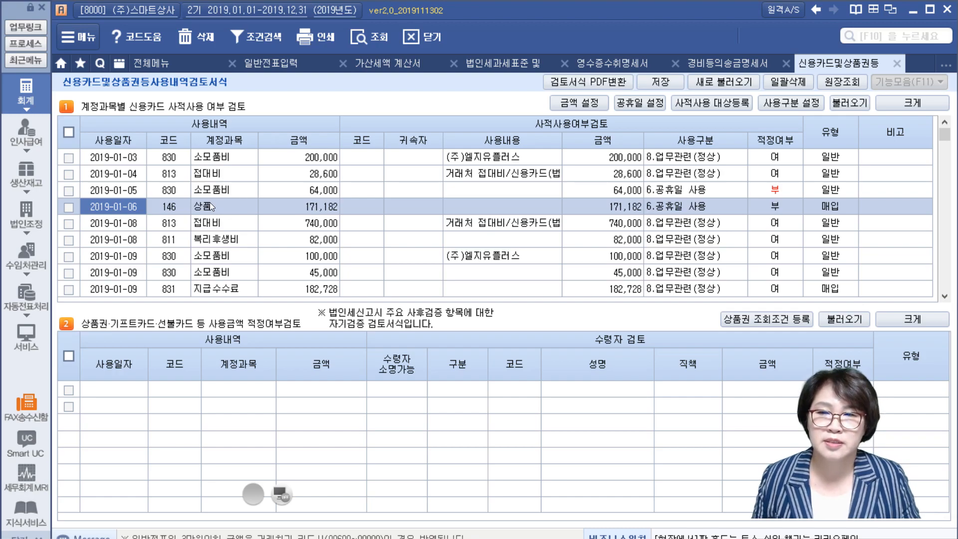
scroll(211, 206, "down", 5)
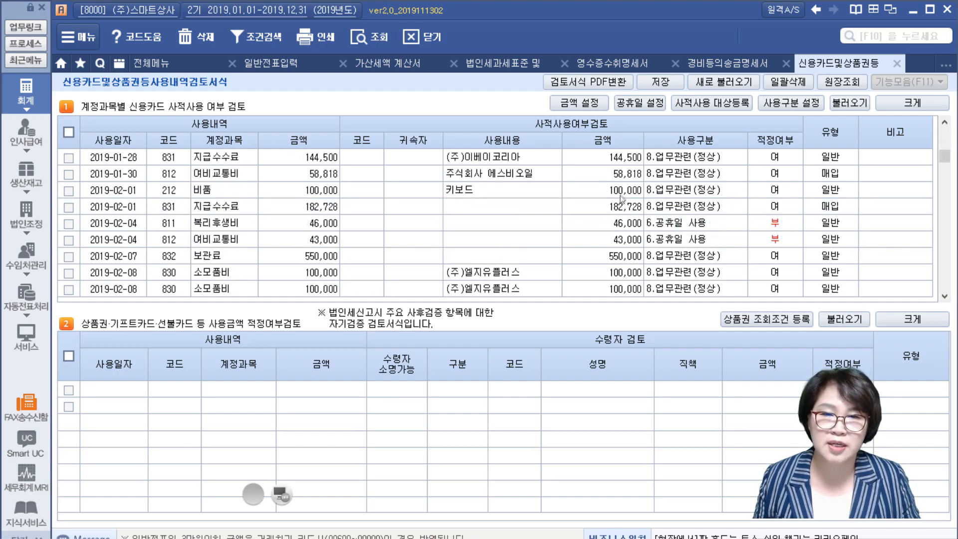
left_click(694, 158)
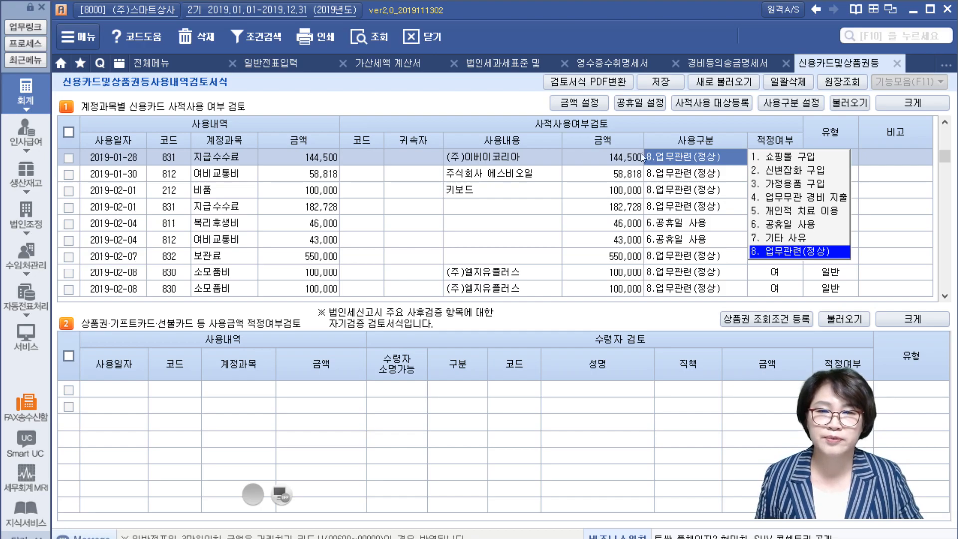
Keep the 2019-02-01 row as 8.업무관련(정상) and briefly check the private-use card holder registration.
left_click(682, 204)
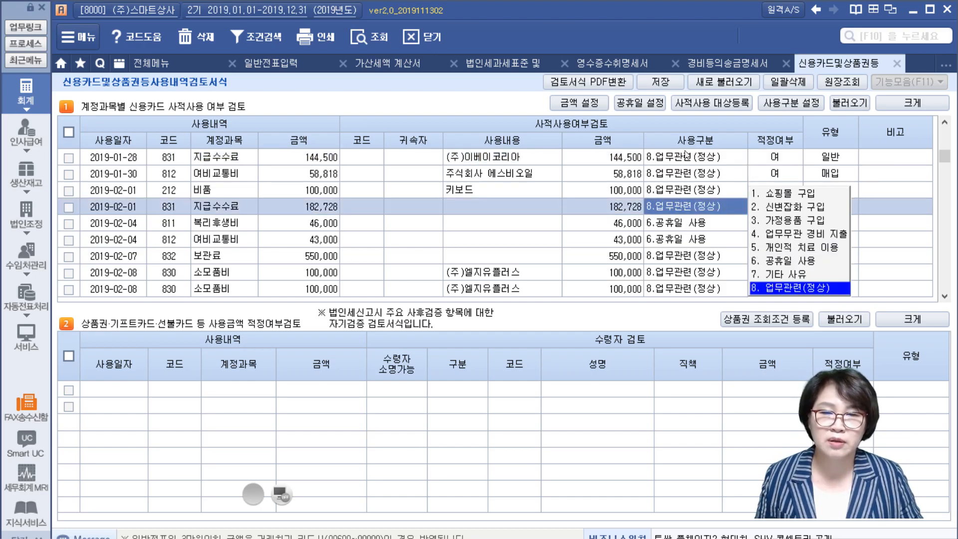
left_click(715, 100)
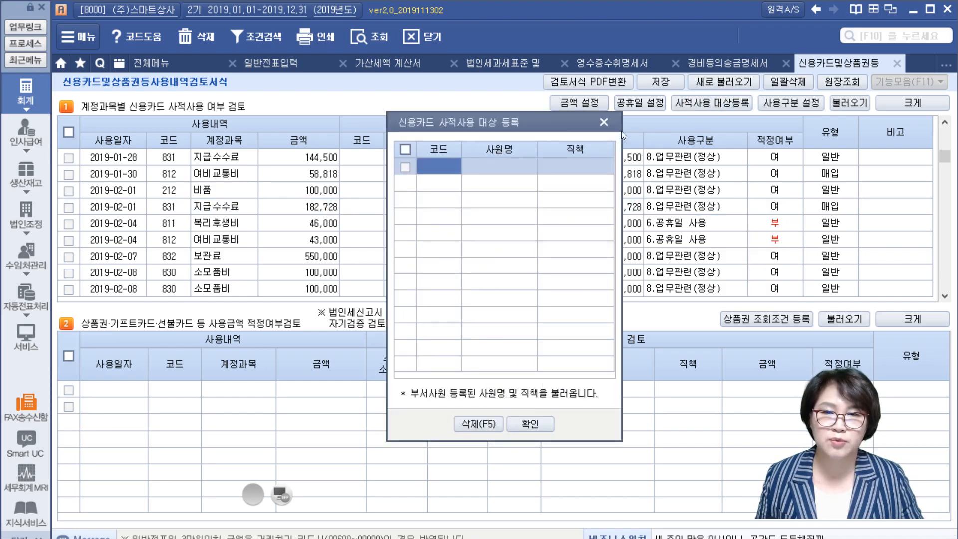
left_click(604, 123)
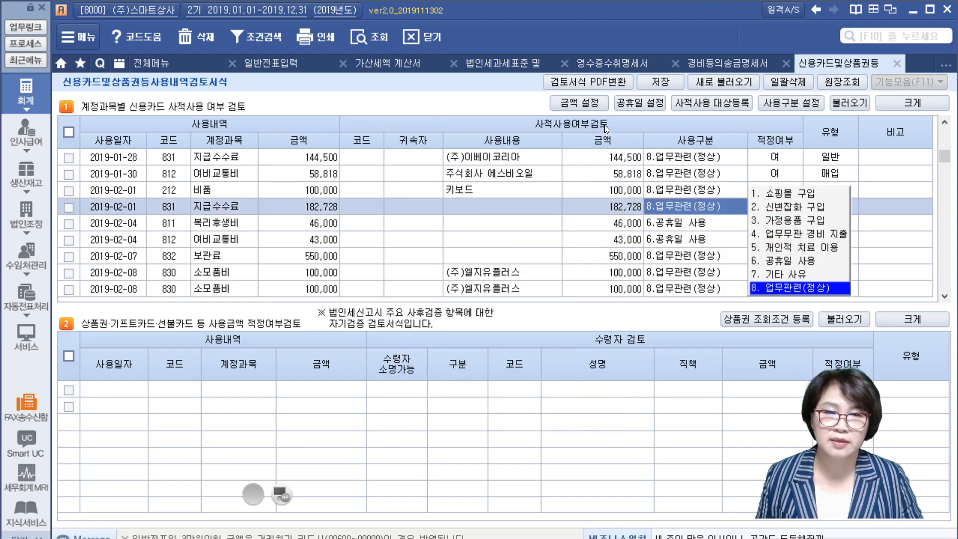
Look over the 공휴일 근무 settings, then bring up the 사용구분 설정 keyword settings.
left_click(636, 106)
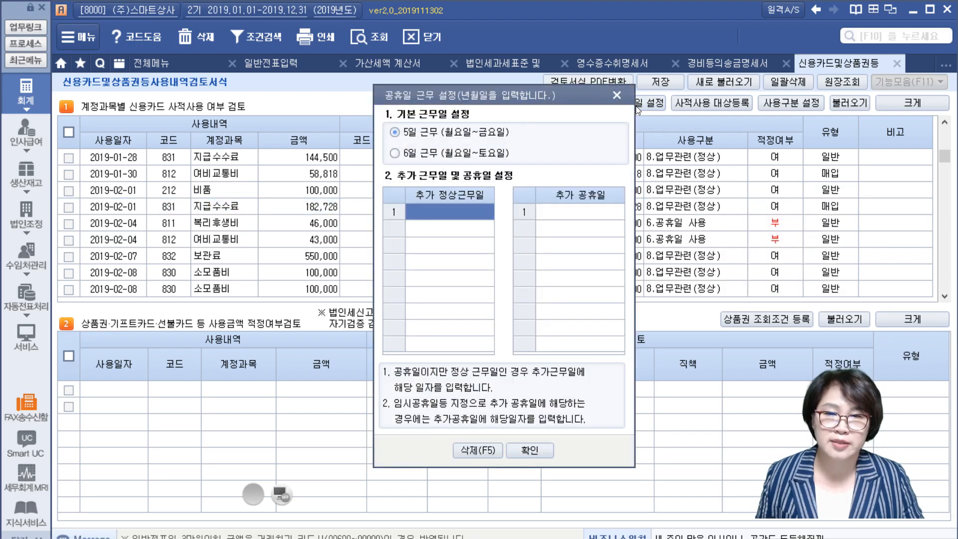
left_click(617, 95)
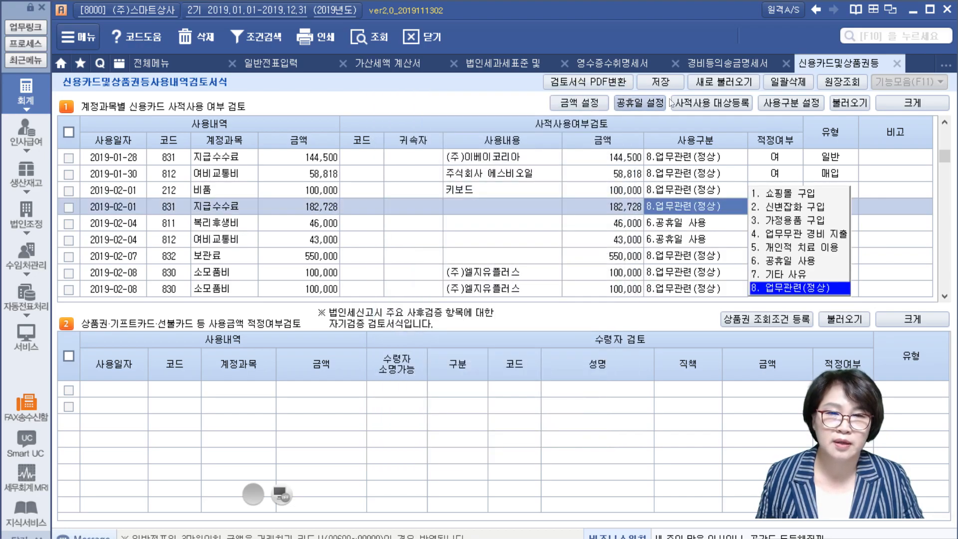
left_click(783, 105)
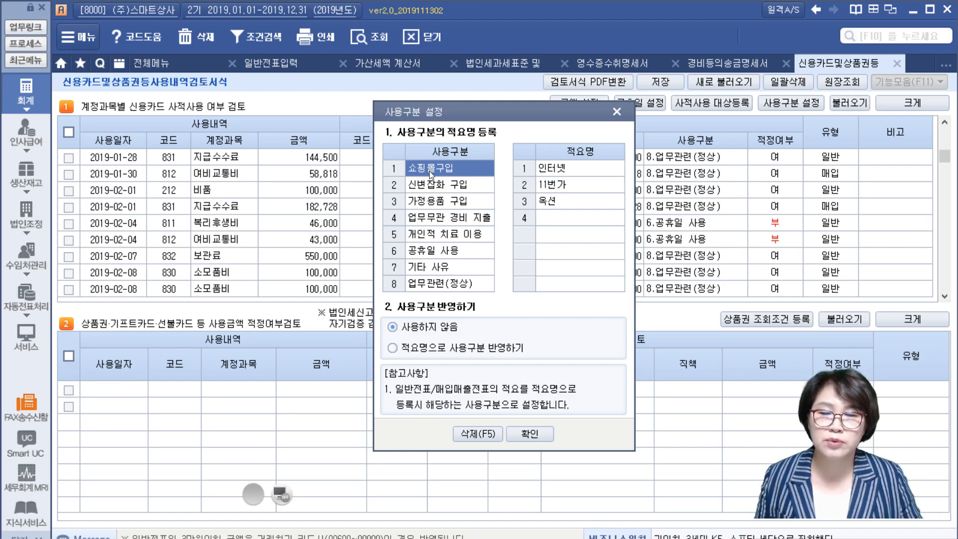
Review the 쇼핑몰구입 keywords 인터넷, 11번가 and 옥션.
left_click(599, 169)
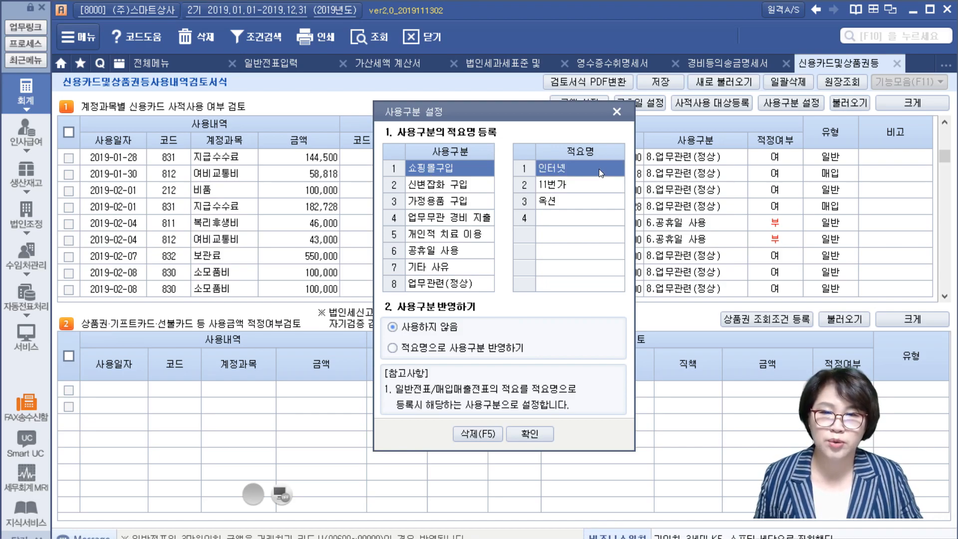
left_click(588, 188)
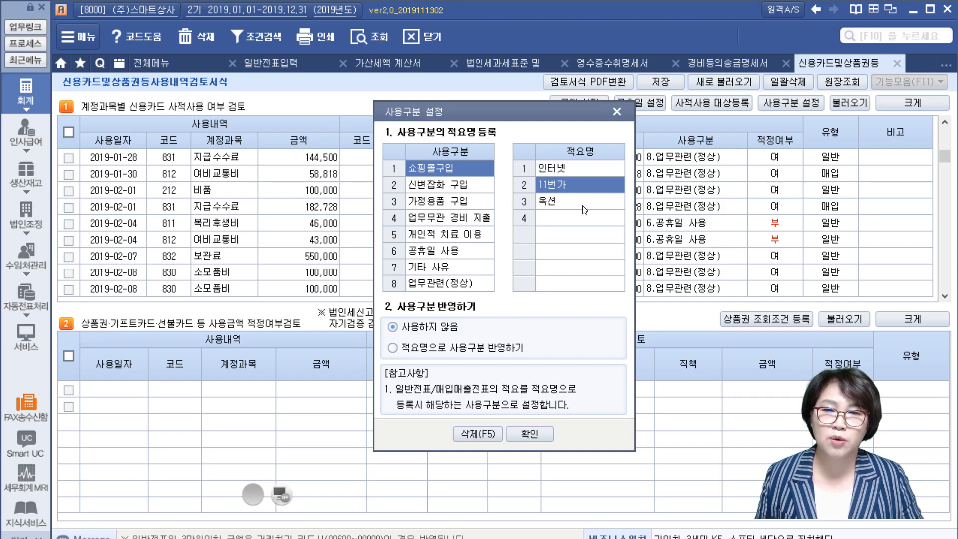
left_click(585, 204)
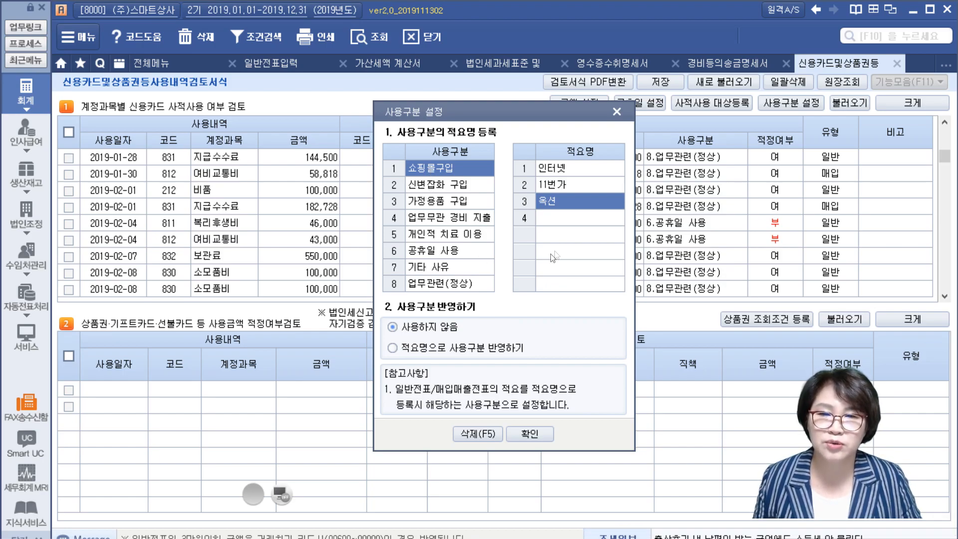
left_click(567, 218)
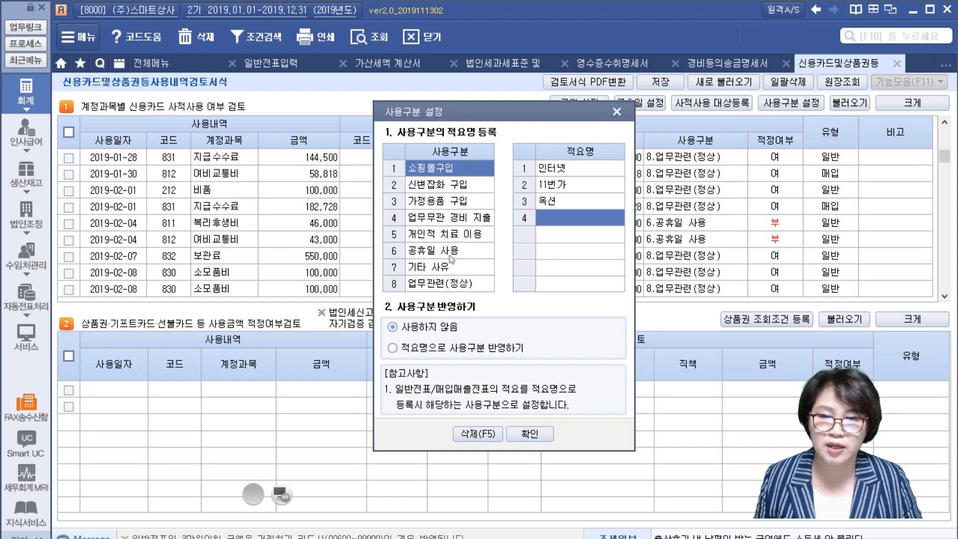
Add 치과 as keyword row 3 under 개인적 치료 이용 and close the settings.
left_click(423, 234)
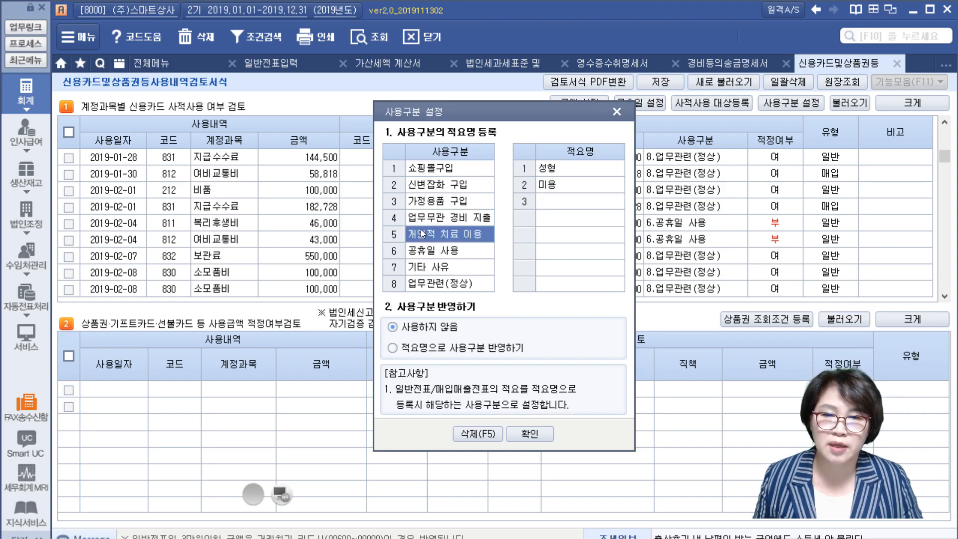
left_click(558, 201)
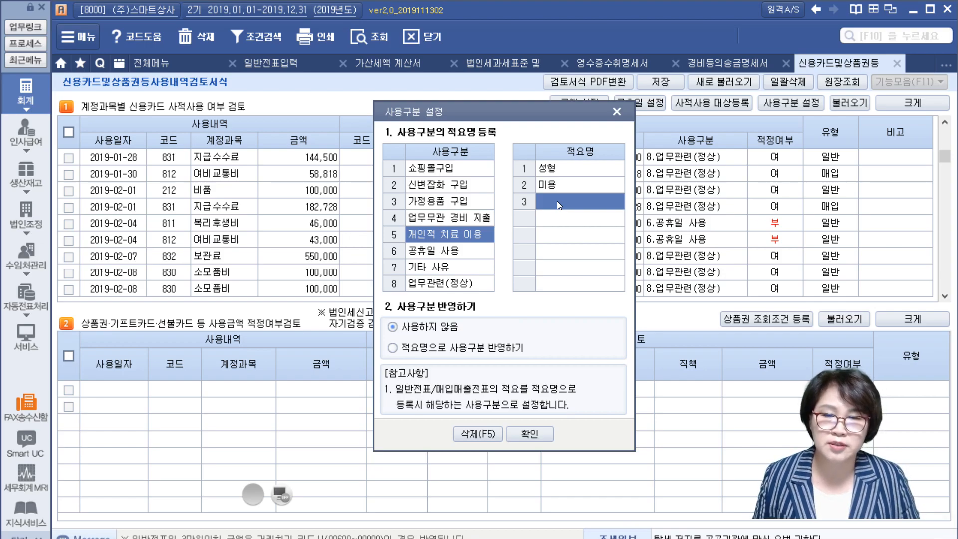
type("치료")
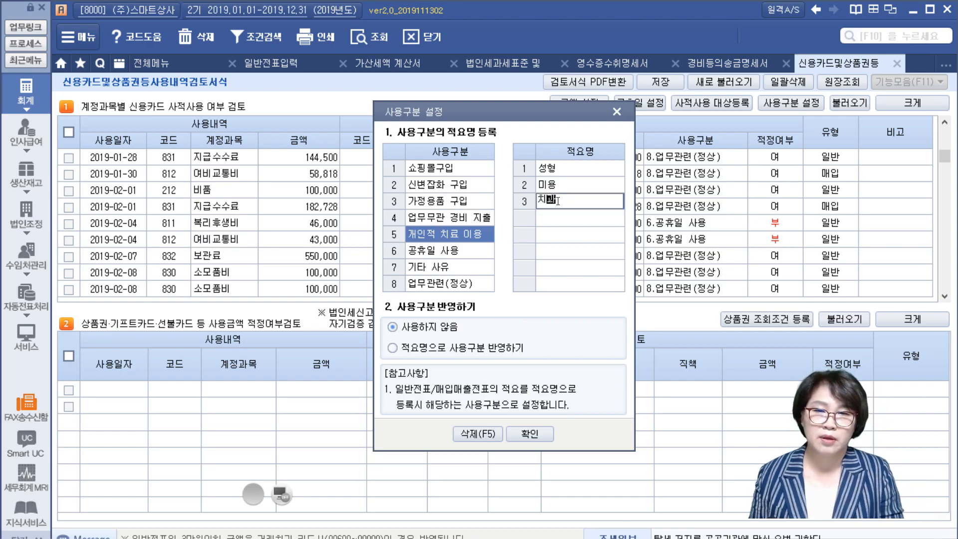
key("Return")
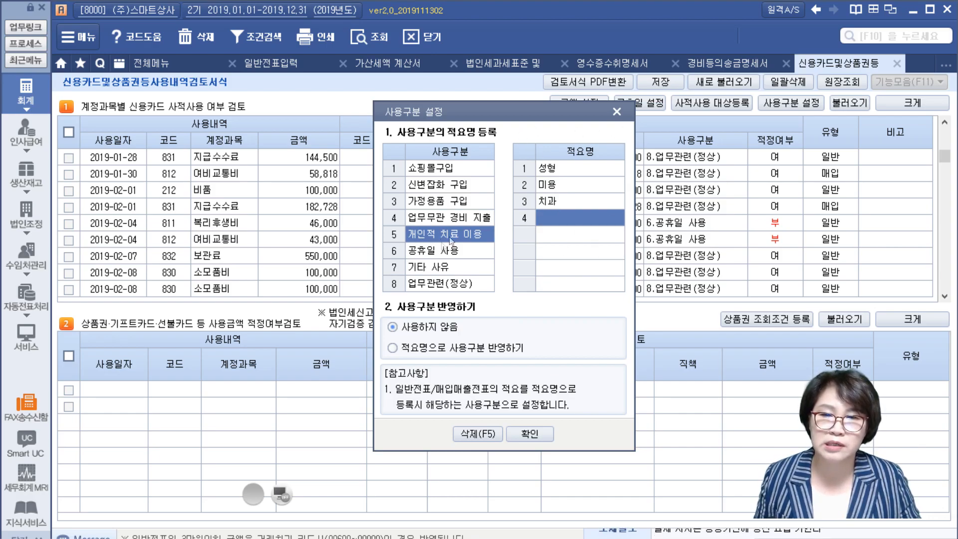
left_click(427, 234)
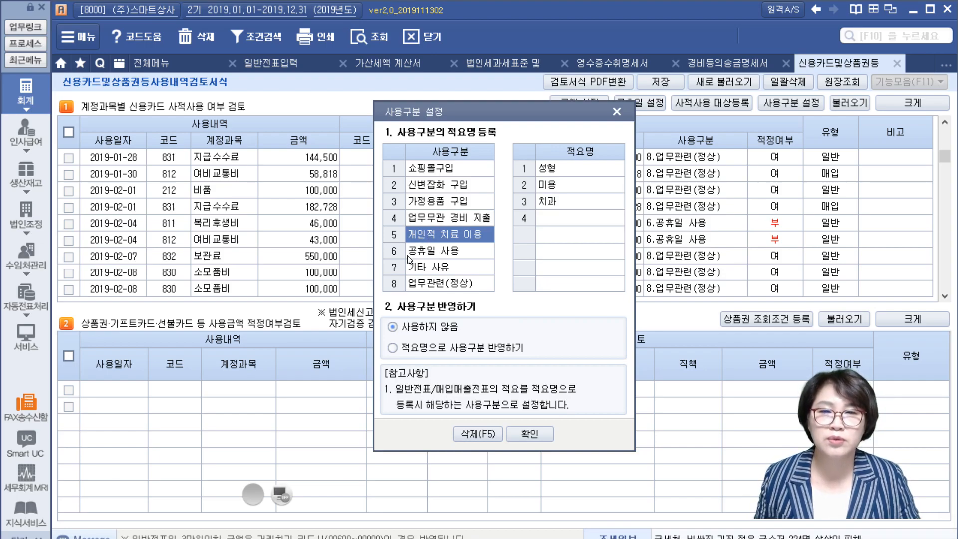
left_click(522, 438)
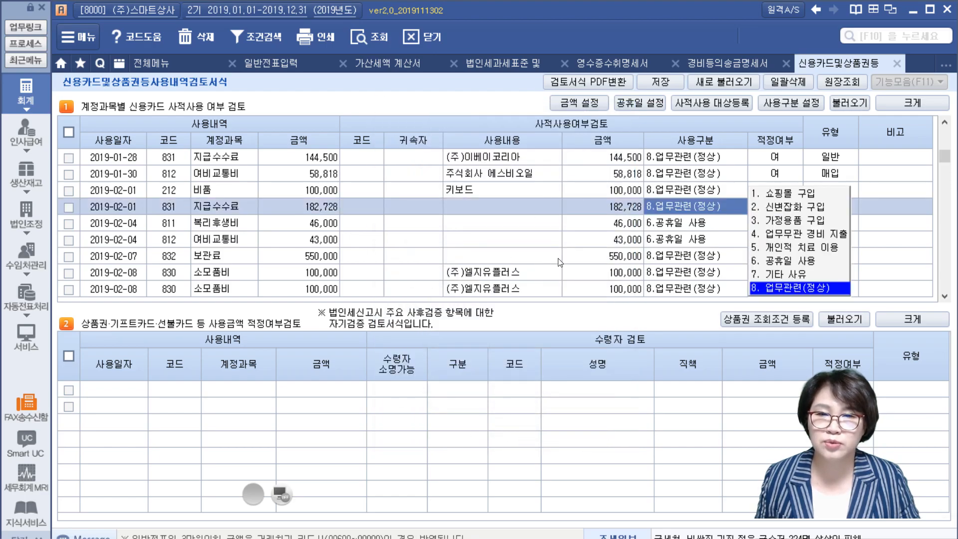
Classify the 2019-02-04 card expense as 6.공휴일 사용.
left_click(695, 220)
left_click(694, 222)
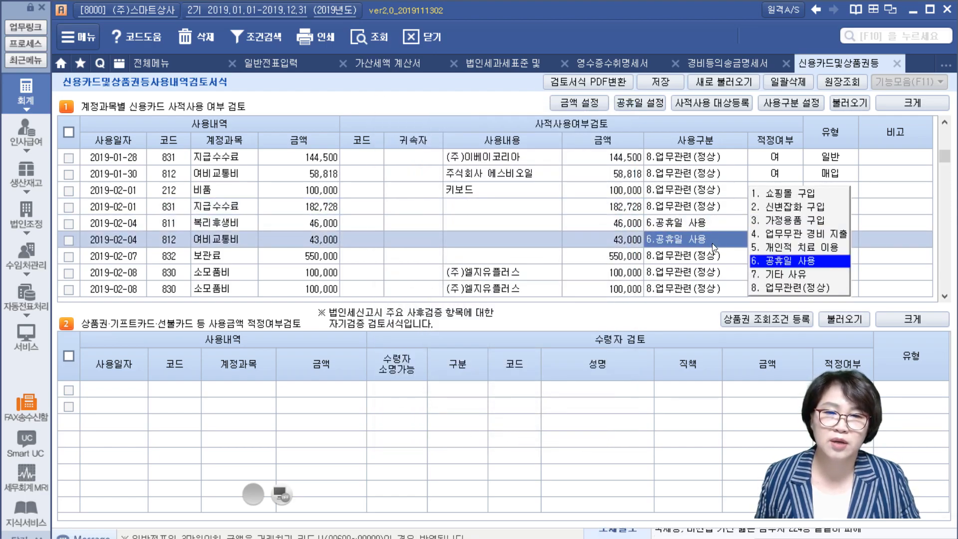
left_click(289, 240)
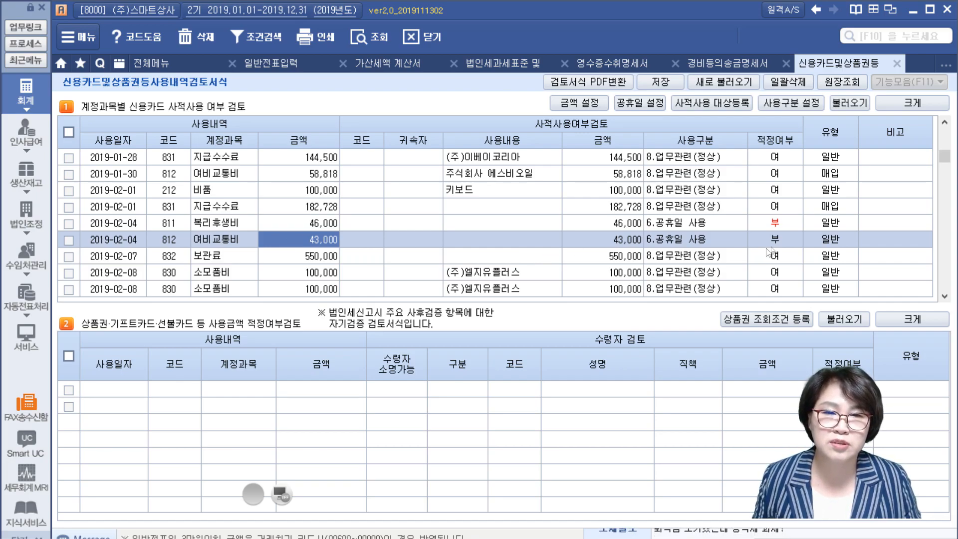
Mark the 46,000 and 43,000 expenses as appropriate (1.여).
left_click(781, 221)
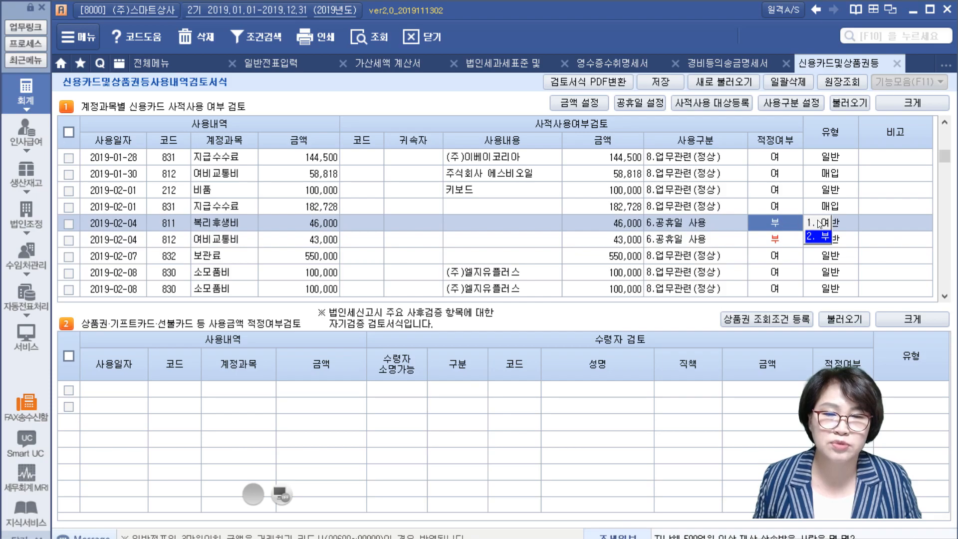
left_click(818, 221)
left_click(778, 238)
left_click(825, 242)
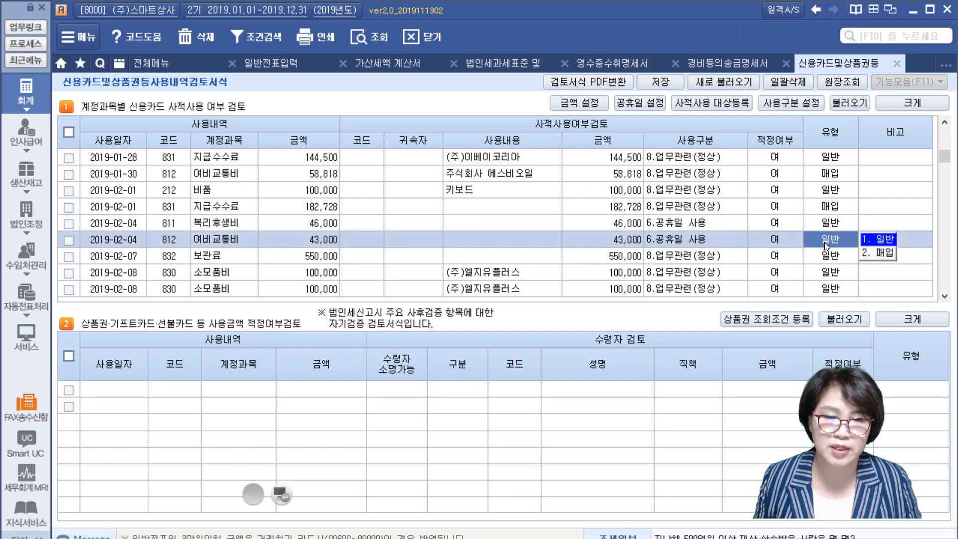
Check the 2019-02-07 storage expense, then return to the 전체메뉴 full menu.
left_click(704, 258)
scroll(704, 259, "down", 5)
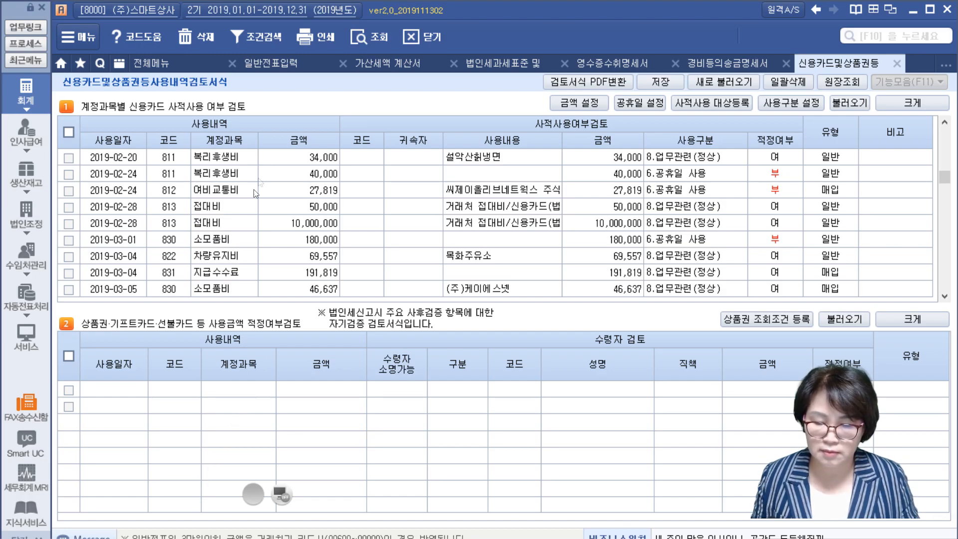
left_click(142, 63)
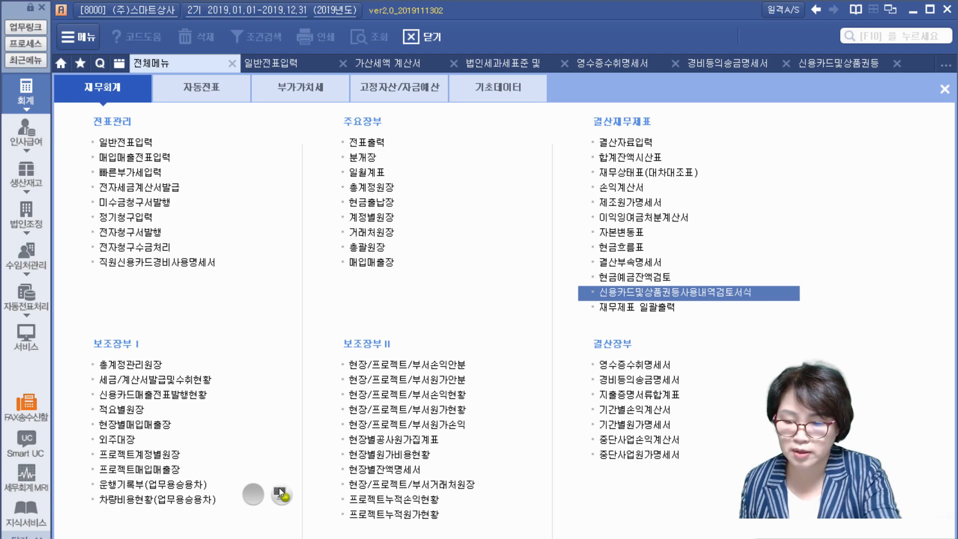
Circle 매입매출전표입력 and 일반전표입력 in red, noting 적격증명, with an arrow to an exclusion note.
mouse_move(96, 165)
left_mouse_down()
mouse_move(136, 167)
mouse_move(133, 153)
mouse_move(105, 172)
left_mouse_up()
mouse_move(169, 159)
left_mouse_down()
mouse_move(200, 178)
mouse_move(213, 172)
mouse_move(213, 188)
mouse_move(236, 159)
mouse_move(244, 176)
mouse_move(275, 164)
mouse_move(290, 174)
mouse_move(306, 151)
mouse_move(300, 181)
left_mouse_up()
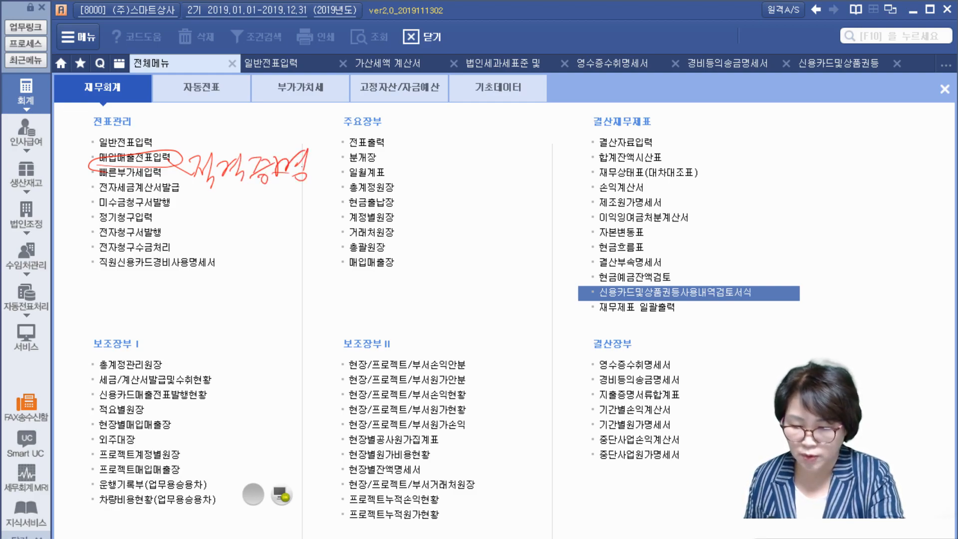
mouse_move(150, 150)
left_mouse_down()
mouse_move(161, 118)
mouse_move(232, 125)
mouse_move(285, 110)
left_mouse_up()
mouse_move(268, 108)
left_mouse_down()
mouse_move(288, 110)
mouse_move(279, 129)
mouse_move(296, 130)
mouse_move(339, 114)
mouse_move(349, 144)
left_mouse_up()
mouse_move(358, 109)
left_mouse_down()
mouse_move(372, 127)
mouse_move(391, 122)
left_mouse_up()
left_click_drag(402, 112, 413, 126)
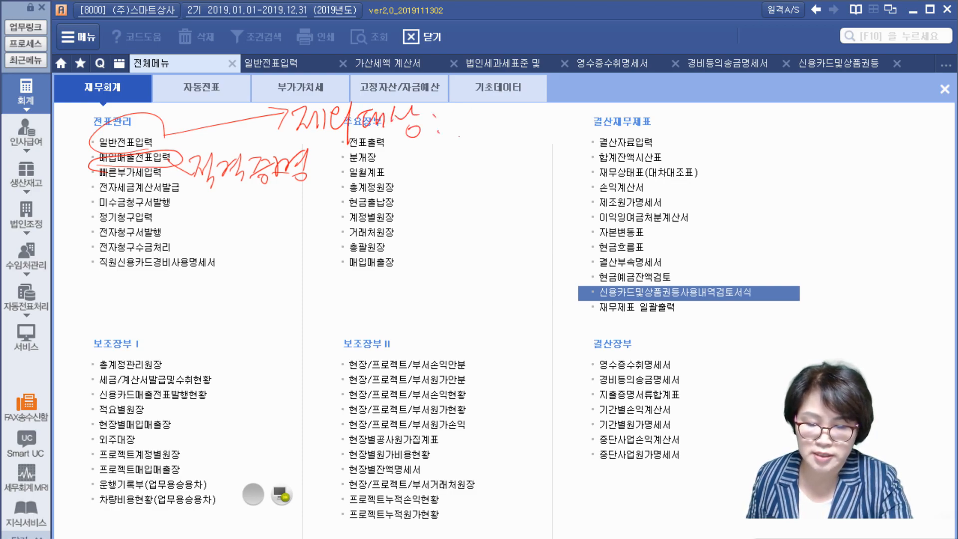
Hand-write 사유구분 after the colon of the exclusion note.
mouse_move(464, 119)
left_mouse_down()
mouse_move(448, 140)
mouse_move(469, 147)
left_mouse_up()
left_click_drag(472, 128, 491, 111)
mouse_move(473, 131)
left_mouse_down()
mouse_move(498, 126)
mouse_move(488, 145)
left_mouse_up()
left_click_drag(493, 132, 493, 151)
left_click_drag(514, 107, 528, 124)
mouse_move(505, 128)
left_mouse_down()
mouse_move(537, 120)
mouse_move(522, 142)
left_mouse_up()
mouse_move(540, 106)
left_mouse_down()
mouse_move(543, 121)
mouse_move(557, 116)
left_mouse_up()
left_click_drag(543, 113, 561, 123)
left_click_drag(552, 126, 561, 141)
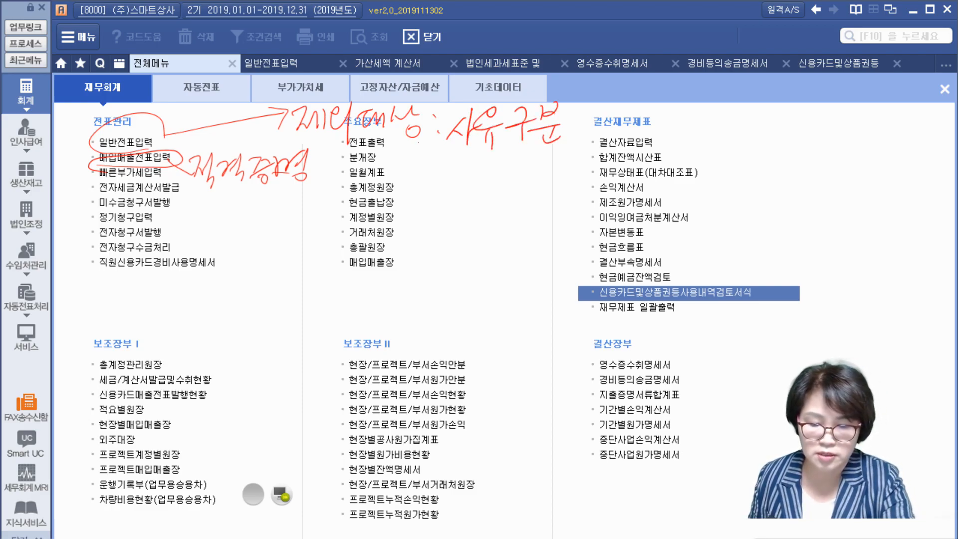
Draw a connector down to a handwritten 송금명세서 note and loop around it.
mouse_move(425, 128)
left_mouse_down()
mouse_move(438, 174)
mouse_move(455, 178)
left_mouse_up()
left_click_drag(433, 181, 493, 173)
mouse_move(467, 179)
left_mouse_down()
mouse_move(499, 172)
mouse_move(495, 194)
mouse_move(537, 172)
mouse_move(527, 185)
mouse_move(570, 178)
left_mouse_up()
mouse_move(583, 163)
left_mouse_down()
mouse_move(573, 176)
mouse_move(593, 175)
left_mouse_up()
left_click_drag(597, 161, 594, 204)
mouse_move(435, 208)
left_mouse_down()
mouse_move(614, 170)
mouse_move(444, 183)
left_mouse_up()
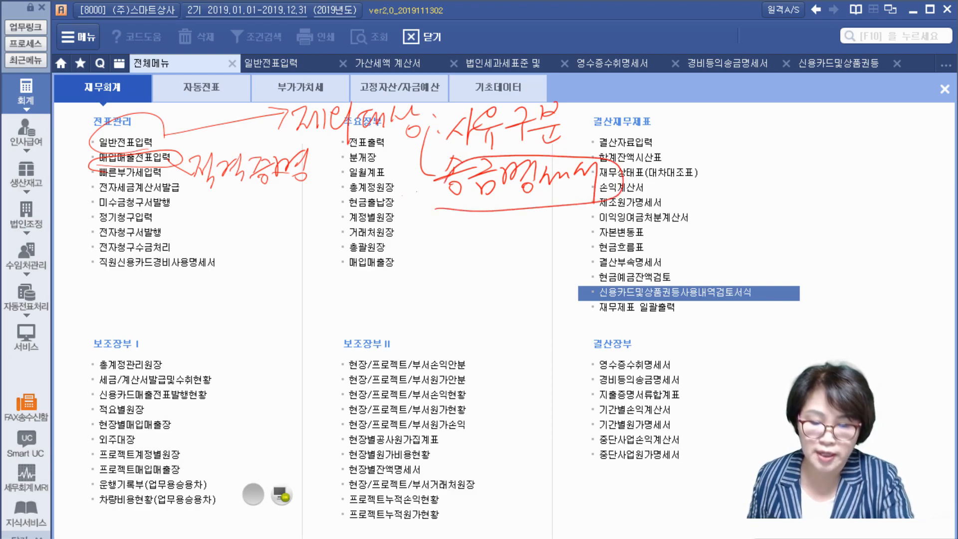
Draw an arrow down from 매입매출전표입력 and write a note at its tip.
mouse_move(158, 155)
left_mouse_down()
mouse_move(268, 256)
mouse_move(265, 280)
left_mouse_up()
mouse_move(279, 236)
left_mouse_down()
mouse_move(297, 257)
mouse_move(290, 280)
left_mouse_up()
left_click_drag(305, 241, 322, 262)
mouse_move(323, 242)
left_mouse_down()
mouse_move(335, 235)
mouse_move(364, 264)
mouse_move(383, 234)
mouse_move(391, 270)
left_mouse_up()
left_click_drag(402, 236, 419, 265)
left_click_drag(429, 218, 424, 299)
left_click_drag(426, 247, 488, 248)
Write 구분 after the colon, mark it with an X and underline it.
left_click_drag(468, 255, 499, 252)
left_click_drag(482, 255, 480, 269)
mouse_move(504, 229)
left_mouse_down()
mouse_move(518, 244)
mouse_move(519, 235)
left_mouse_up()
mouse_move(499, 252)
left_mouse_down()
mouse_move(528, 250)
mouse_move(522, 261)
left_mouse_up()
left_click_drag(505, 260, 532, 266)
left_click_drag(558, 225, 539, 260)
left_click_drag(541, 233, 561, 258)
left_click_drag(444, 285, 586, 270)
Write 가산세대상 below the underline.
mouse_move(439, 317)
left_mouse_down()
mouse_move(450, 307)
mouse_move(454, 335)
left_mouse_up()
mouse_move(470, 290)
left_mouse_down()
mouse_move(470, 340)
mouse_move(479, 314)
left_mouse_up()
mouse_move(492, 296)
left_mouse_down()
mouse_move(479, 324)
mouse_move(495, 316)
left_mouse_up()
left_click_drag(503, 295, 506, 315)
mouse_move(506, 306)
left_mouse_down()
mouse_move(513, 302)
mouse_move(506, 332)
left_mouse_up()
mouse_move(523, 297)
left_mouse_down()
mouse_move(530, 320)
mouse_move(547, 307)
mouse_move(569, 315)
mouse_move(588, 299)
mouse_move(584, 311)
left_mouse_up()
left_click_drag(599, 305, 613, 310)
mouse_move(594, 324)
left_mouse_down()
mouse_move(589, 332)
mouse_move(594, 319)
left_mouse_up()
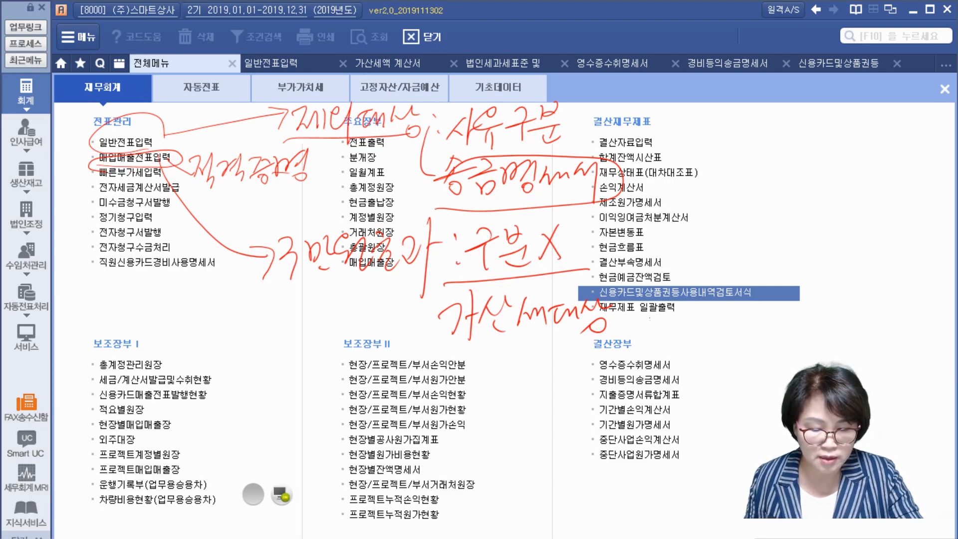
Circle 경비등의송금명세서 in red and write 전자 beside it.
mouse_move(586, 388)
left_mouse_down()
mouse_move(680, 389)
mouse_move(584, 374)
mouse_move(599, 389)
left_mouse_up()
left_click_drag(671, 378, 740, 328)
mouse_move(734, 332)
left_mouse_down()
mouse_move(727, 349)
mouse_move(753, 351)
left_mouse_up()
left_click_drag(751, 323, 761, 355)
left_click_drag(768, 335, 788, 323)
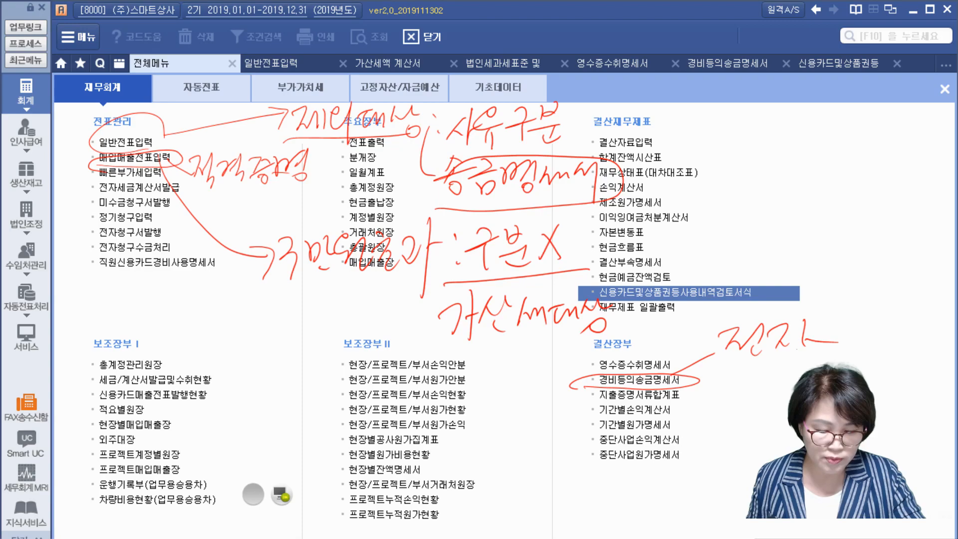
Circle 지출증명서류합계표 and add a note beside it.
mouse_move(578, 407)
left_mouse_down()
mouse_move(638, 405)
mouse_move(635, 387)
mouse_move(602, 407)
left_mouse_up()
mouse_move(681, 405)
left_mouse_down()
mouse_move(712, 403)
mouse_move(712, 413)
mouse_move(732, 413)
mouse_move(730, 425)
left_mouse_up()
mouse_move(754, 391)
left_mouse_down()
mouse_move(750, 415)
mouse_move(767, 403)
left_mouse_up()
left_click_drag(745, 415, 756, 419)
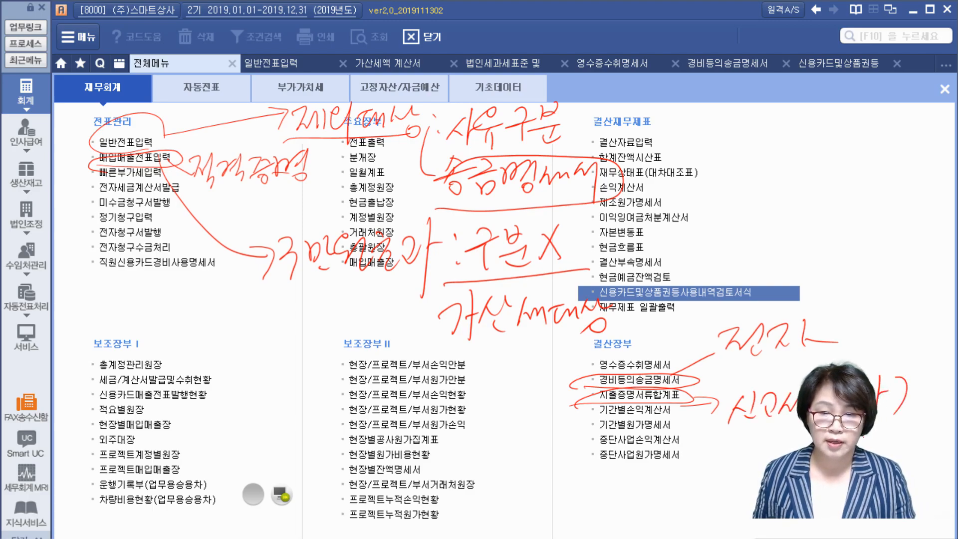
Circle 신용카드및상품권등사용내역검토서식 and draw an arrow up to a note beginning 업무.
mouse_move(594, 298)
left_mouse_down()
mouse_move(707, 302)
mouse_move(744, 282)
mouse_move(586, 294)
left_mouse_up()
left_click_drag(678, 288, 744, 248)
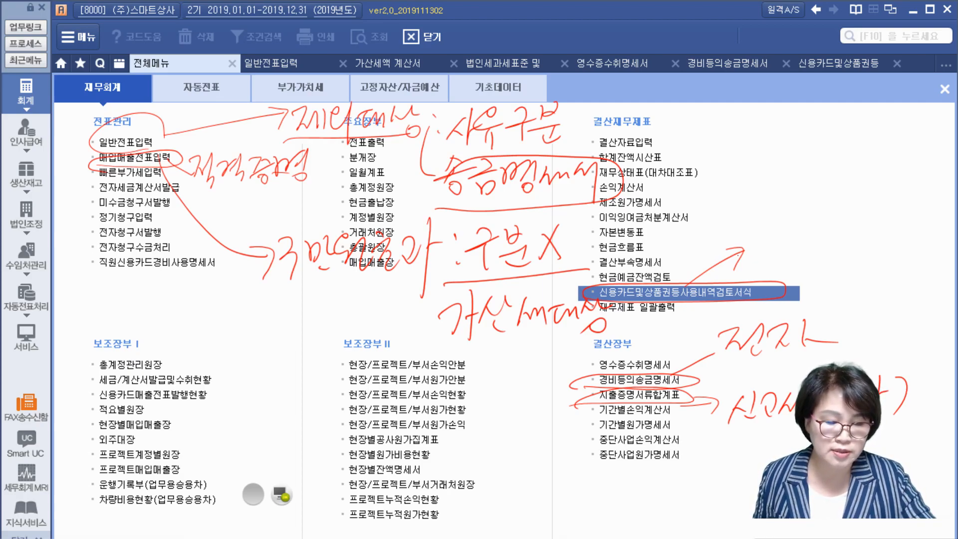
mouse_move(773, 229)
left_mouse_down()
mouse_move(757, 247)
mouse_move(789, 253)
mouse_move(791, 268)
mouse_move(810, 224)
mouse_move(815, 242)
left_mouse_up()
left_click_drag(784, 253, 821, 249)
left_click_drag(802, 260, 803, 291)
Complete the note as 업무관련여부 and draw a box around it.
mouse_move(828, 224)
left_mouse_down()
mouse_move(843, 264)
mouse_move(884, 225)
mouse_move(882, 254)
left_mouse_up()
left_click_drag(888, 239, 894, 229)
left_click_drag(896, 242, 906, 241)
left_click_drag(909, 224, 908, 256)
left_click_drag(922, 218, 933, 232)
mouse_move(921, 228)
left_mouse_down()
mouse_move(933, 226)
mouse_move(937, 241)
left_mouse_up()
left_click_drag(924, 242, 923, 260)
mouse_move(759, 282)
left_mouse_down()
mouse_move(951, 234)
mouse_move(752, 220)
mouse_move(756, 282)
left_mouse_up()
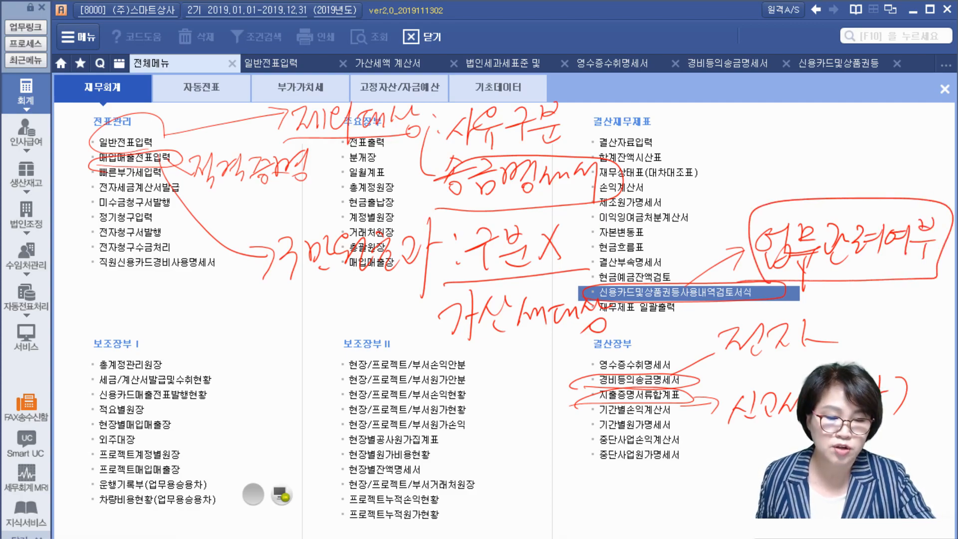
Write 비용부인 above the boxed 업무관련여부 note.
mouse_move(748, 157)
left_mouse_down()
mouse_move(749, 184)
mouse_move(760, 183)
left_mouse_up()
mouse_move(746, 172)
left_mouse_down()
mouse_move(761, 172)
mouse_move(770, 189)
left_mouse_up()
mouse_move(794, 146)
left_mouse_down()
mouse_move(782, 150)
mouse_move(789, 169)
left_mouse_up()
mouse_move(769, 174)
left_mouse_down()
mouse_move(799, 160)
mouse_move(814, 169)
left_mouse_up()
mouse_move(791, 182)
left_mouse_down()
mouse_move(781, 196)
mouse_move(794, 183)
left_mouse_up()
mouse_move(821, 141)
left_mouse_down()
mouse_move(828, 170)
mouse_move(842, 155)
left_mouse_up()
left_click_drag(800, 181, 843, 175)
left_click_drag(829, 181, 829, 200)
left_click_drag(858, 156, 848, 172)
mouse_move(848, 172)
left_mouse_down()
mouse_move(866, 159)
mouse_move(876, 177)
left_mouse_up()
left_click_drag(858, 180, 892, 175)
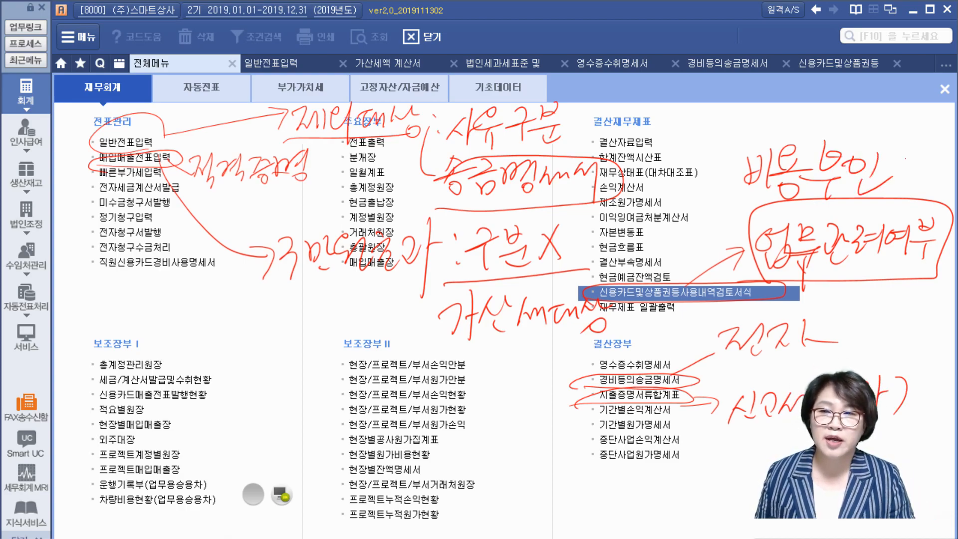